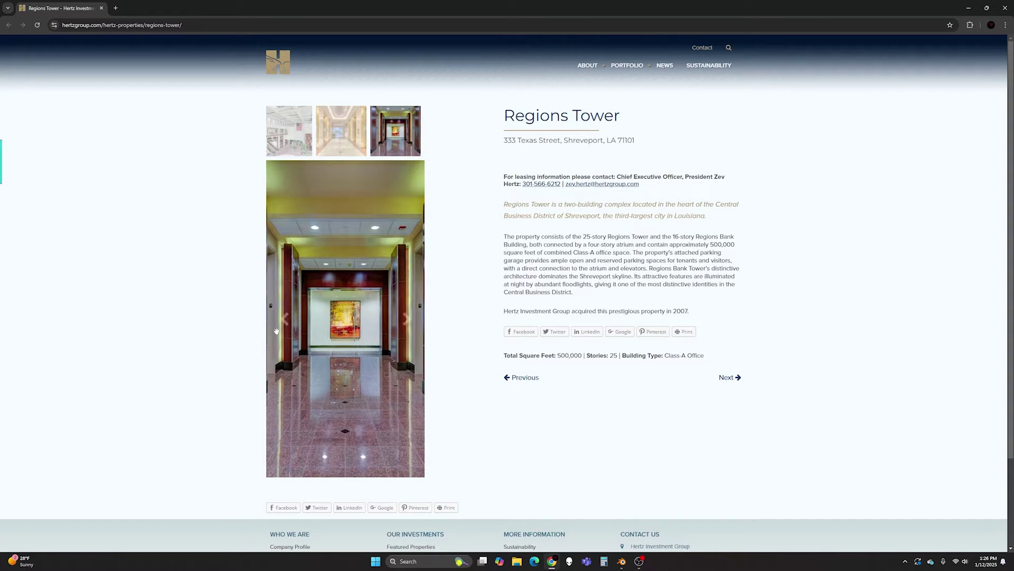
# - Browse the Regions Tower photo gallery to examine the building's exterior, especially the stepped facade and the crown
pyautogui.click(279, 320)
pyautogui.click(285, 214)
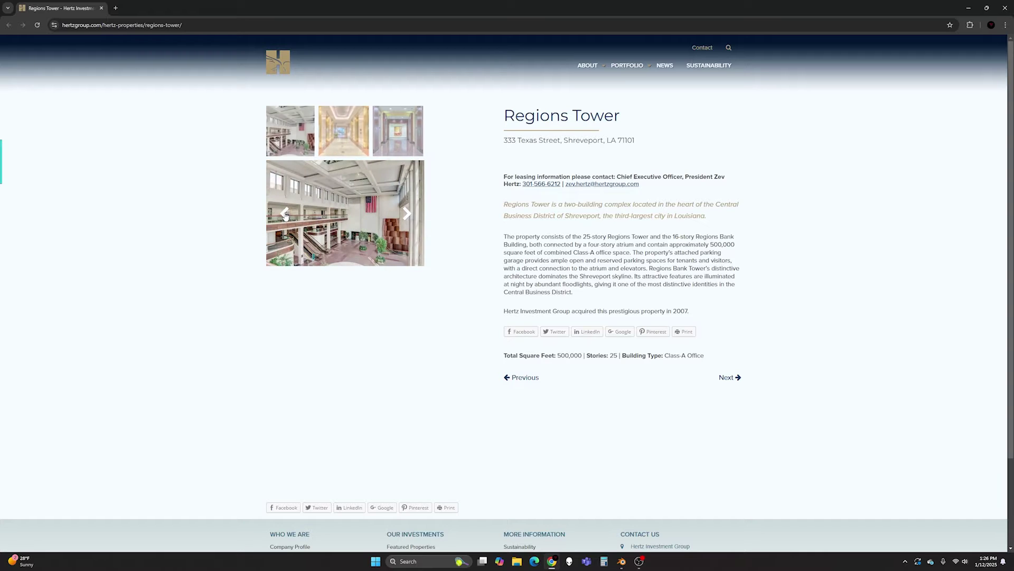
pyautogui.click(285, 214)
pyautogui.click(285, 214)
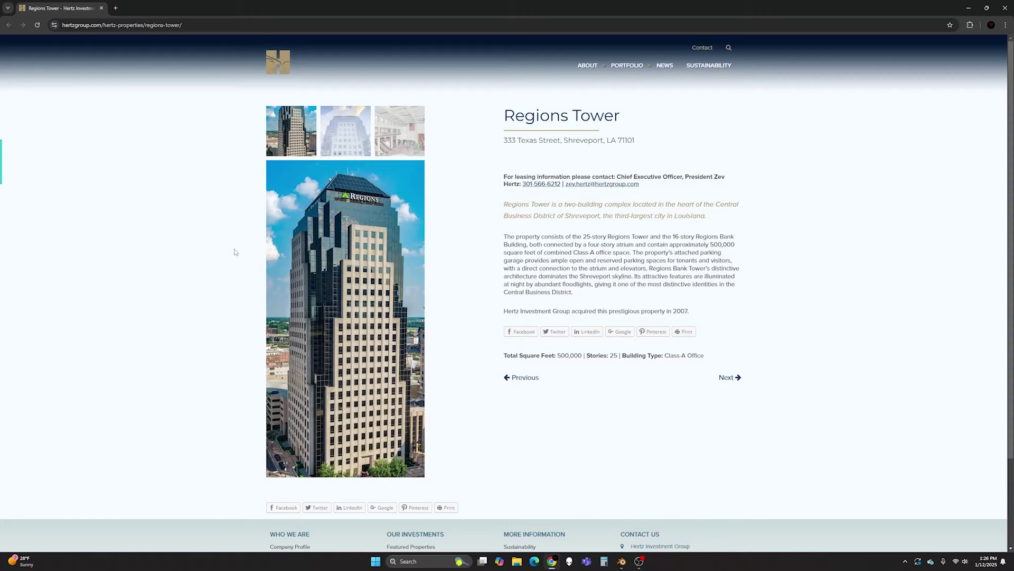
pyautogui.moveTo(285, 319)
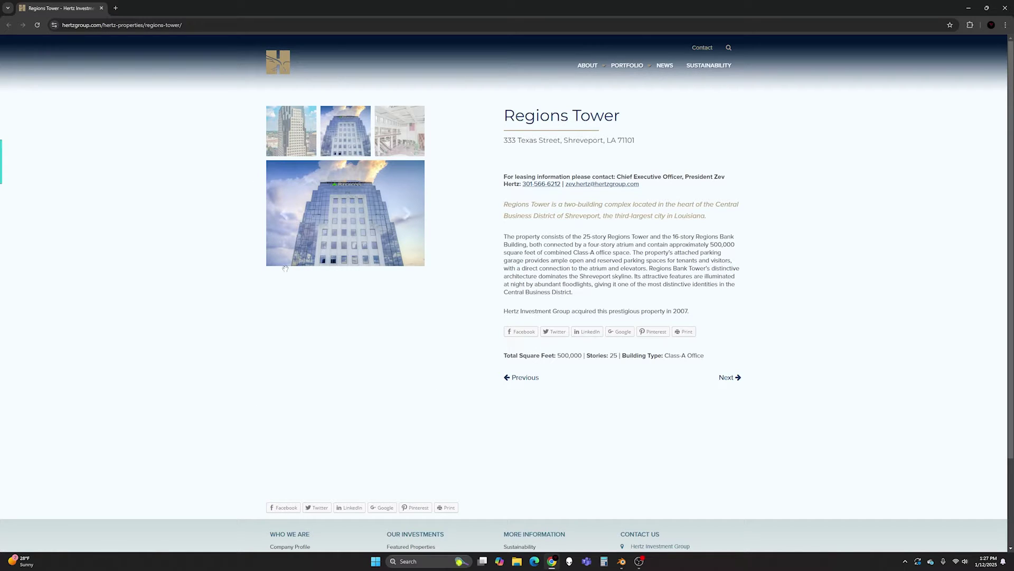
pyautogui.click(285, 213)
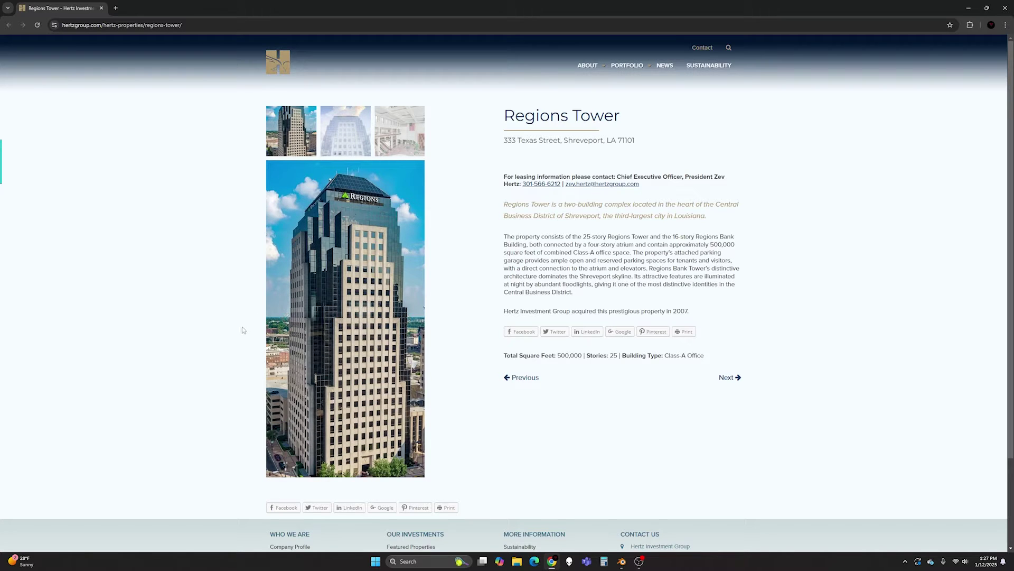
pyautogui.moveTo(370, 389)
# - Switch to Blender and change the tower model from Edit Mode to Object Mode
pyautogui.click(621, 561)
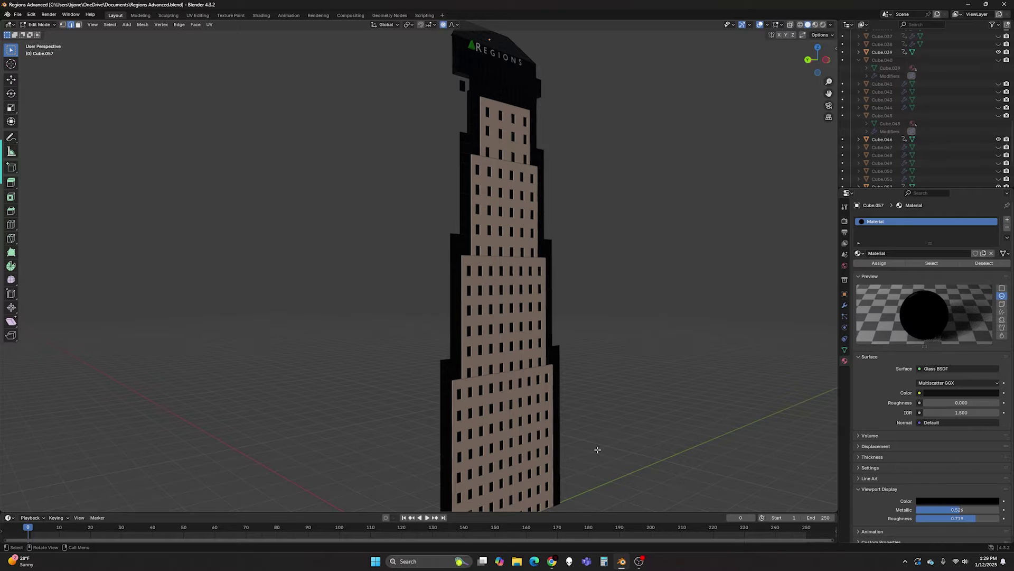
pyautogui.moveTo(597, 450); pyautogui.dragTo(590, 389, button='middle')
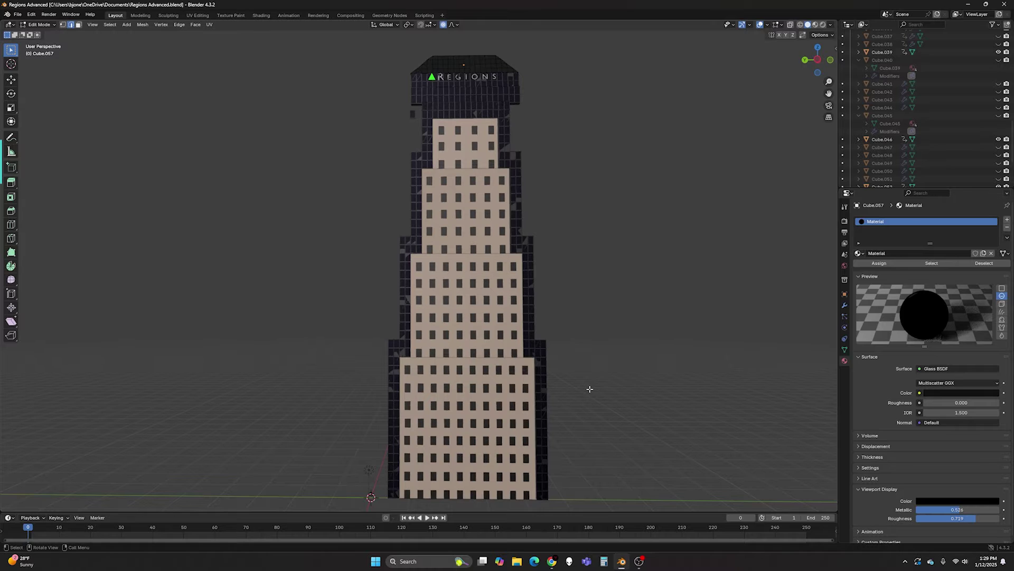
pyautogui.scroll(2, 590, 389)
pyautogui.scroll(3, 589, 389)
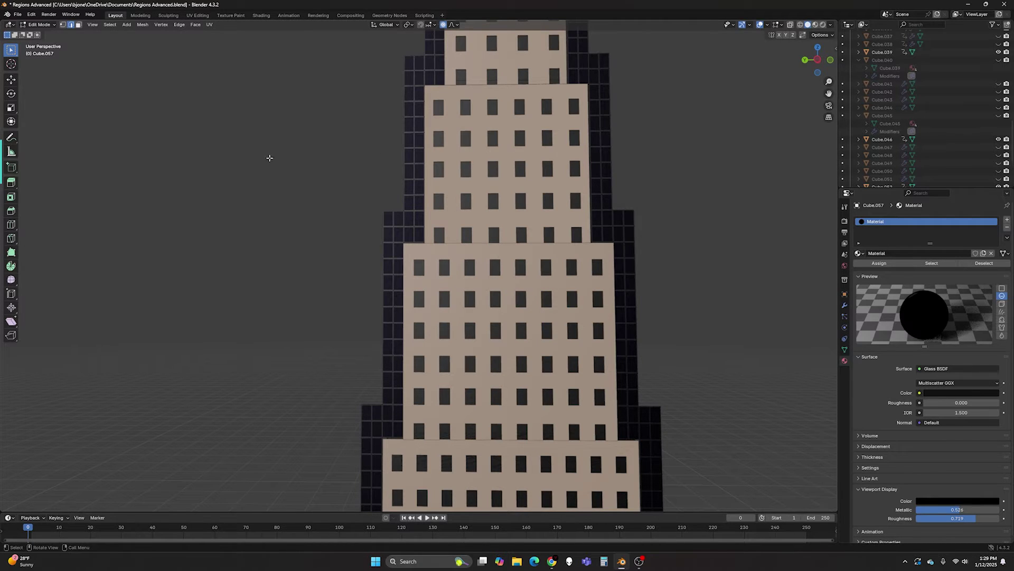
pyautogui.click(39, 24)
pyautogui.click(39, 34)
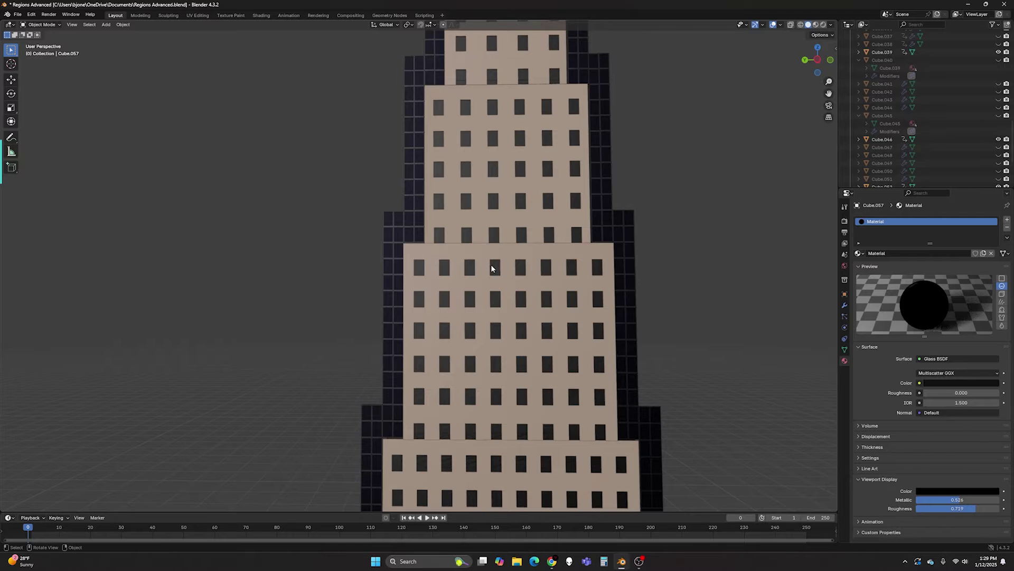
# - Unhide the window row Cube.050 behind the six-window-wide facade tier, inspect it, and hide it again
pyautogui.click(493, 268)
pyautogui.click(495, 297)
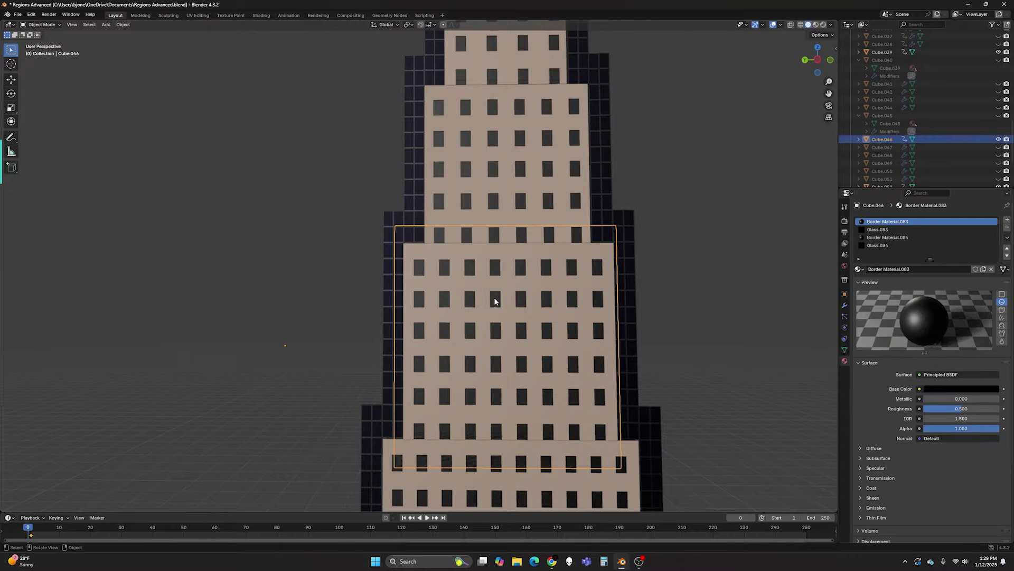
pyautogui.click(518, 205)
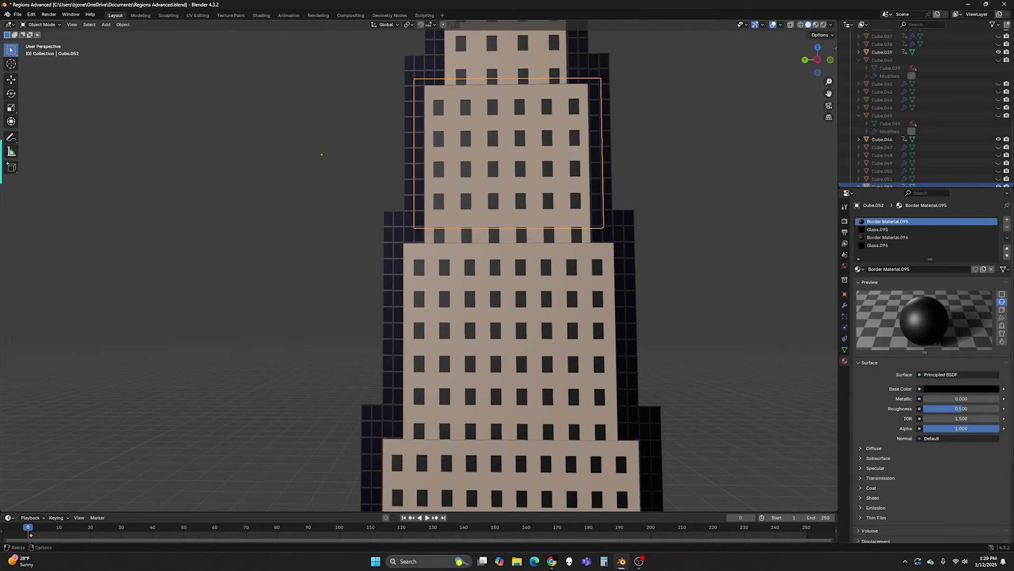
pyautogui.scroll(-3, 914, 130)
pyautogui.click(895, 108)
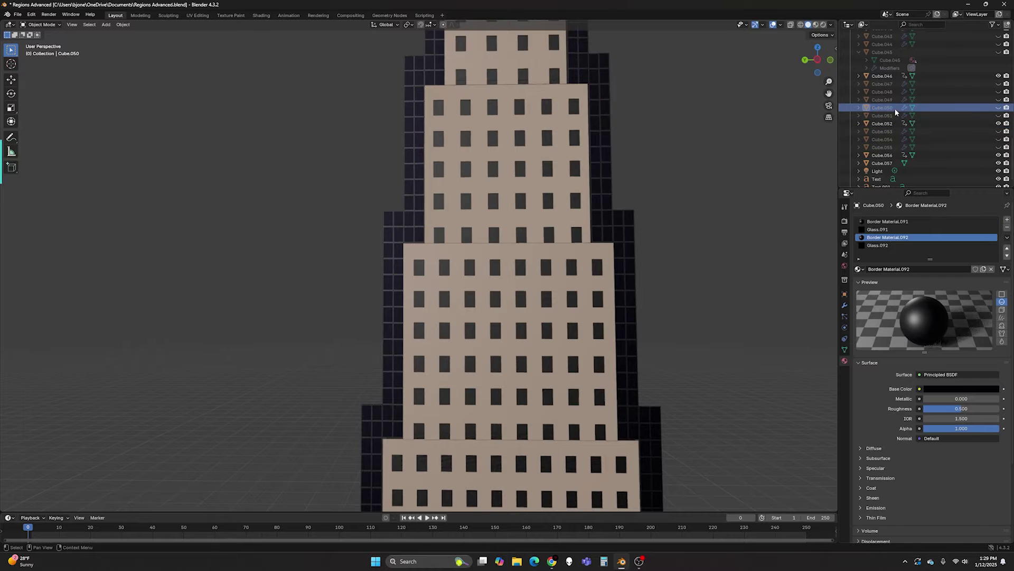
pyautogui.click(998, 108)
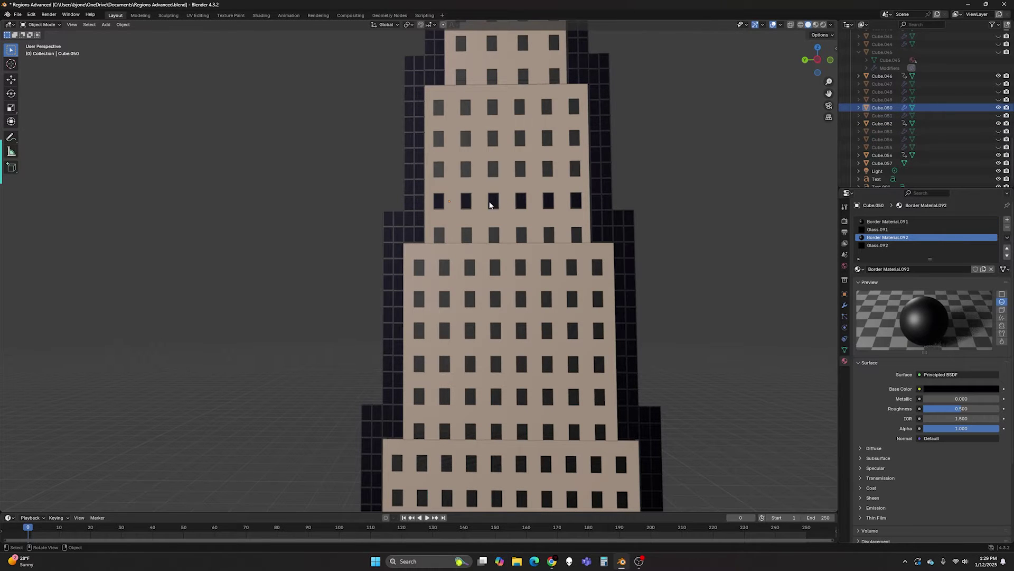
pyautogui.moveTo(678, 213)
pyautogui.mouseDown(button='middle')
pyautogui.moveTo(764, 222)
pyautogui.moveTo(675, 217)
pyautogui.mouseUp(button='middle')
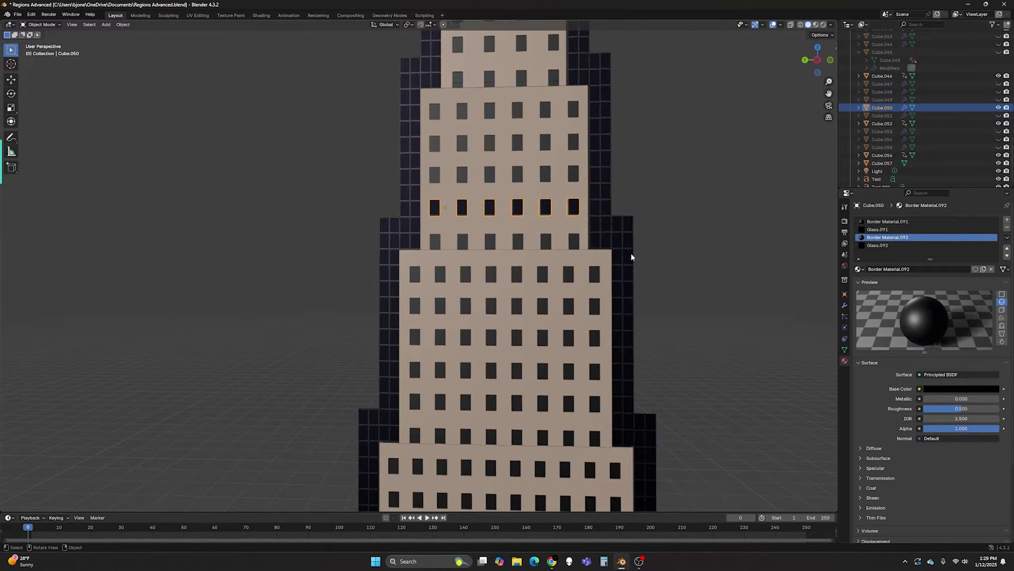
pyautogui.press('h')
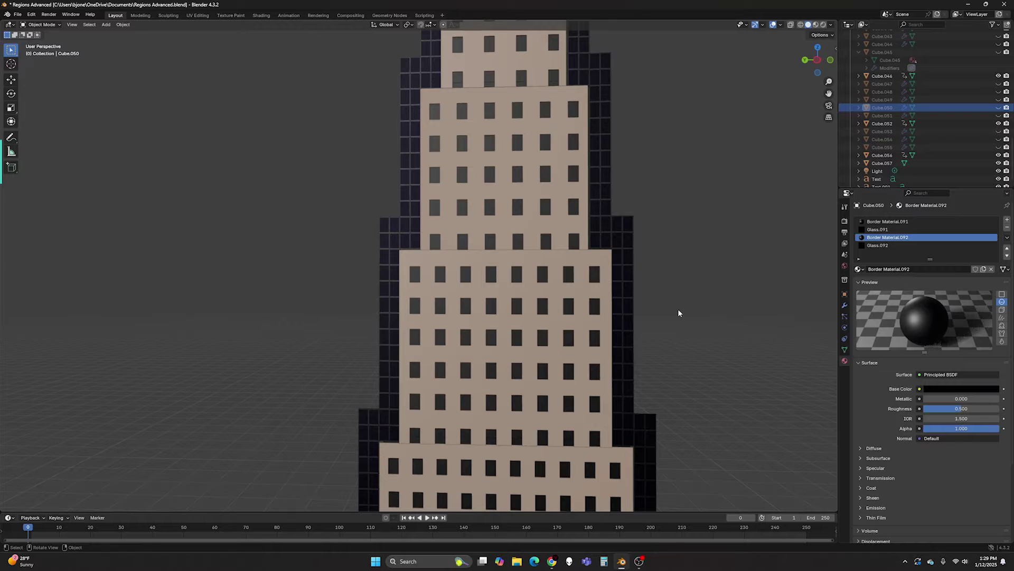
# - Examine the tower's tiered facade and the glass crown with the Regions sign from the front and side
pyautogui.scroll(-1, 678, 310)
pyautogui.scroll(1, 679, 310)
pyautogui.moveTo(344, 250); pyautogui.dragTo(361, 211, button='middle')
pyautogui.scroll(5, 376, 236)
pyautogui.scroll(-5, 361, 236)
pyautogui.scroll(-3, 759, 340)
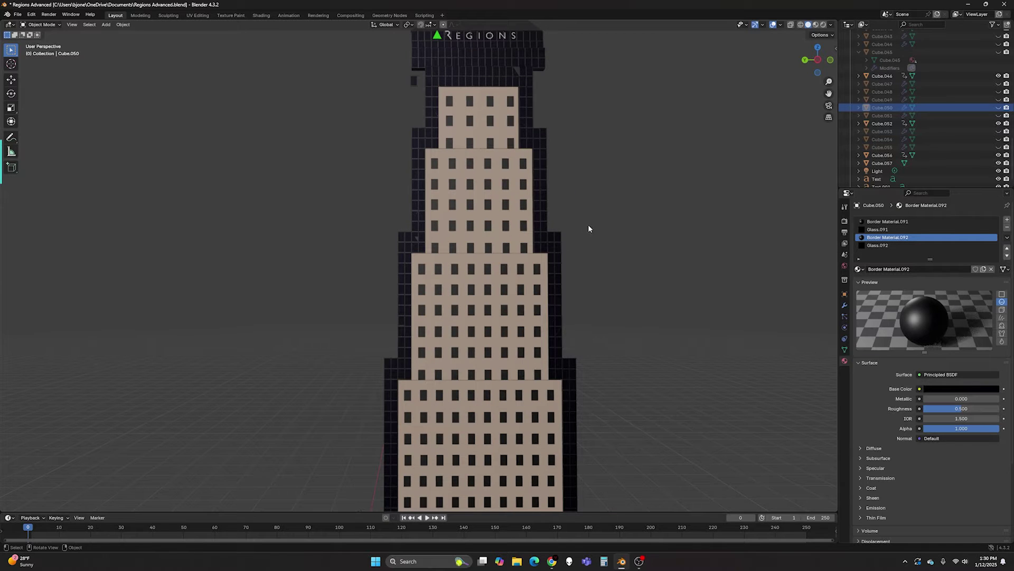
pyautogui.moveTo(829, 93); pyautogui.dragTo(829, 338)
pyautogui.scroll(4, 530, 287)
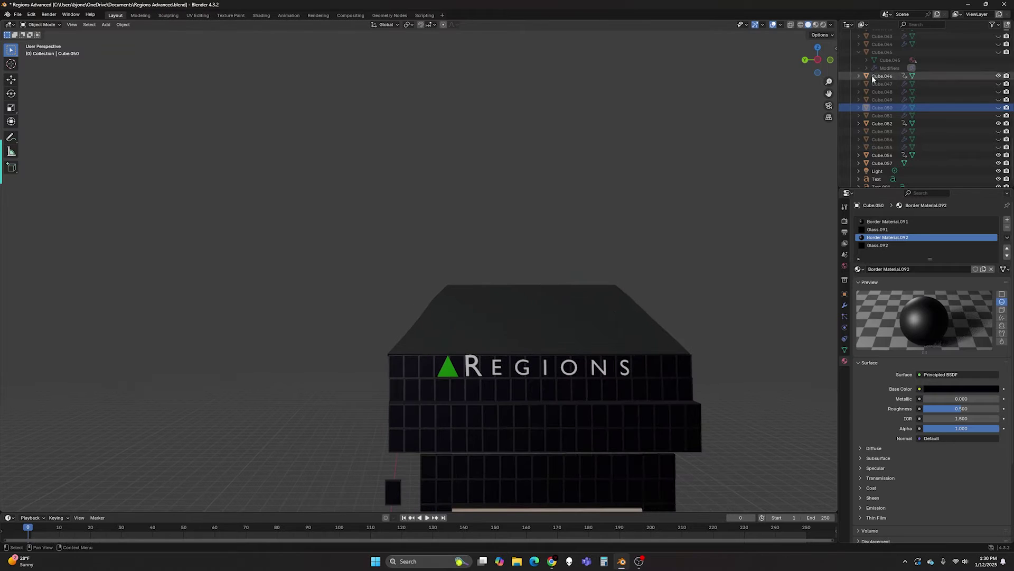
pyautogui.moveTo(828, 93)
pyautogui.mouseDown()
pyautogui.moveTo(793, 21)
pyautogui.moveTo(829, 93)
pyautogui.mouseUp()
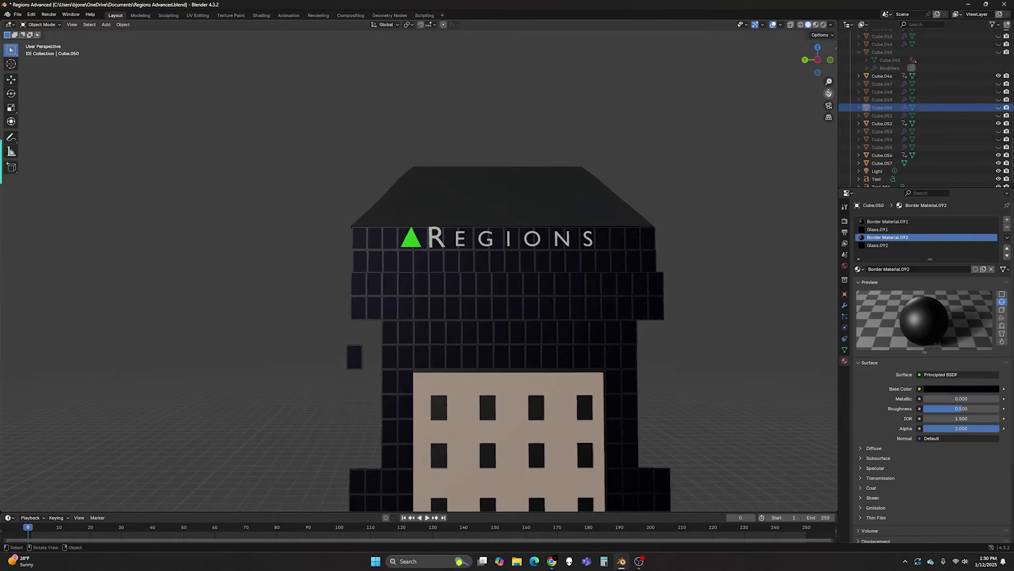
pyautogui.scroll(1, 724, 260)
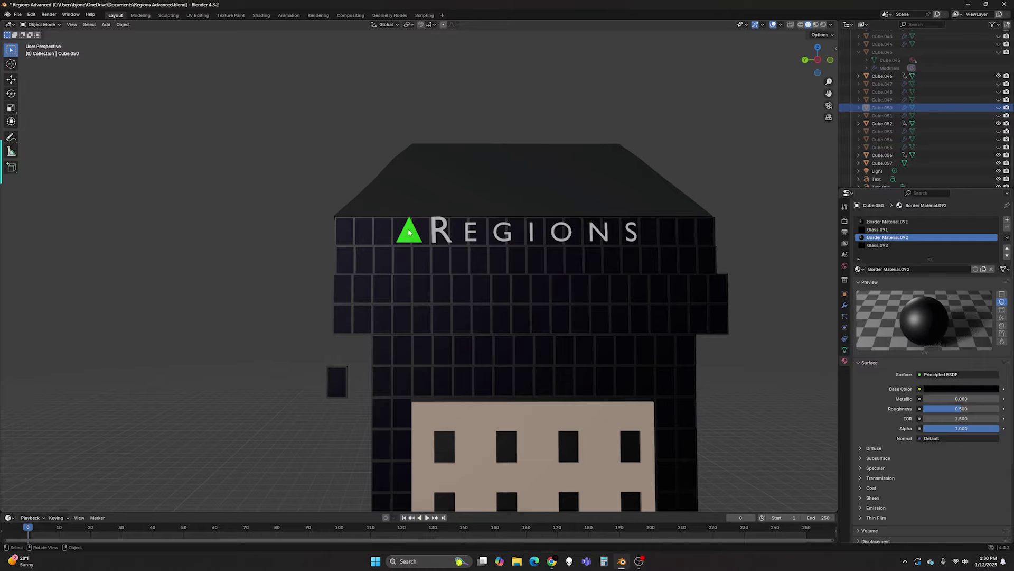
pyautogui.moveTo(632, 191); pyautogui.dragTo(726, 164, button='middle')
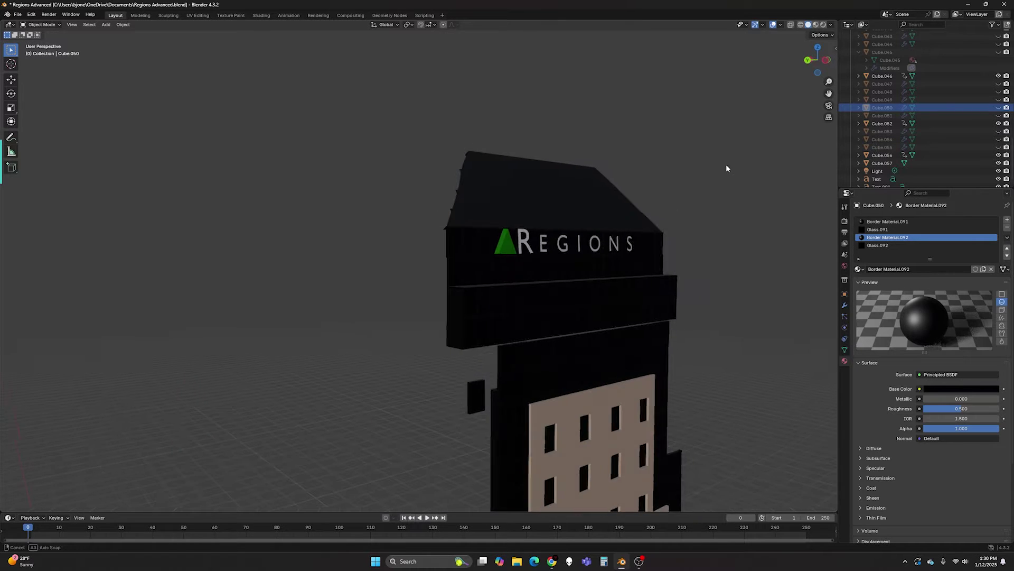
pyautogui.moveTo(667, 192); pyautogui.dragTo(628, 189, button='middle')
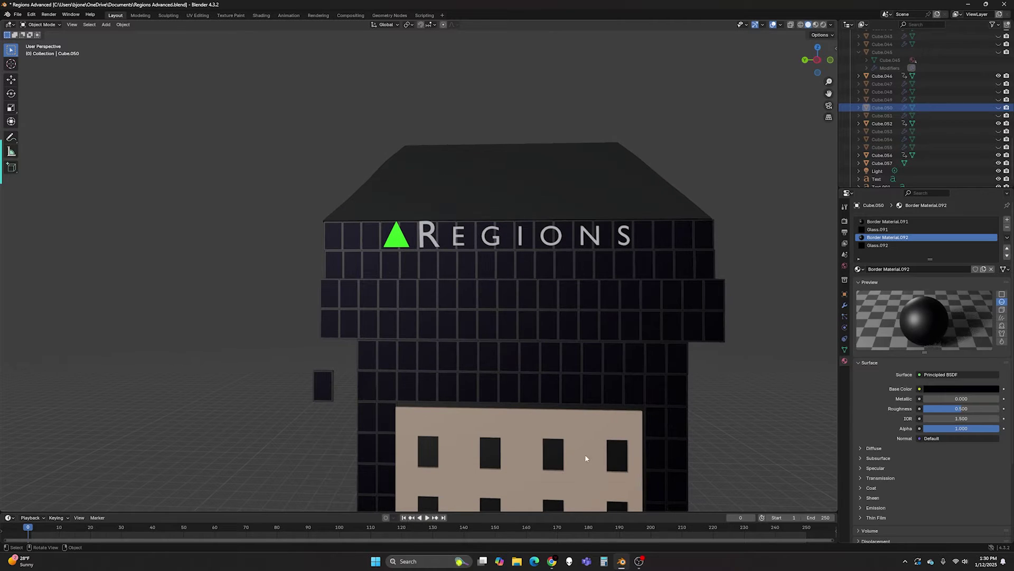
# - Switch to the browser to check the full-height tower photo, and return to the facade model in Blender
pyautogui.hotkey('alt', 'Tab')
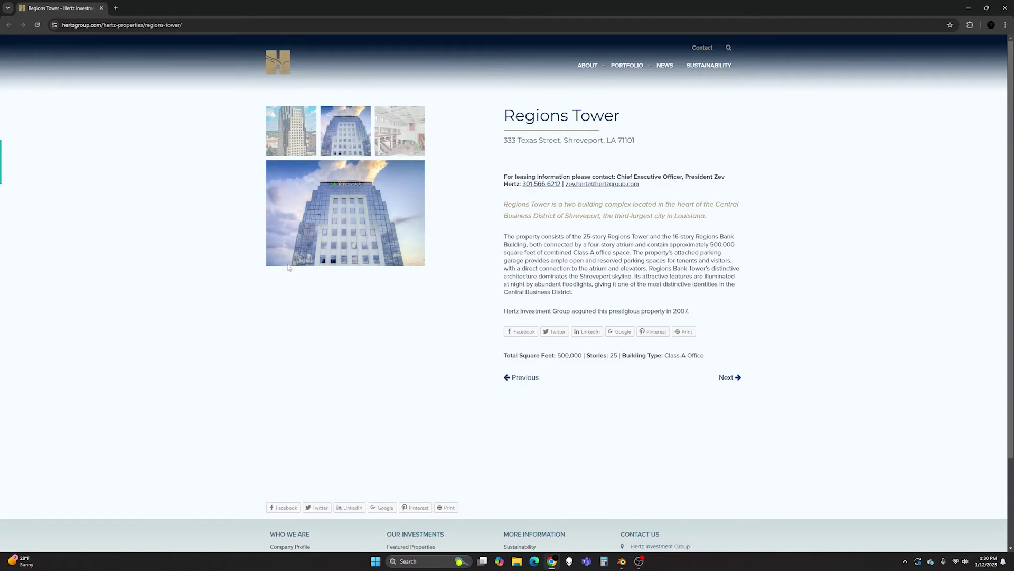
pyautogui.click(286, 215)
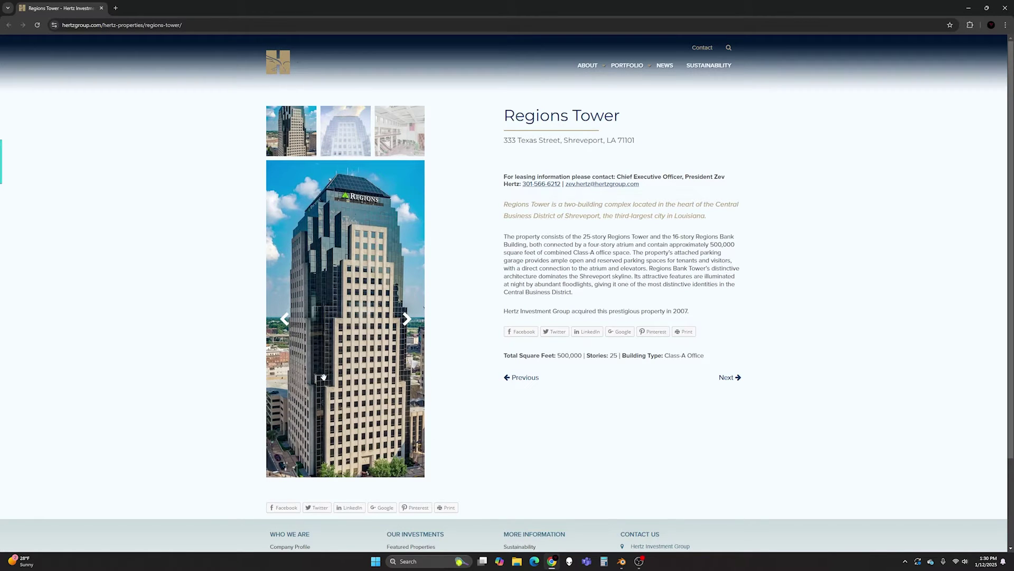
pyautogui.click(622, 561)
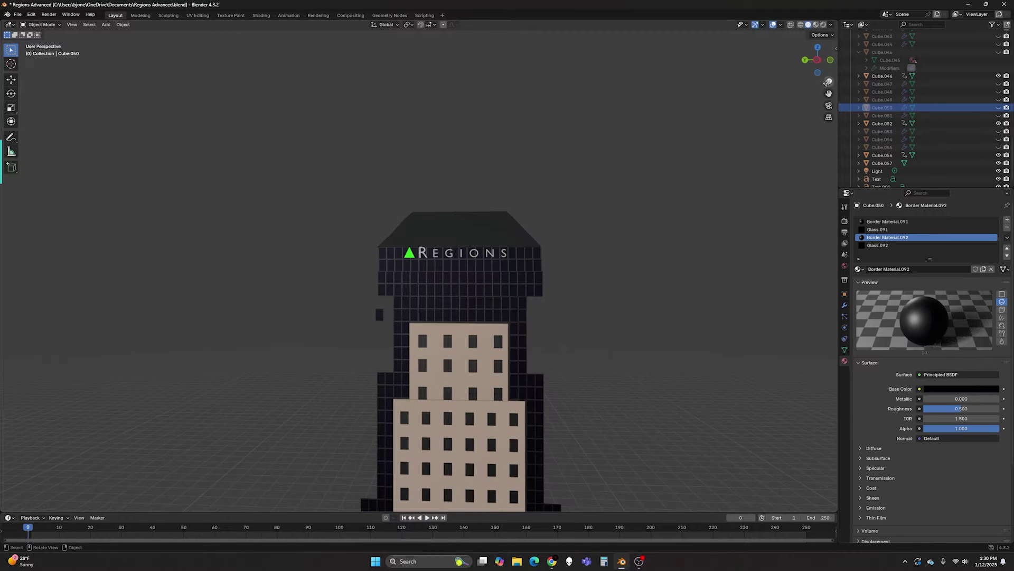
pyautogui.moveTo(830, 94); pyautogui.dragTo(842, 29)
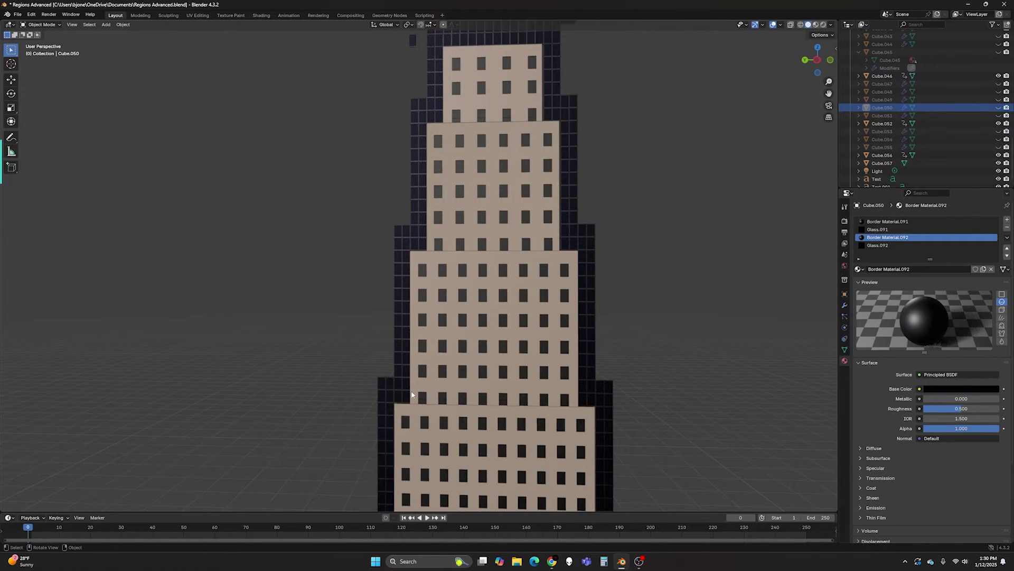
# - Select the eight-window-wide facade panel and compare the tower's tiers with the building photo in the browser
pyautogui.moveTo(582, 425); pyautogui.dragTo(708, 409, button='middle')
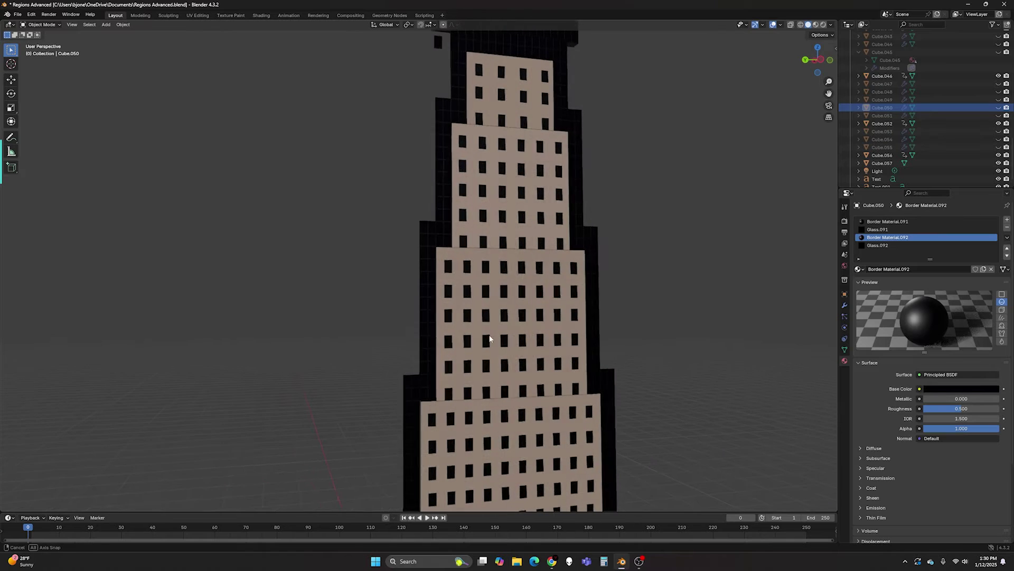
pyautogui.click(554, 335)
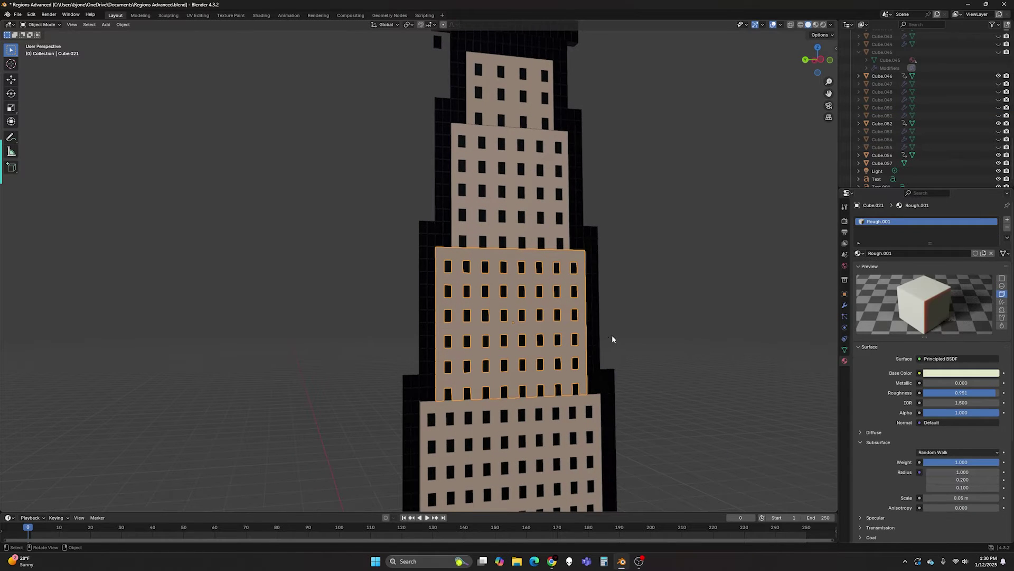
pyautogui.click(552, 560)
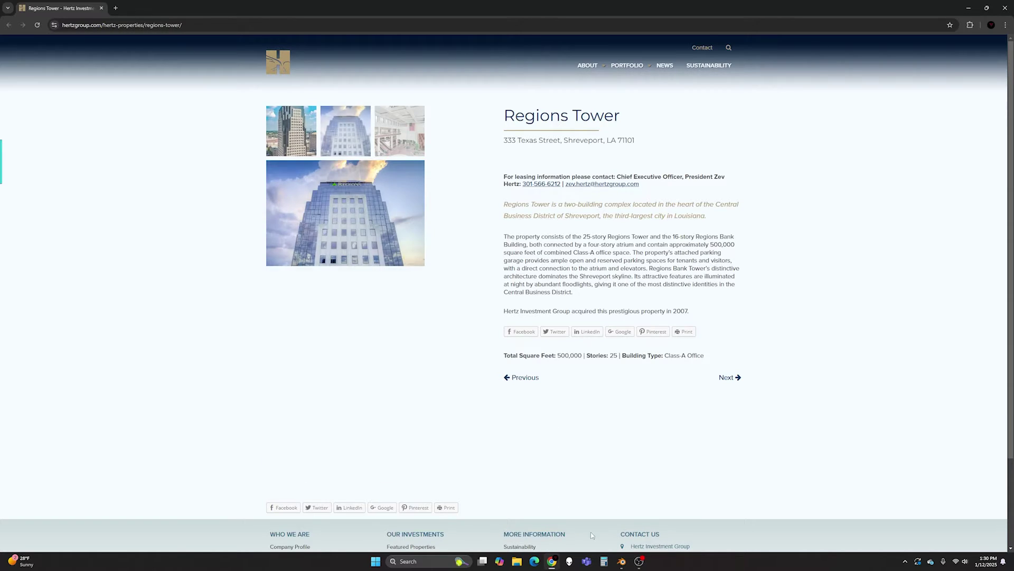
pyautogui.click(621, 561)
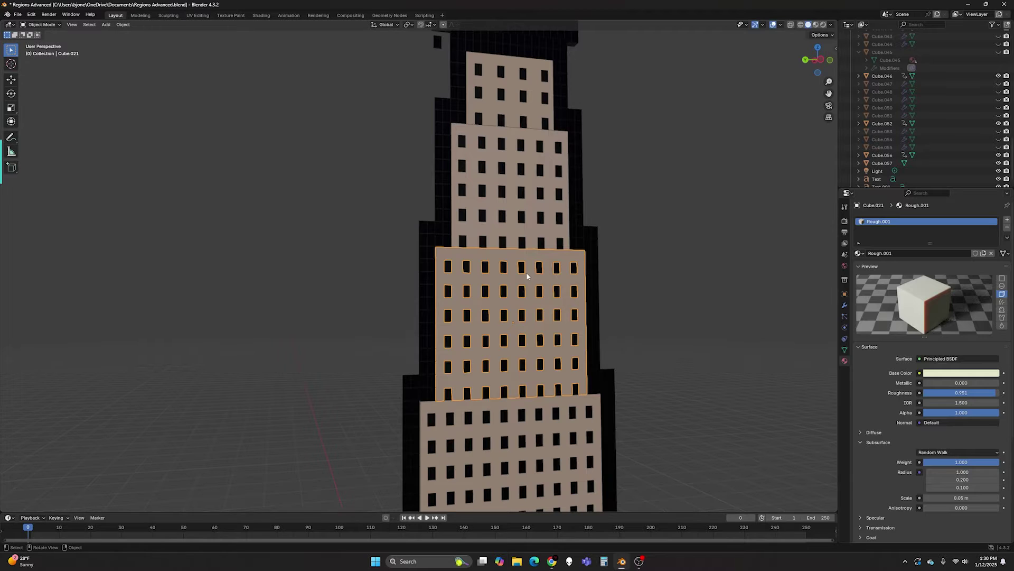
pyautogui.scroll(-4, 630, 258)
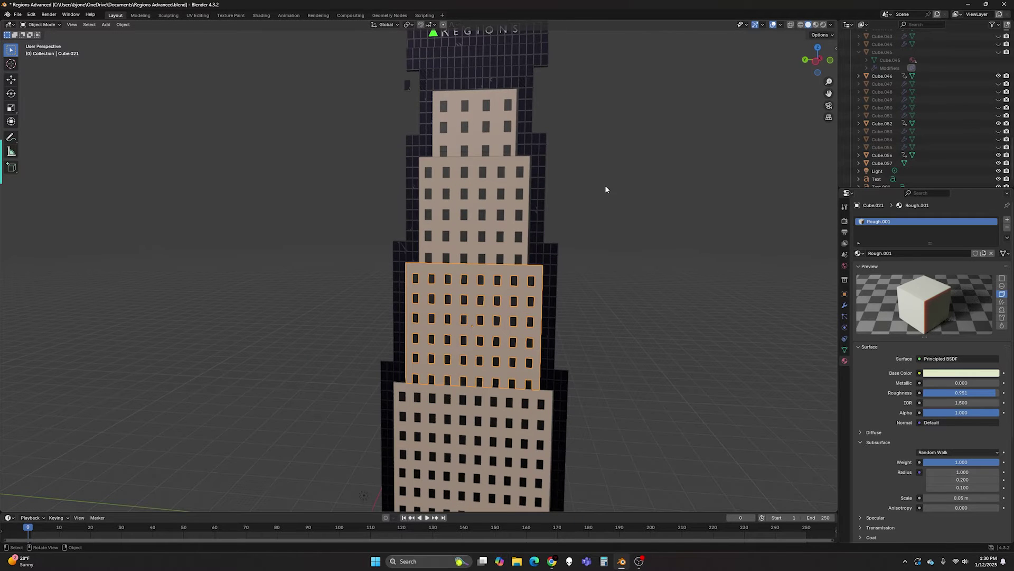
pyautogui.moveTo(630, 258); pyautogui.dragTo(588, 191, button='middle')
pyautogui.scroll(2, 588, 197)
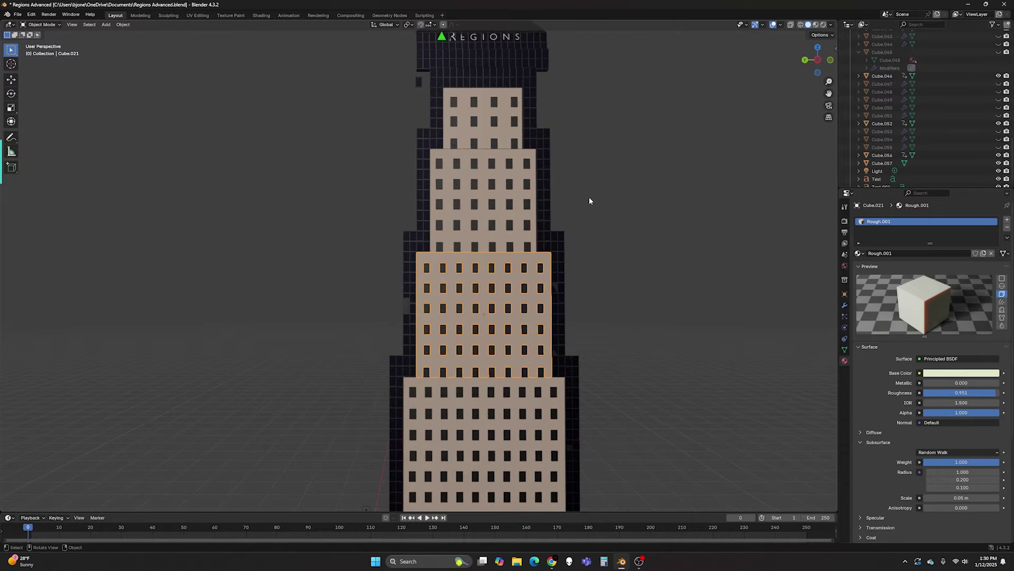
pyautogui.scroll(2, 600, 209)
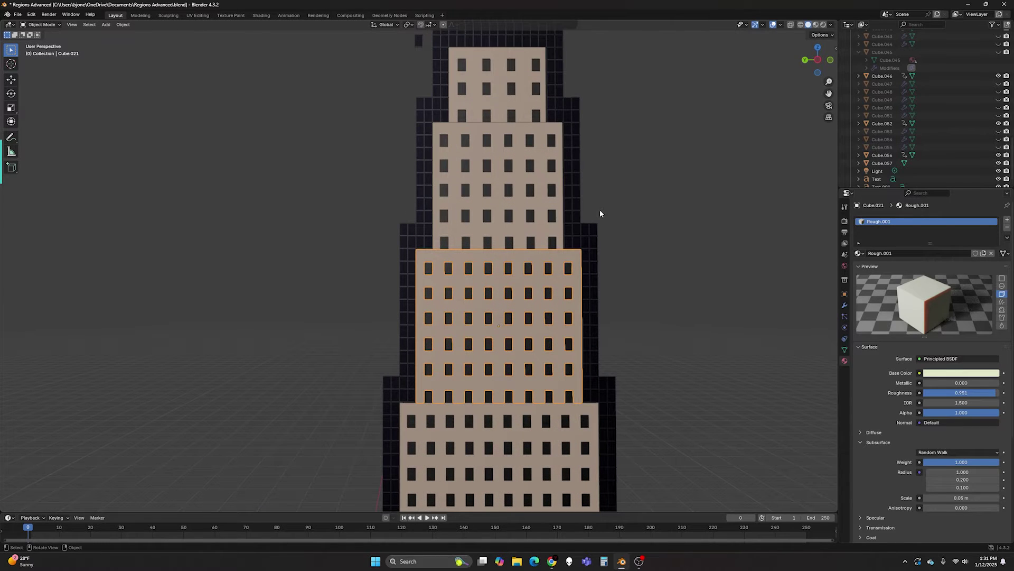
# - Inspect the detached window panel beside the tower's crown and the cube primitive available as its starting mesh
pyautogui.moveTo(829, 93); pyautogui.dragTo(841, 340)
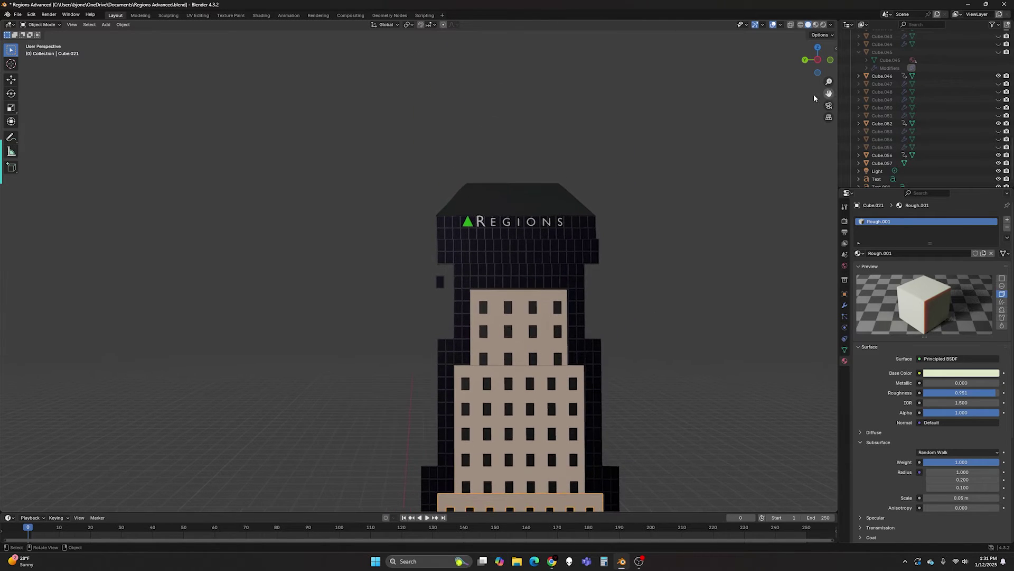
pyautogui.scroll(6, 437, 271)
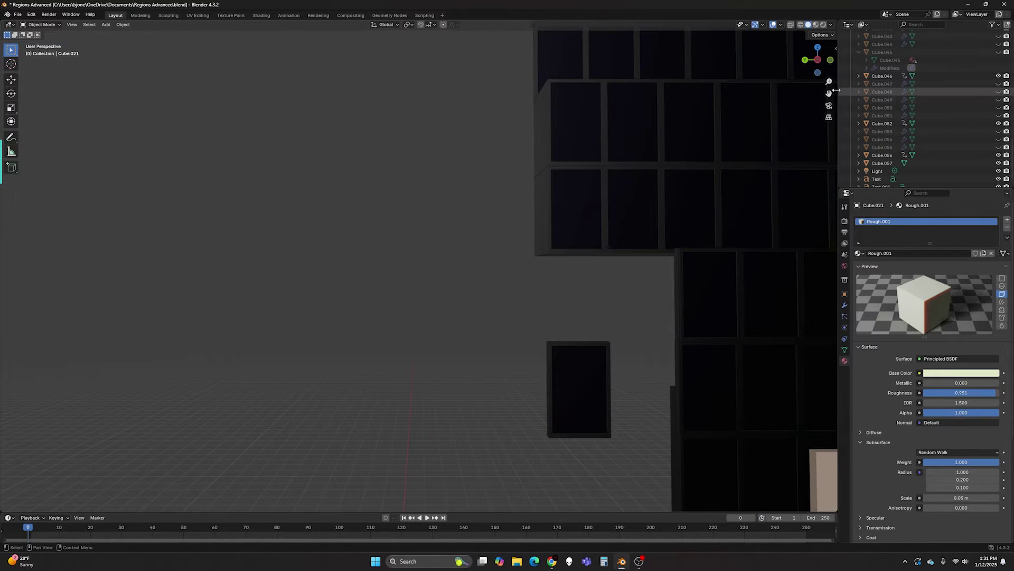
pyautogui.moveTo(829, 93); pyautogui.dragTo(698, 3)
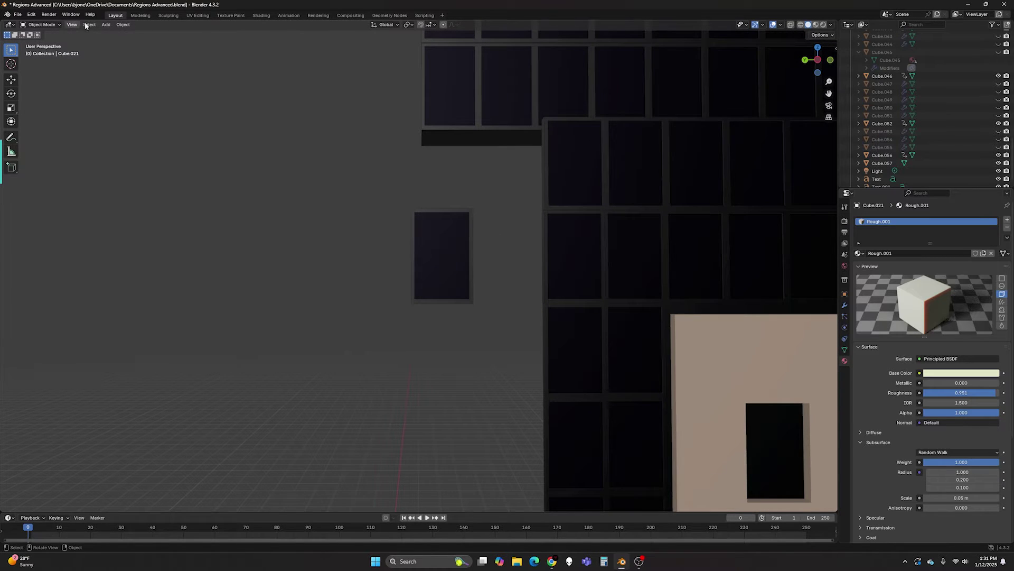
pyautogui.click(106, 24)
pyautogui.moveTo(115, 35)
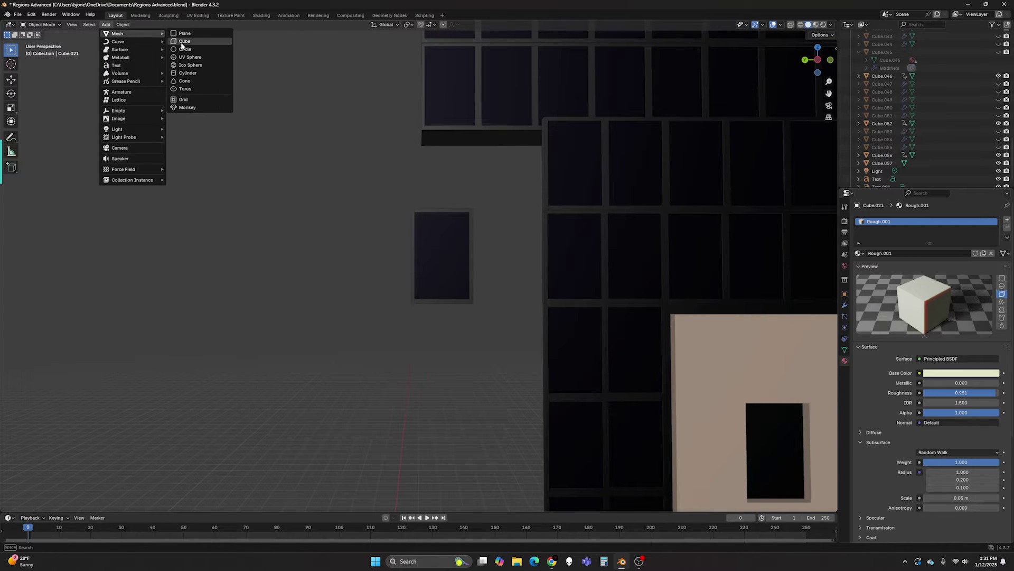
pyautogui.moveTo(378, 231); pyautogui.dragTo(433, 259, button='middle')
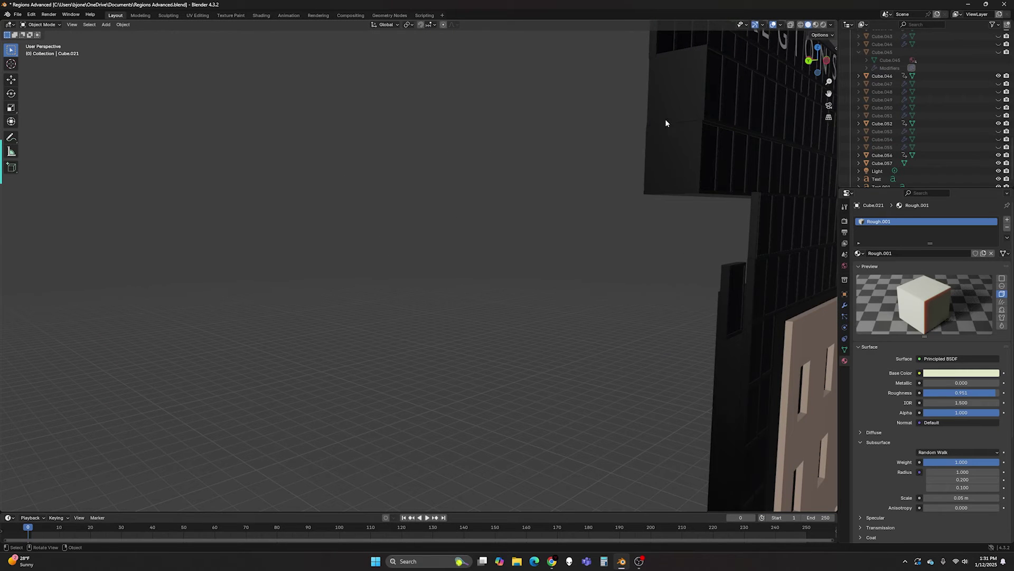
pyautogui.moveTo(828, 93); pyautogui.dragTo(707, 182)
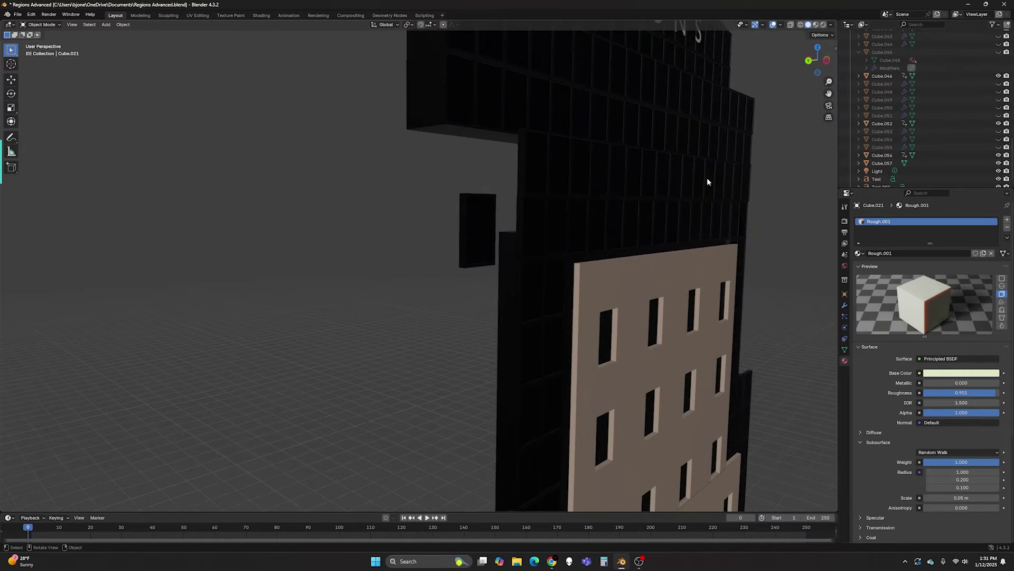
pyautogui.moveTo(416, 285); pyautogui.dragTo(379, 282, button='middle')
# - Enter Edit Mode on the detached window panel and select the outer vertical edge of its frame
pyautogui.click(307, 248)
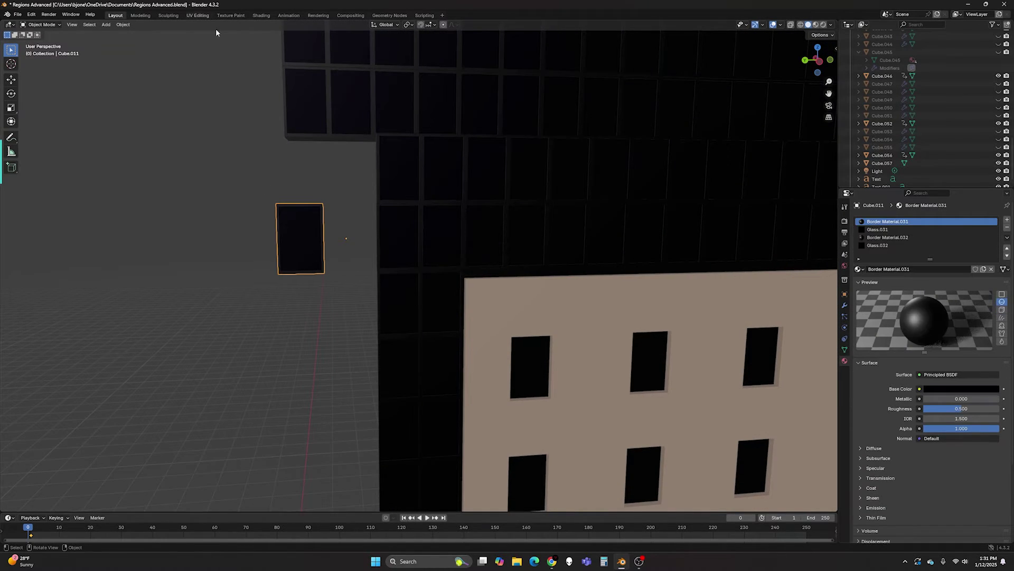
pyautogui.press('Tab')
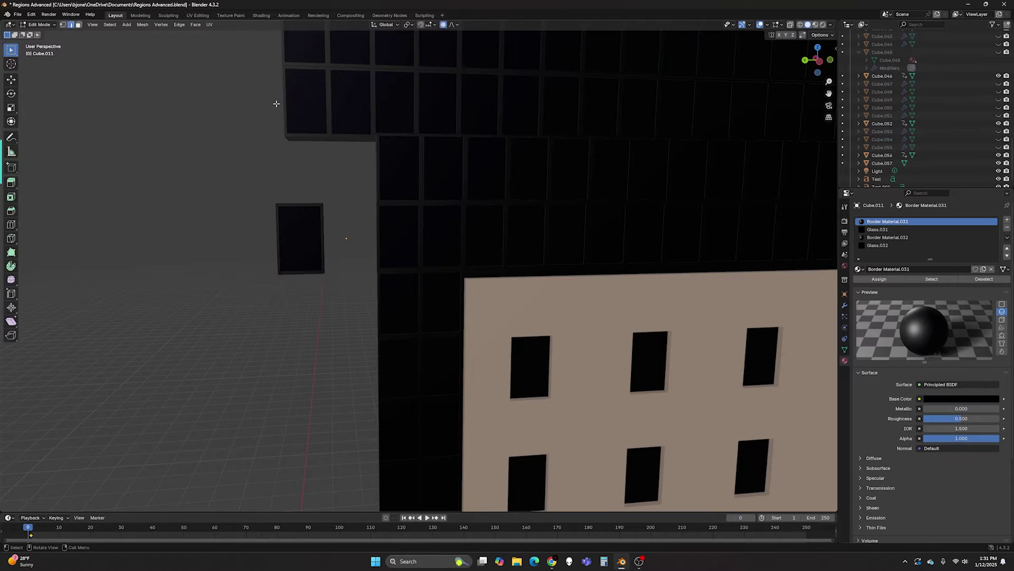
pyautogui.click(300, 229)
pyautogui.click(279, 227)
# - Try a vertical loop cut through the detached window panel, sliding it to the panel's middle
pyautogui.hotkey('ctrl', 'r')
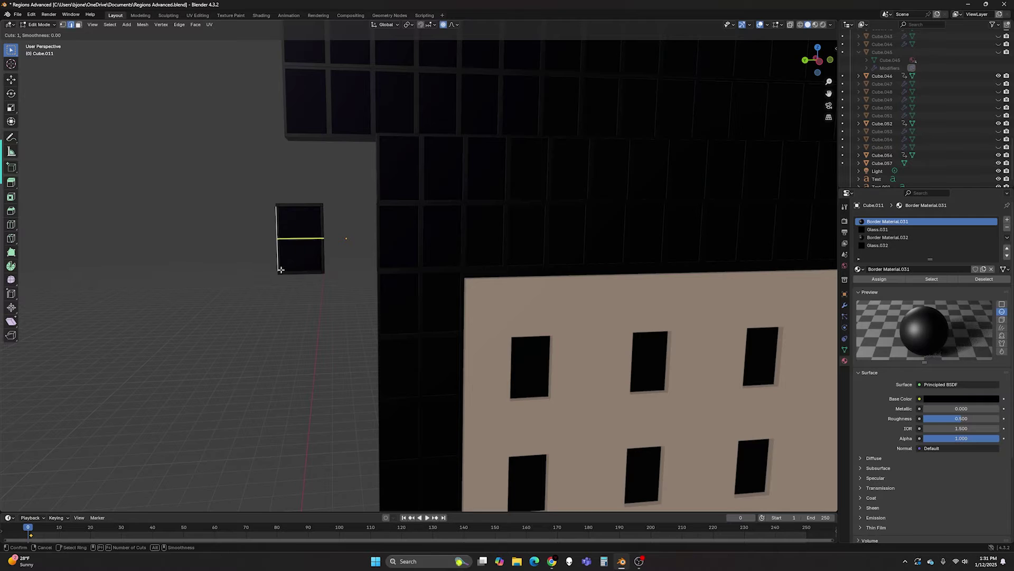
pyautogui.click(298, 277)
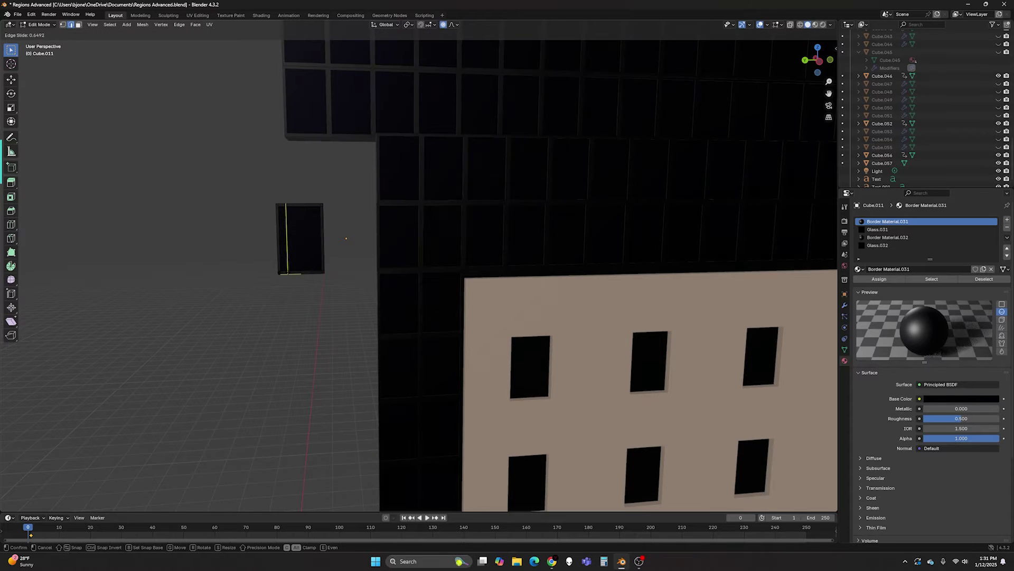
pyautogui.moveTo(272, 271); pyautogui.dragTo(300, 270)
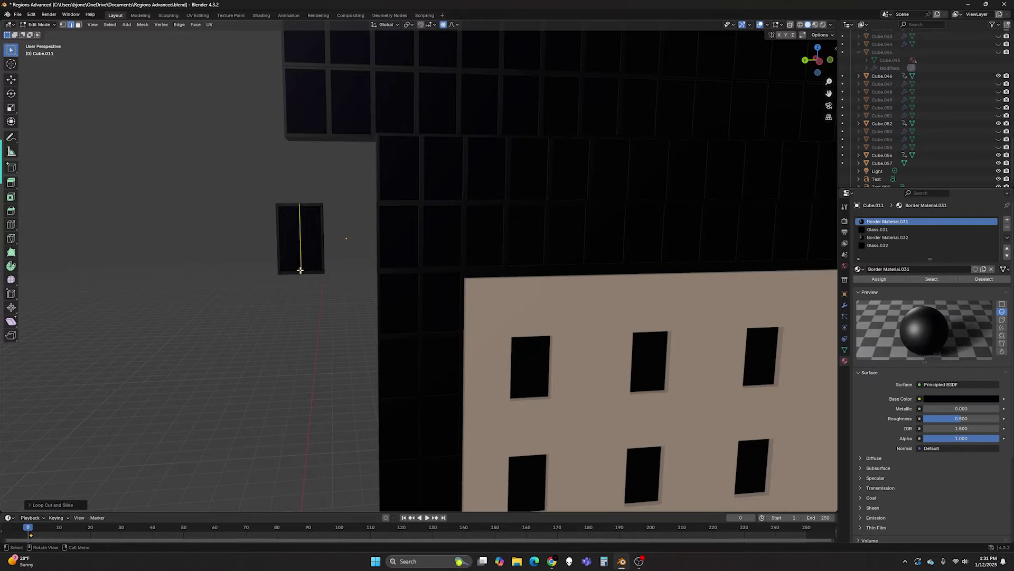
pyautogui.rightClick(301, 220)
pyautogui.click(200, 199)
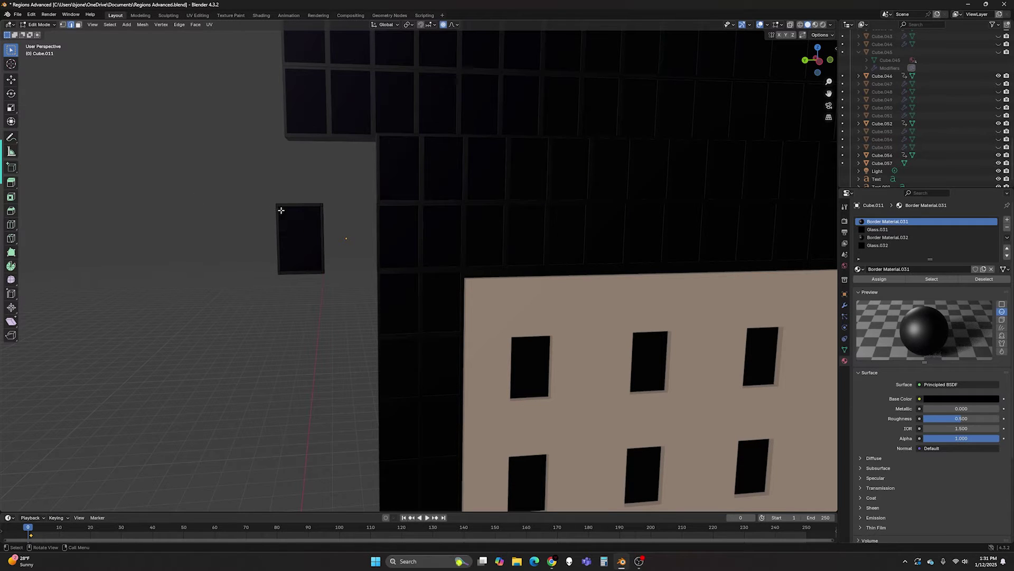
# - Select the panel's outer vertical and upper frame edges, and switch to face selection to select the glass face
pyautogui.keyDown('alt'); pyautogui.click(310, 218); pyautogui.keyUp('alt')
pyautogui.keyDown('alt'); pyautogui.click(310, 221); pyautogui.keyUp('alt')
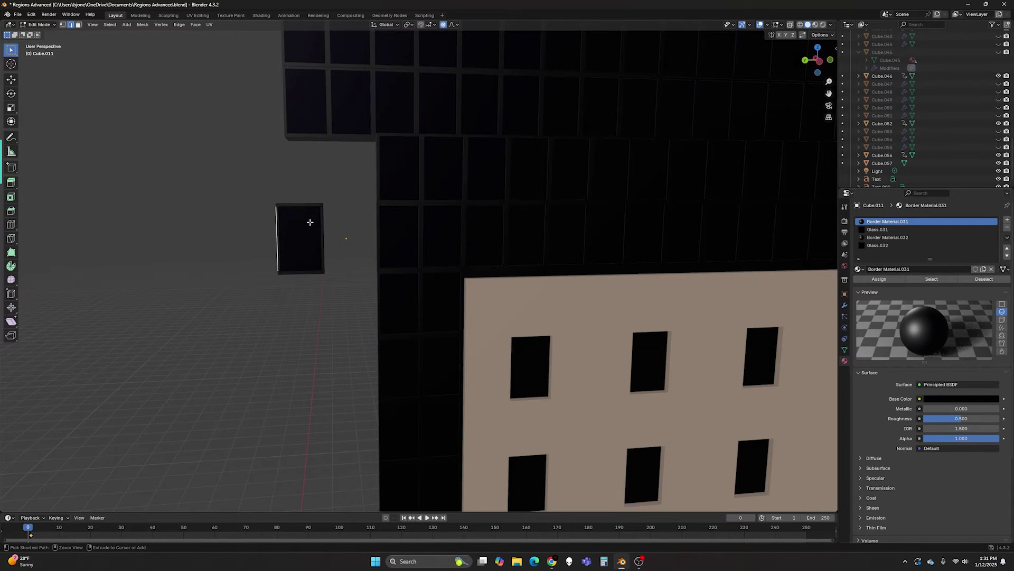
pyautogui.scroll(4, 345, 223)
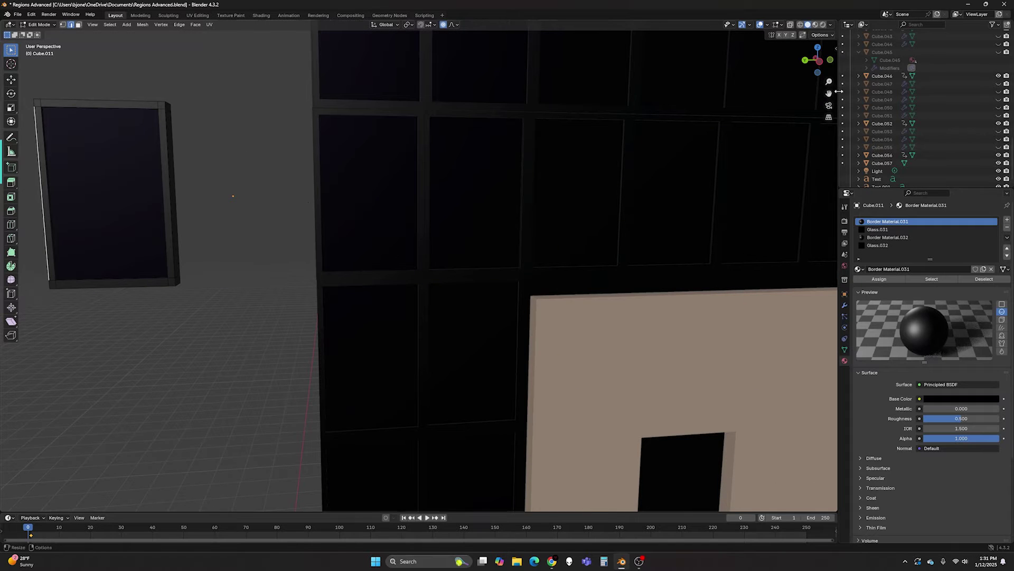
pyautogui.moveTo(829, 93)
pyautogui.mouseDown()
pyautogui.moveTo(906, 94)
pyautogui.moveTo(829, 92)
pyautogui.mouseUp()
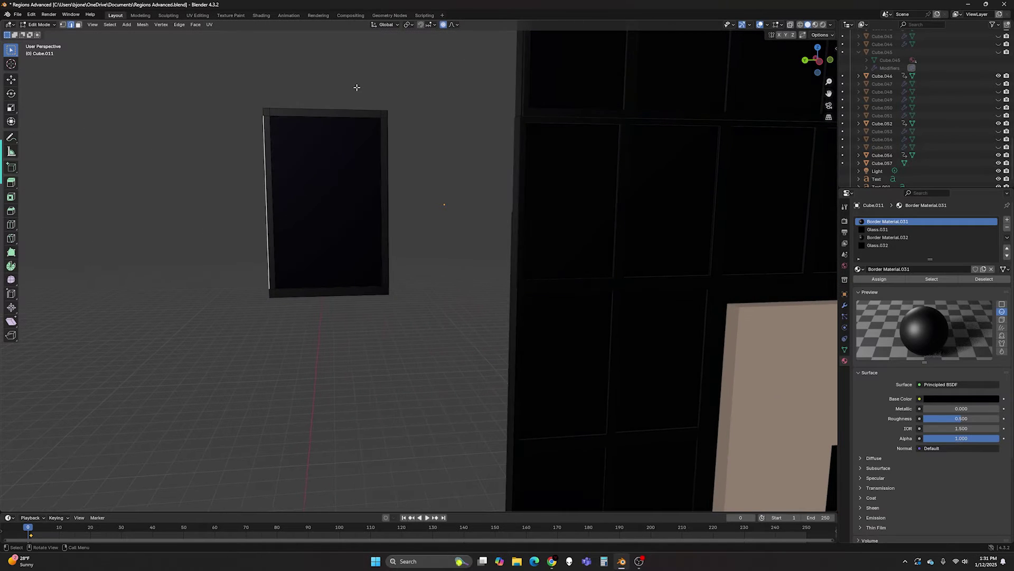
pyautogui.keyDown('alt'); pyautogui.click(272, 112); pyautogui.keyUp('alt')
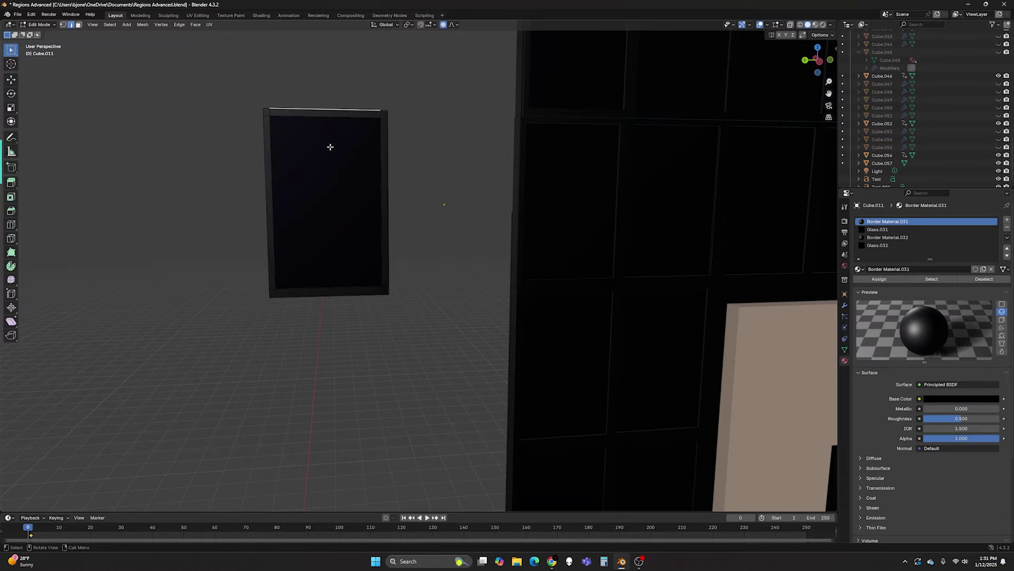
pyautogui.press('3')
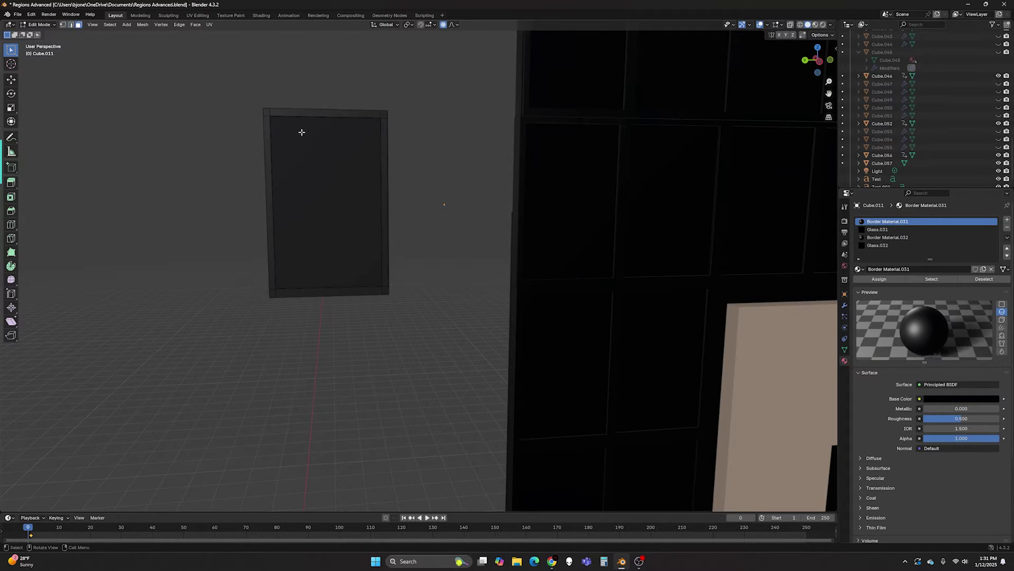
pyautogui.click(301, 132)
# - Examine the panel's glass face and surrounding frame from the side and front, and return to Object Mode
pyautogui.moveTo(421, 197); pyautogui.dragTo(444, 199, button='middle')
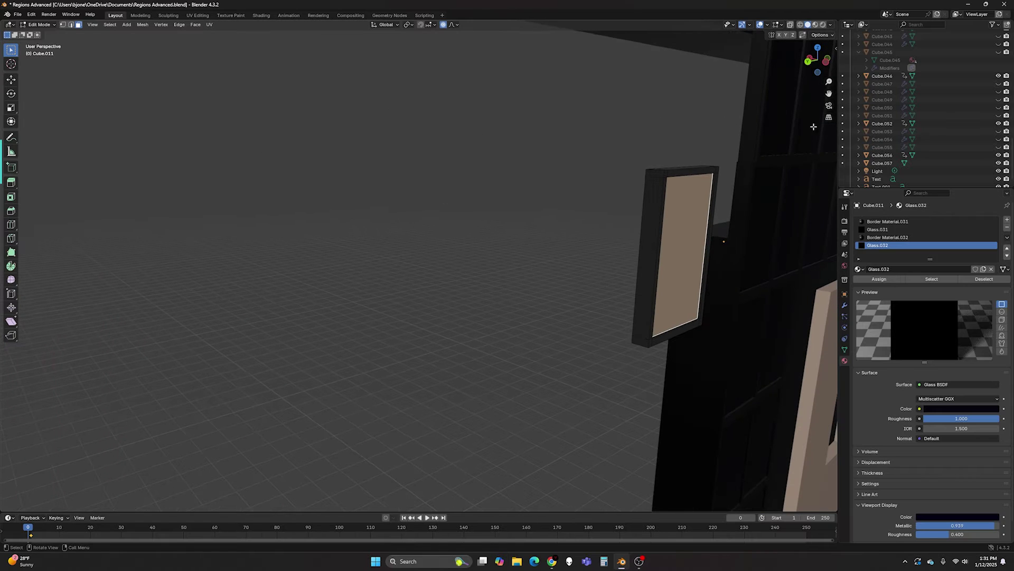
pyautogui.moveTo(829, 94); pyautogui.dragTo(423, 218)
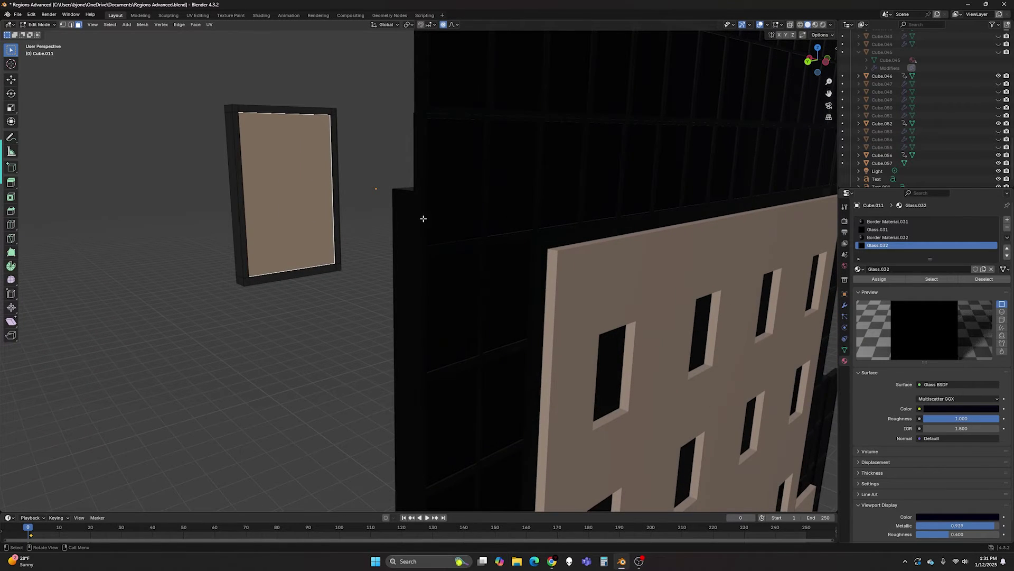
pyautogui.moveTo(423, 219); pyautogui.dragTo(496, 276, button='middle')
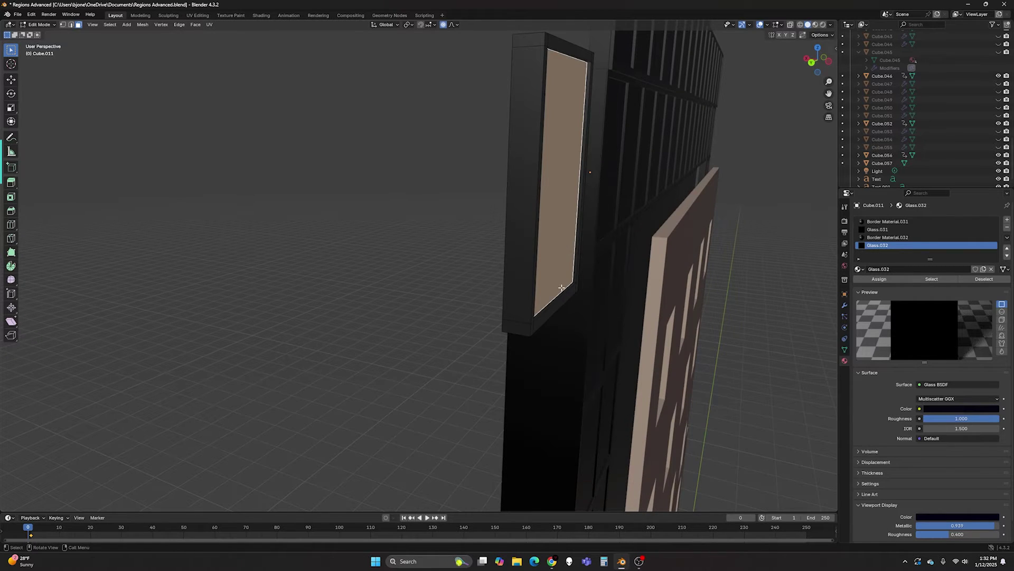
pyautogui.moveTo(436, 239); pyautogui.dragTo(292, 194, button='middle')
pyautogui.scroll(-4, 323, 205)
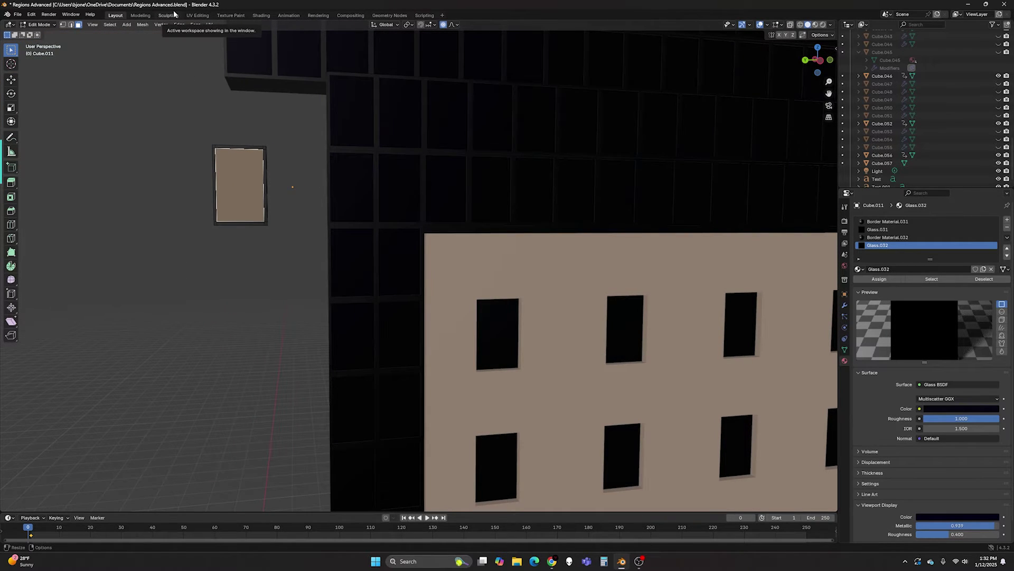
pyautogui.click(40, 24)
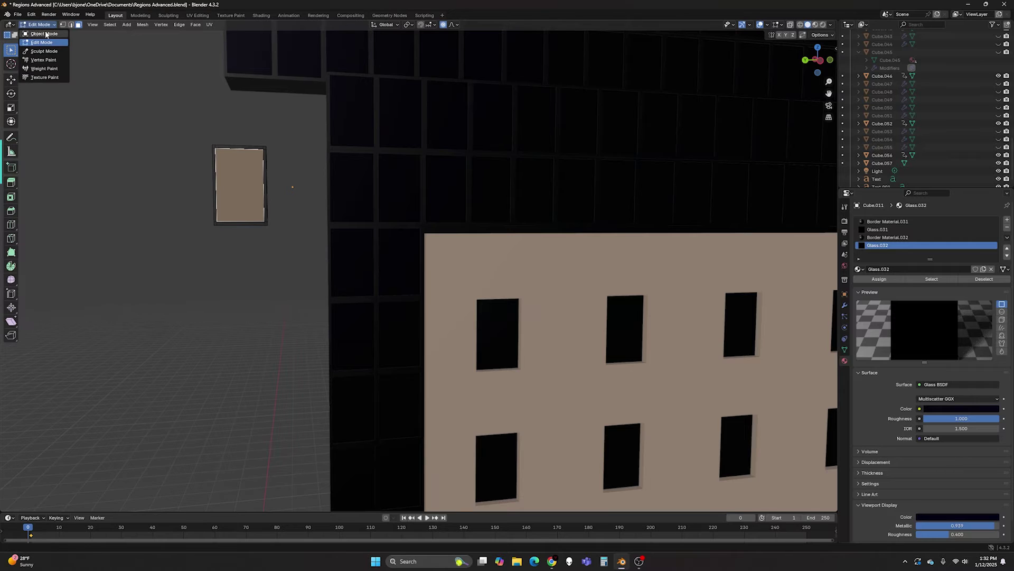
pyautogui.click(40, 37)
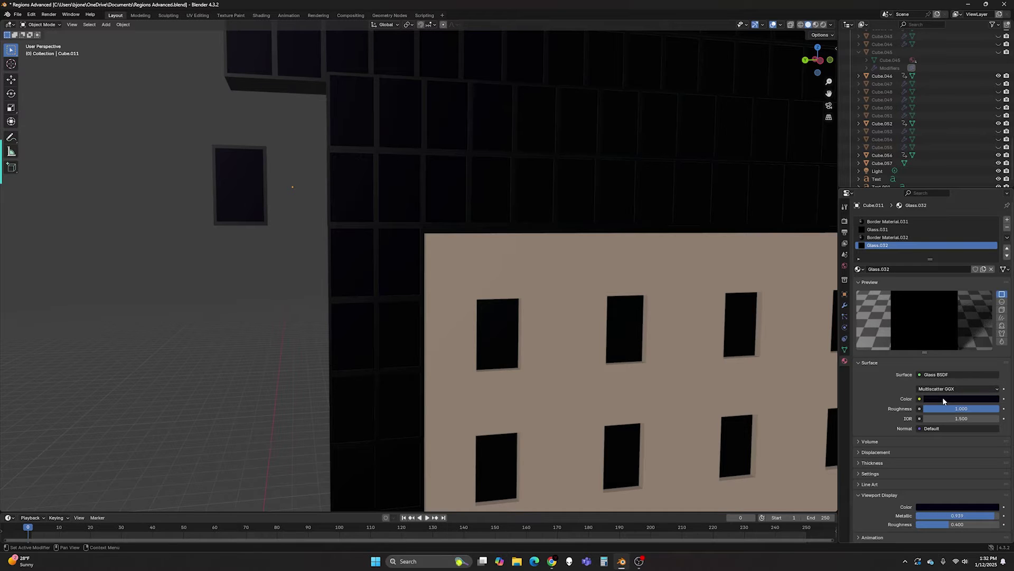
# - Preview the Glass.032 material on a sphere, review its surface and viewport display settings, and reselect the window panel
pyautogui.scroll(-1, 887, 468)
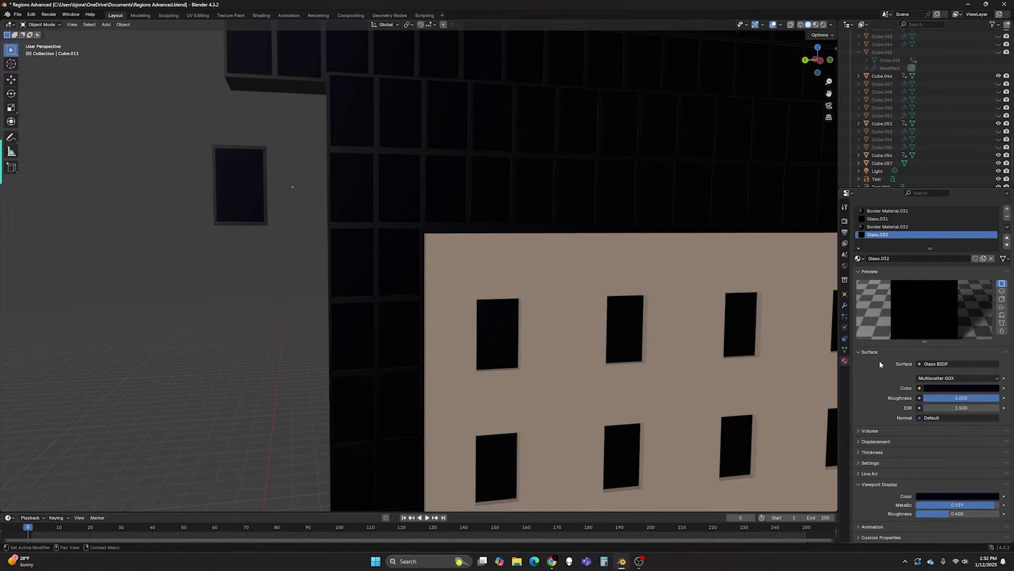
pyautogui.scroll(1, 879, 361)
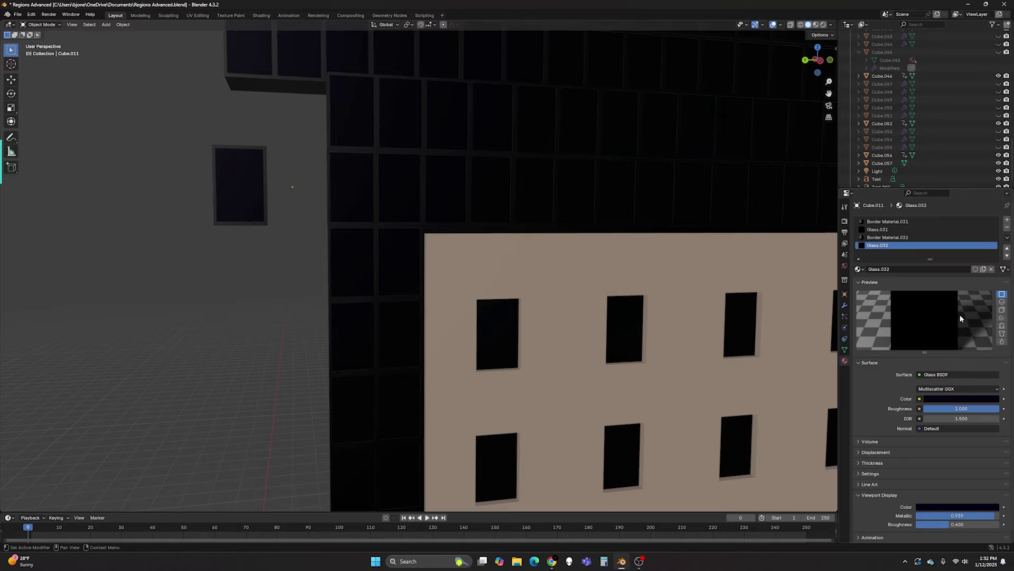
pyautogui.click(1002, 302)
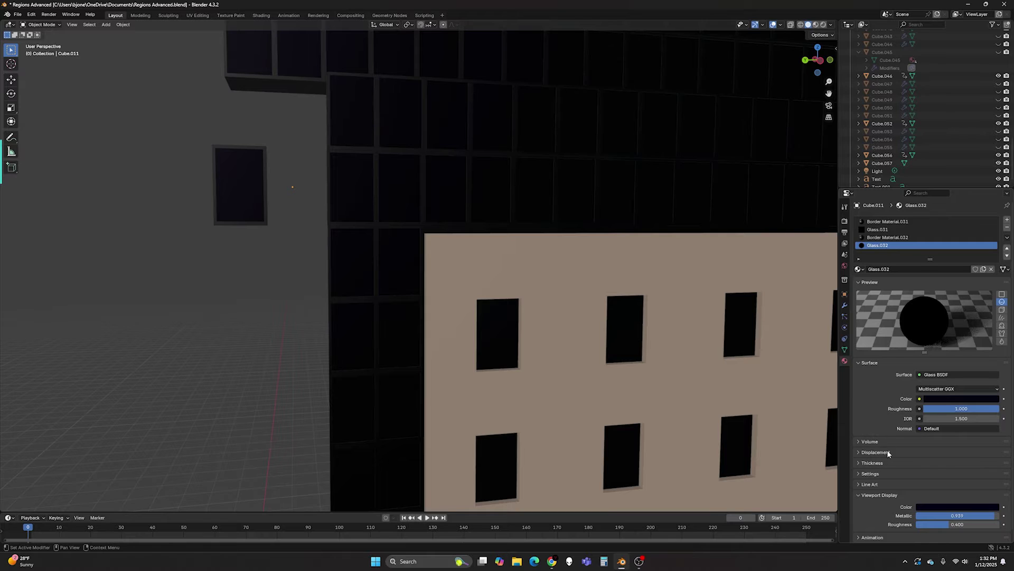
pyautogui.scroll(-1, 887, 451)
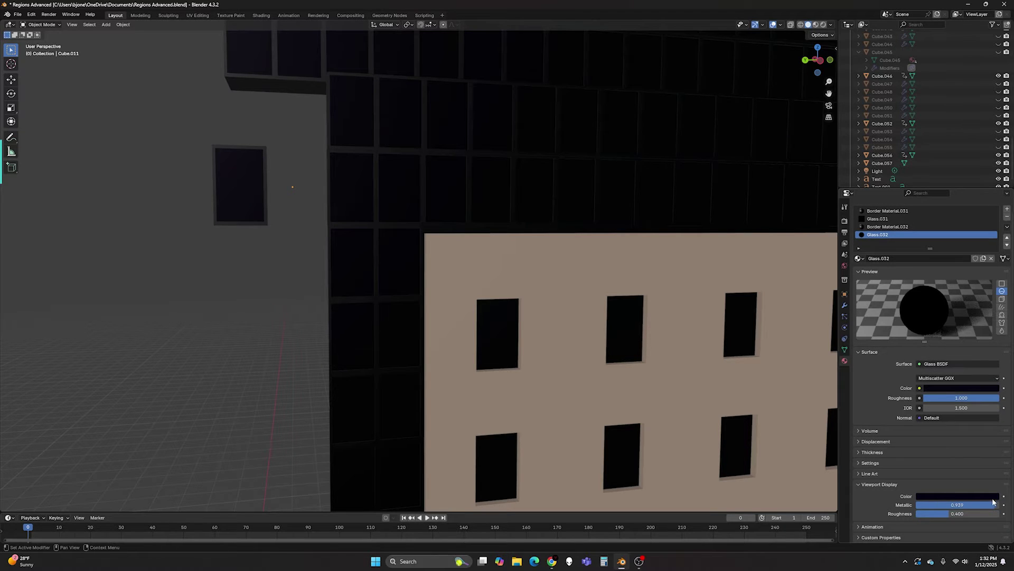
pyautogui.click(236, 215)
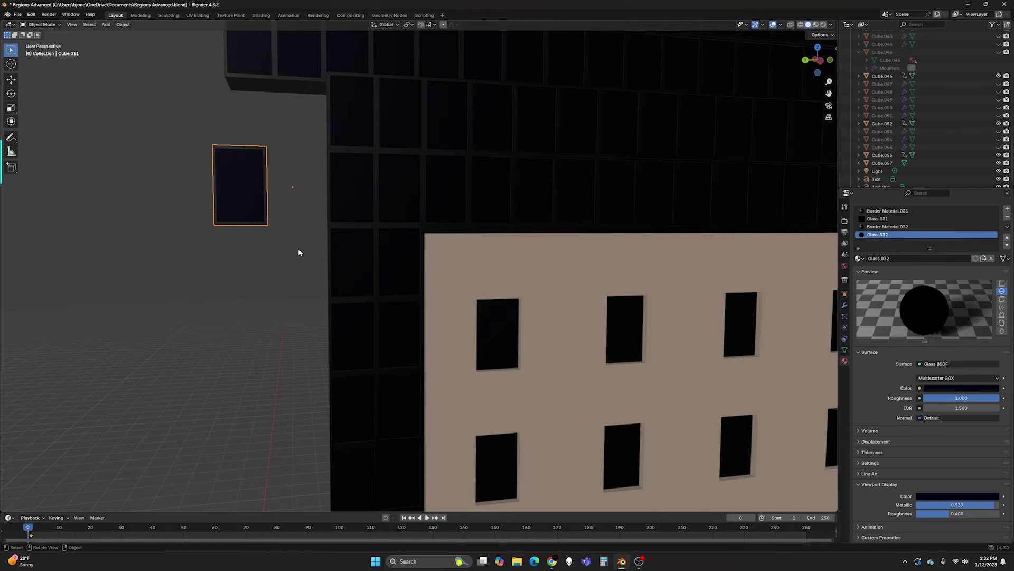
# - Select the outermost window column at the tower's base and examine its Array modifier settings against the facade
pyautogui.scroll(-6, 296, 249)
pyautogui.scroll(-3, 354, 269)
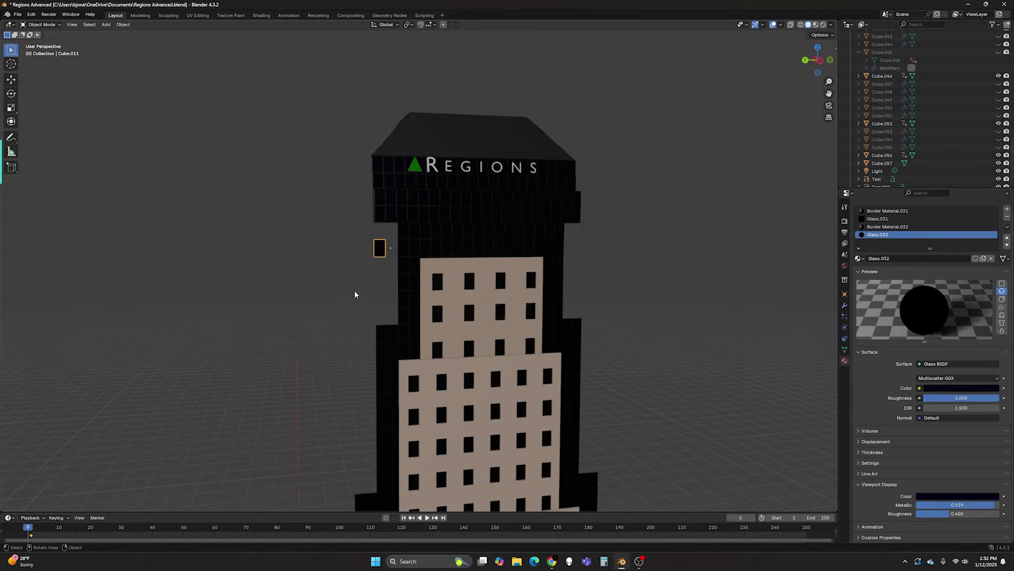
pyautogui.moveTo(829, 94); pyautogui.dragTo(829, 8)
pyautogui.scroll(3, 328, 296)
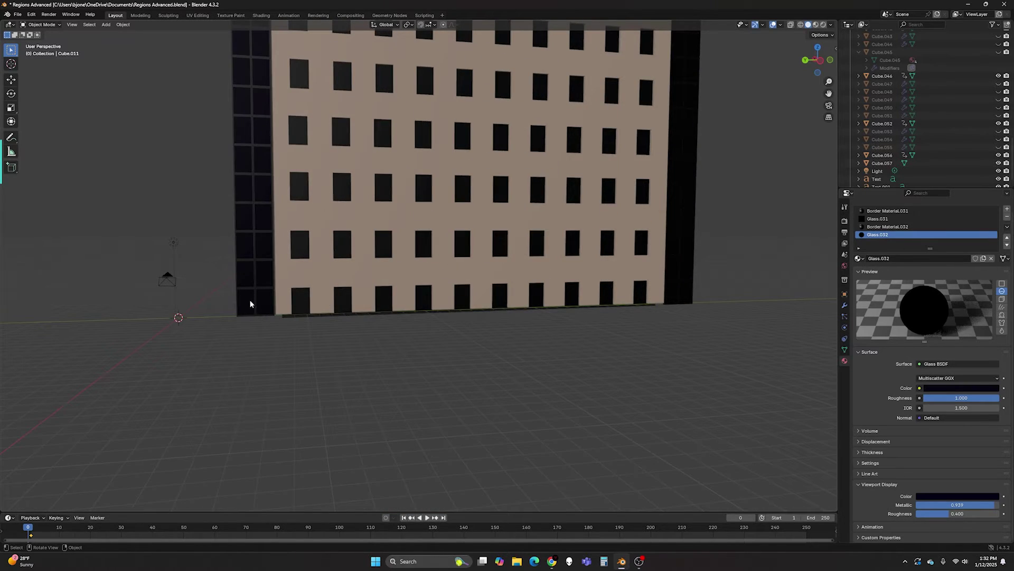
pyautogui.click(250, 303)
pyautogui.scroll(5, 943, 127)
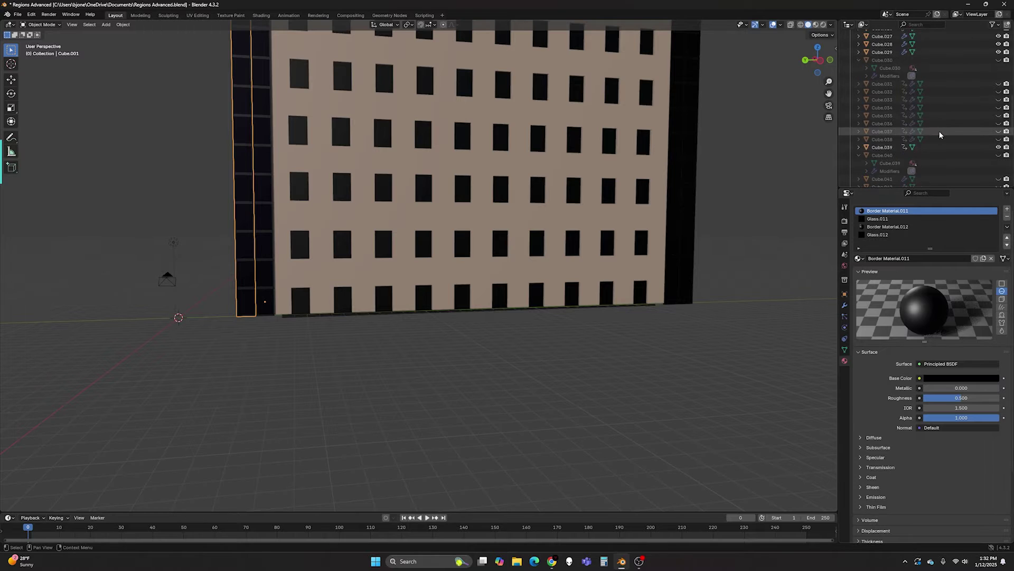
pyautogui.scroll(8, 940, 134)
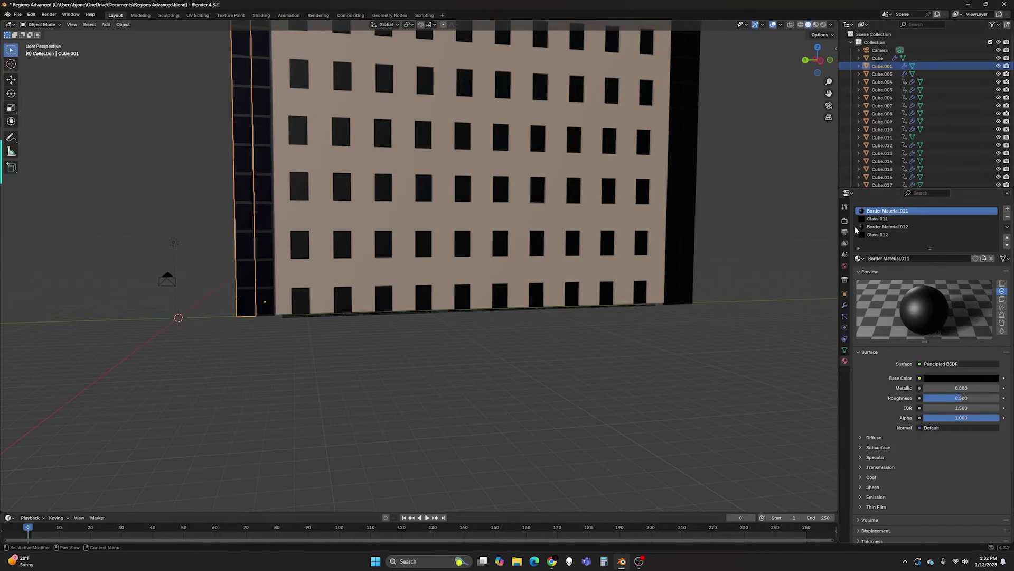
pyautogui.click(844, 307)
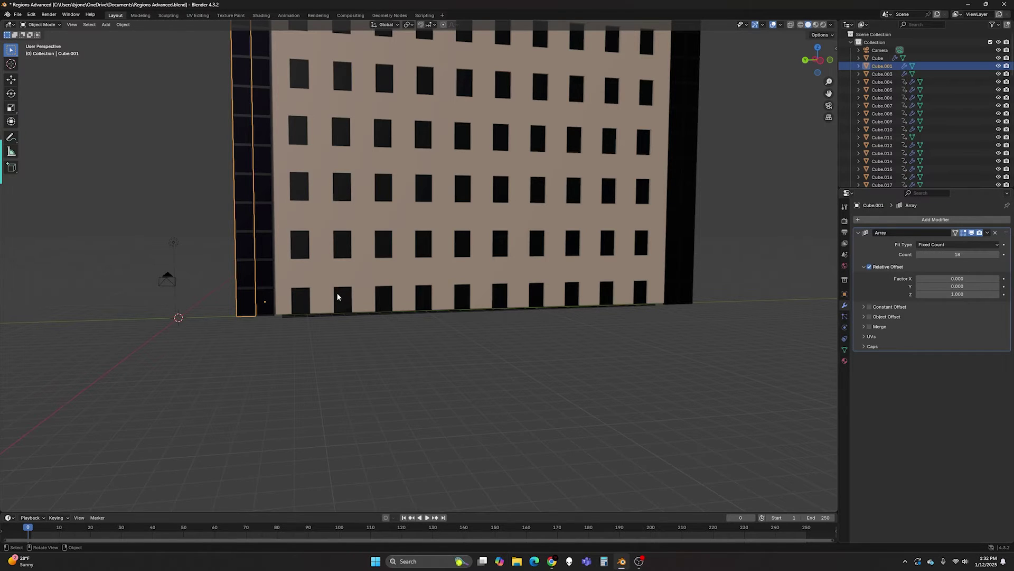
pyautogui.scroll(-5, 244, 296)
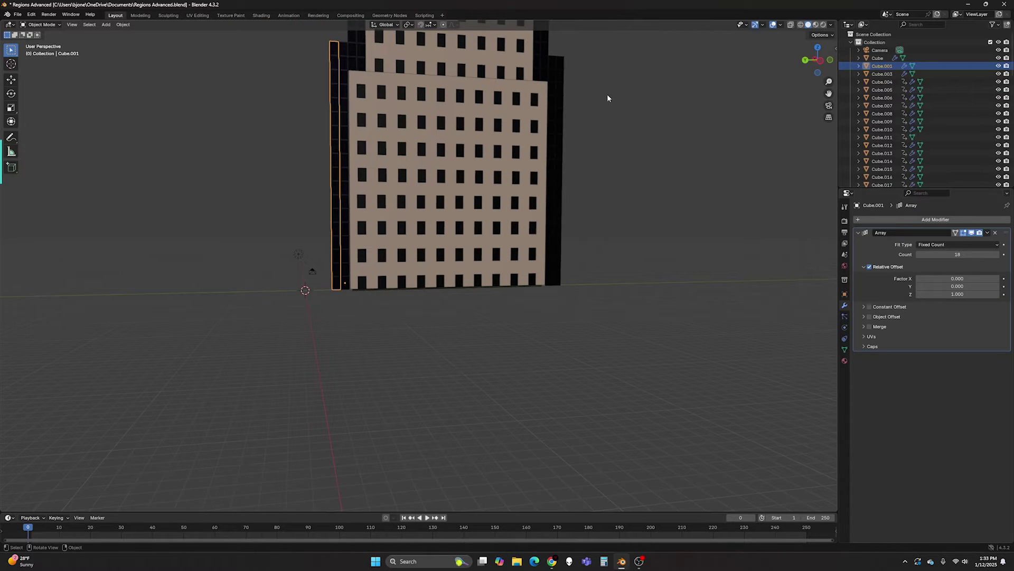
pyautogui.moveTo(608, 98); pyautogui.dragTo(595, 102, button='middle')
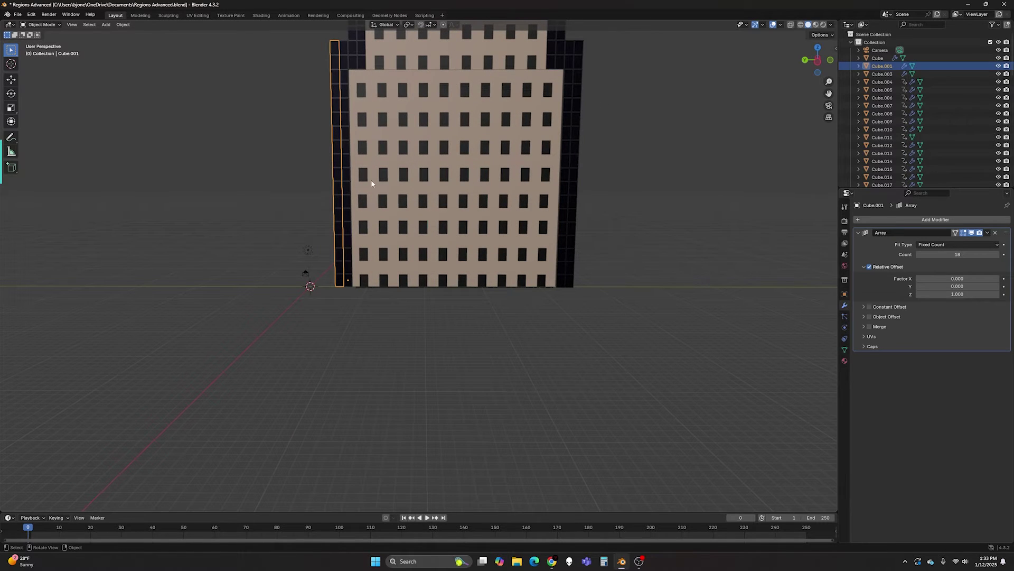
# - Select the second window column at the tower's base and examine its Array modifier settings and the scene's object list
pyautogui.click(345, 46)
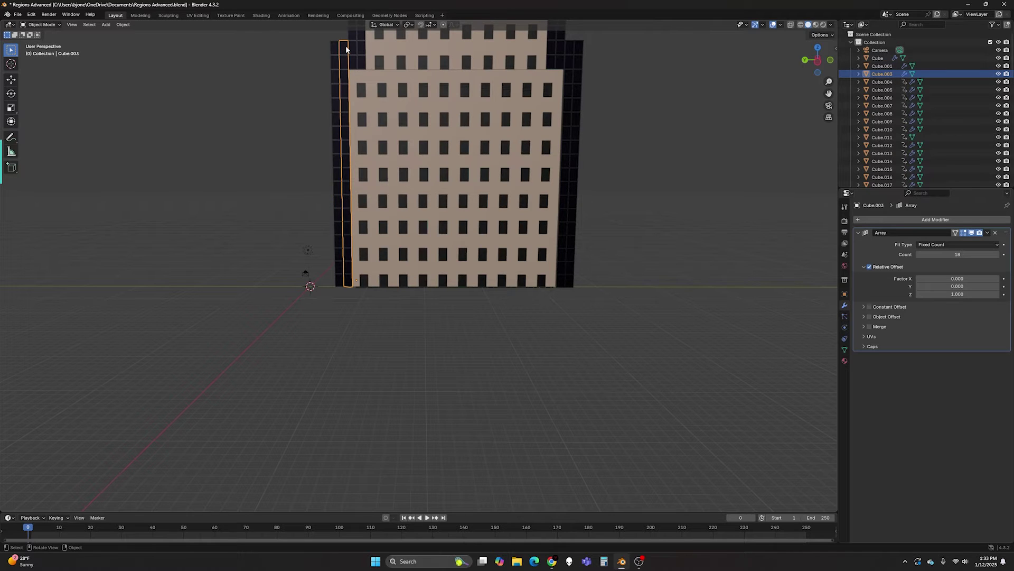
pyautogui.scroll(-5, 871, 141)
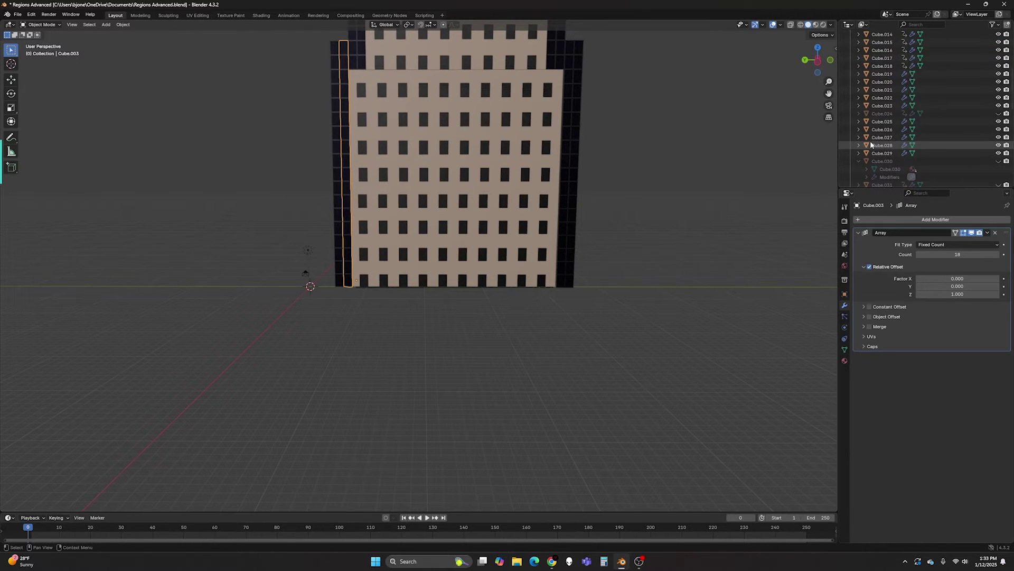
pyautogui.scroll(7, 870, 136)
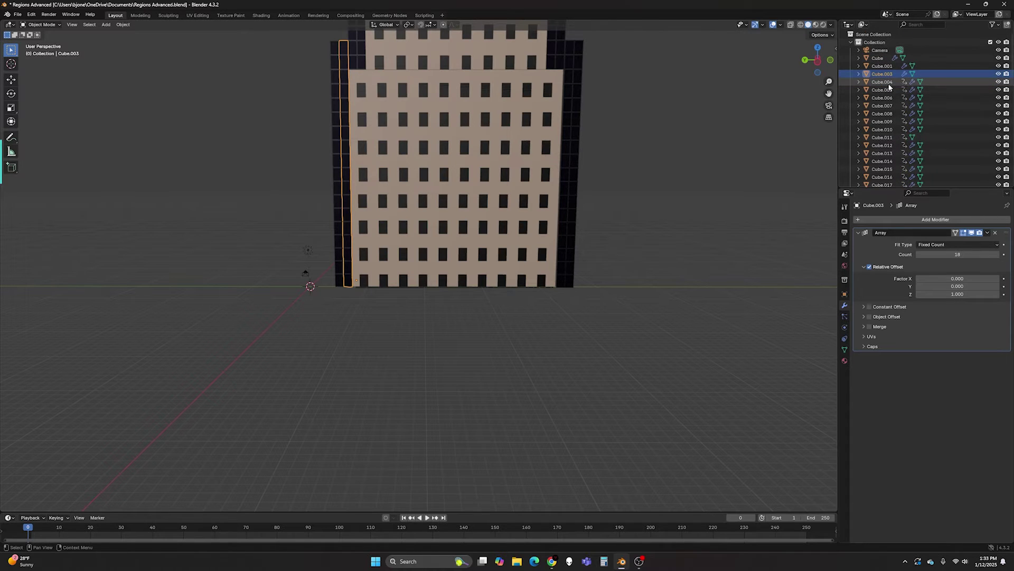
pyautogui.scroll(3, 309, 73)
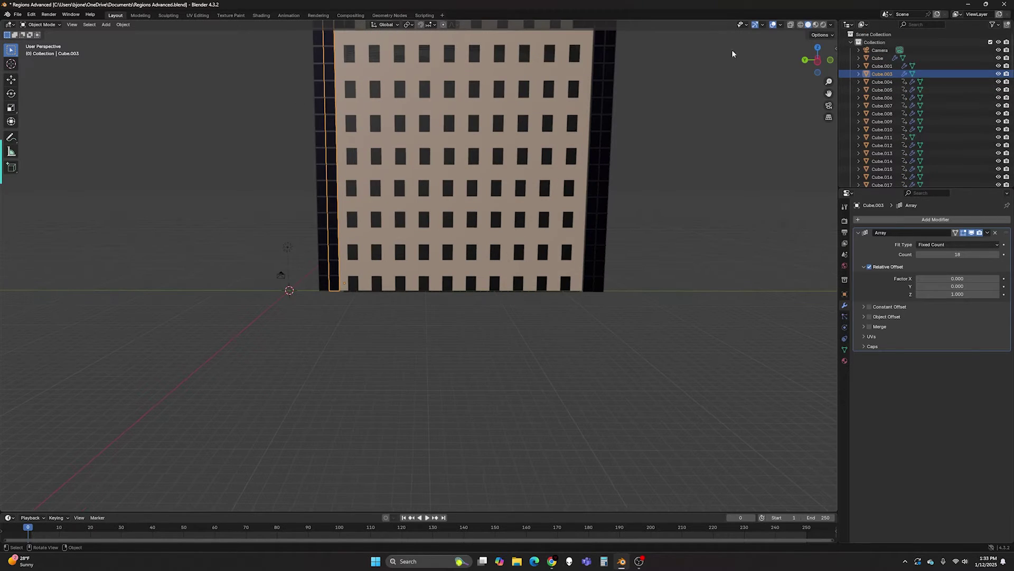
pyautogui.moveTo(829, 94); pyautogui.dragTo(828, 287)
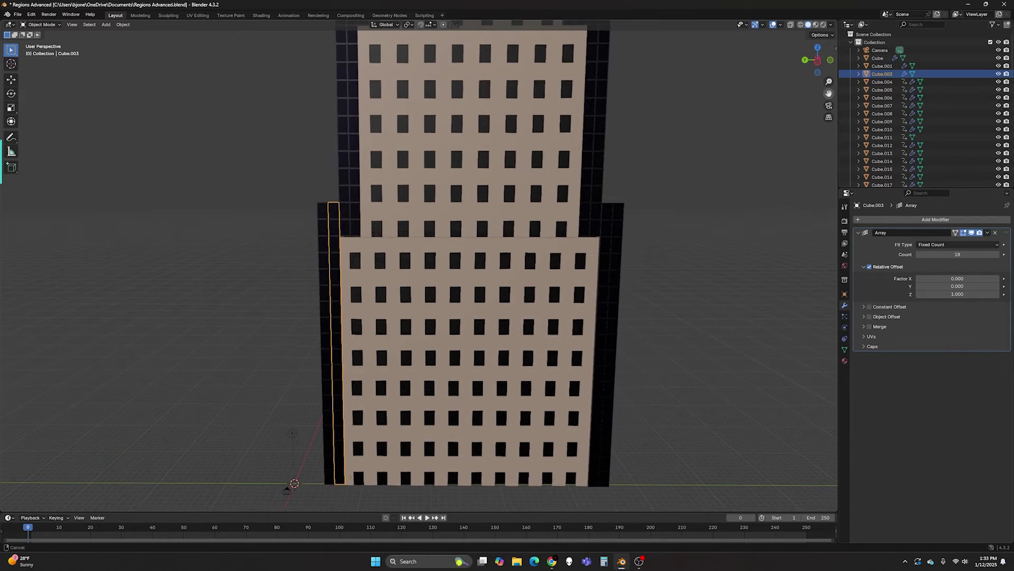
pyautogui.click(17, 15)
pyautogui.moveTo(17, 22)
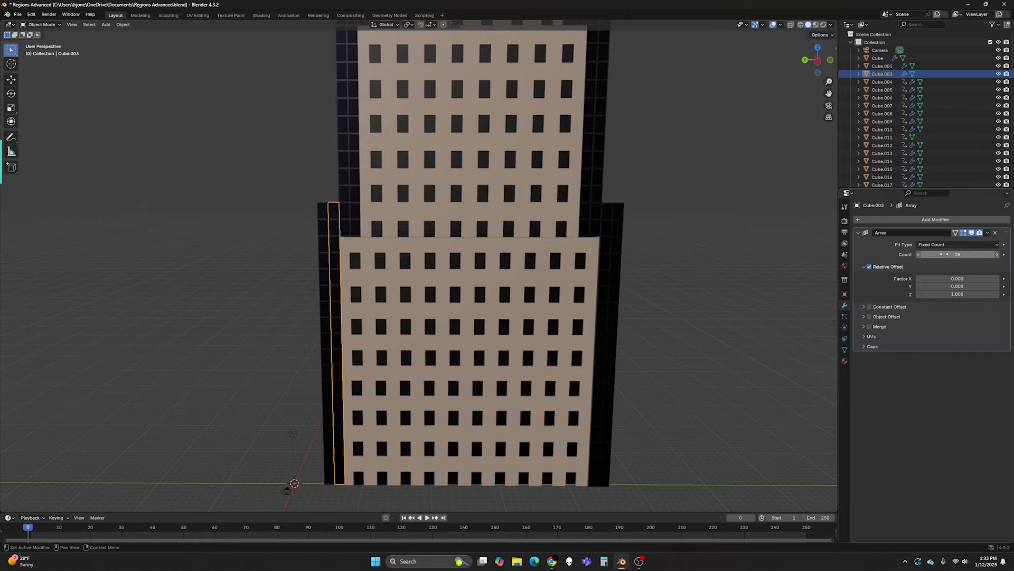
# - Enlarge the timeline to check it for keyframes, and shrink it back to a narrow strip
pyautogui.moveTo(442, 512); pyautogui.dragTo(422, 334)
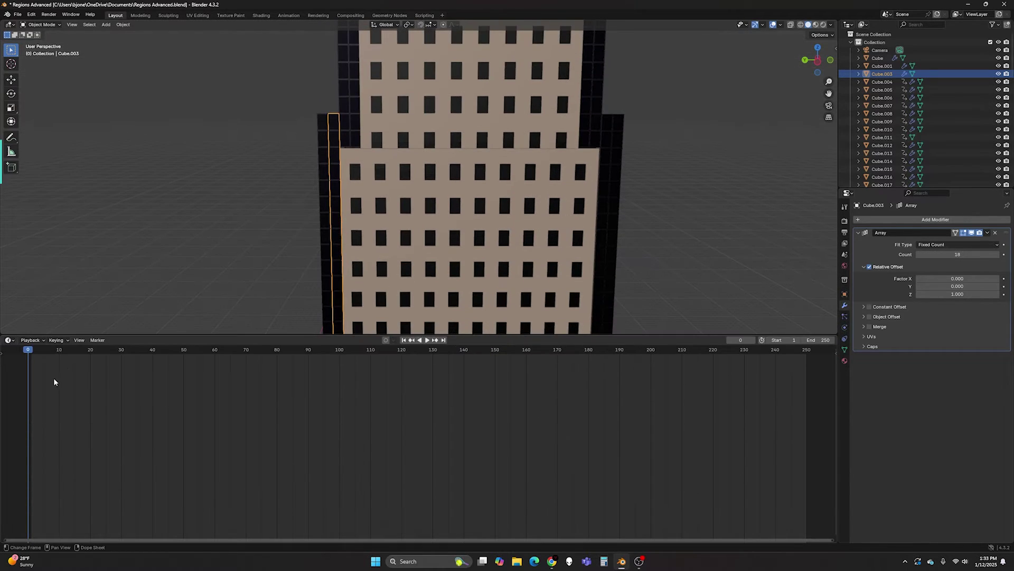
pyautogui.moveTo(498, 337); pyautogui.dragTo(499, 504)
pyautogui.moveTo(299, 282); pyautogui.dragTo(300, 275, button='middle')
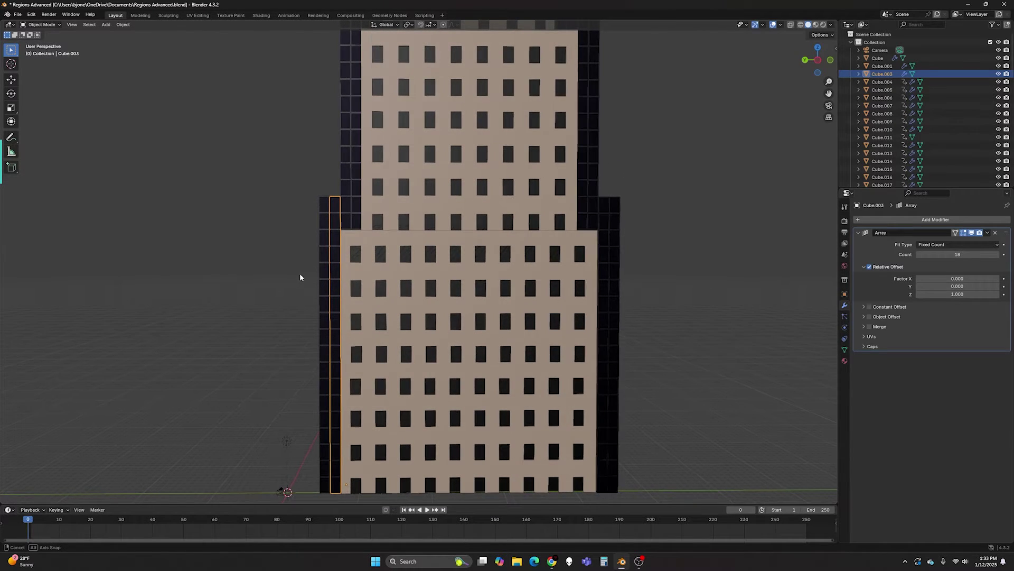
# - Clear the animation data from the Cube.004 object
pyautogui.click(858, 82)
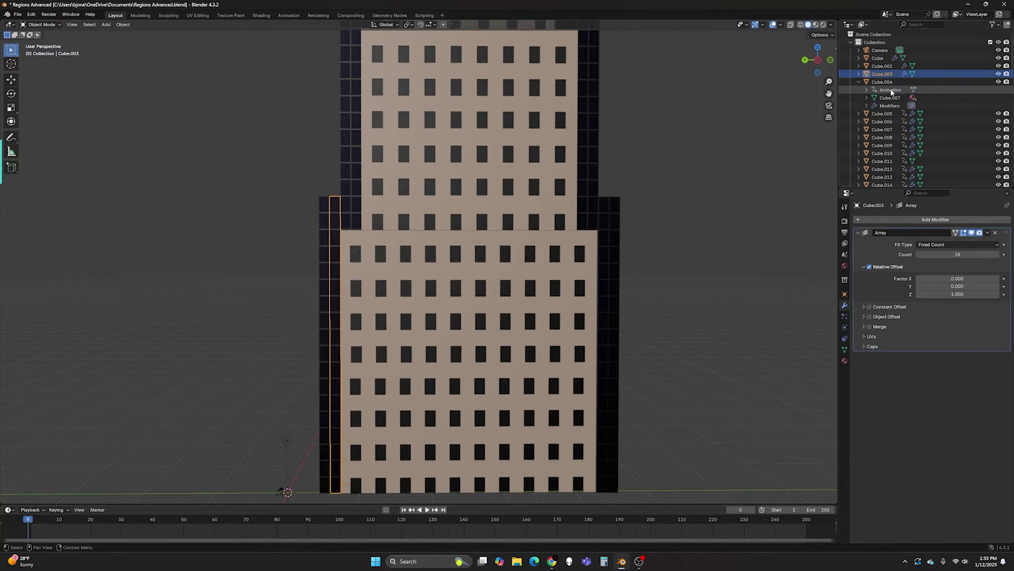
pyautogui.rightClick(890, 90)
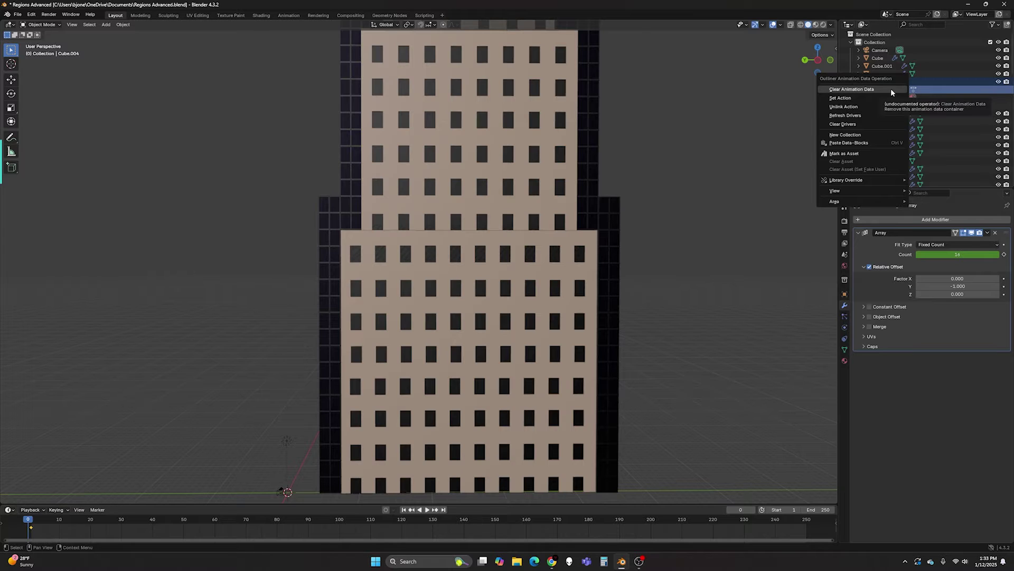
pyautogui.click(890, 90)
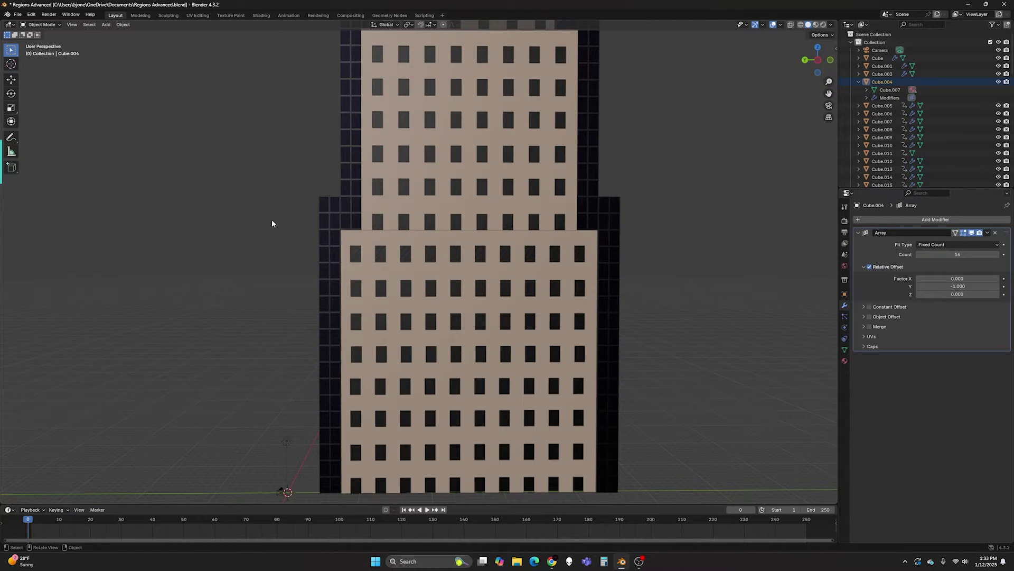
pyautogui.moveTo(453, 503); pyautogui.dragTo(478, 509)
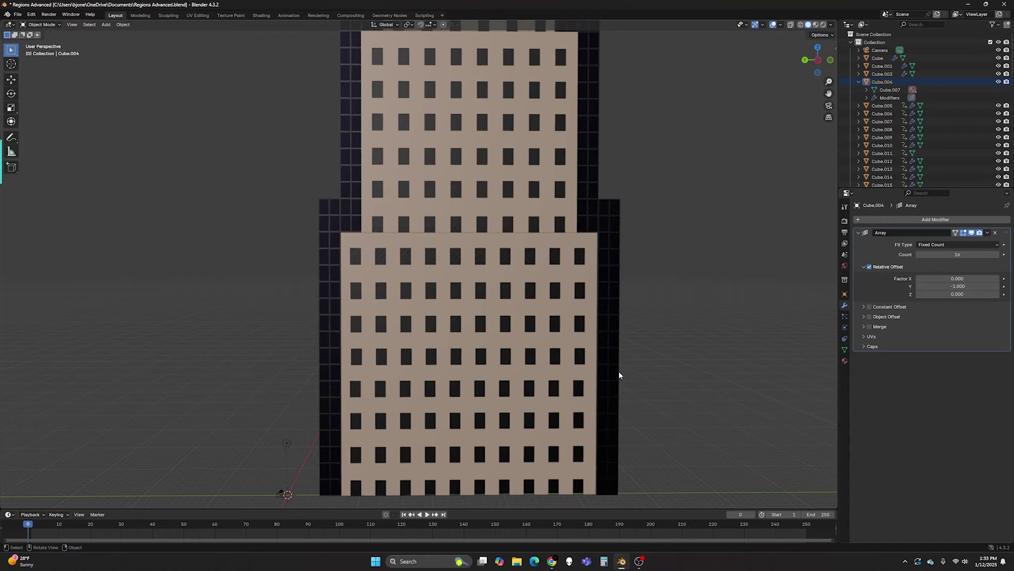
pyautogui.moveTo(619, 371); pyautogui.dragTo(625, 361, button='middle')
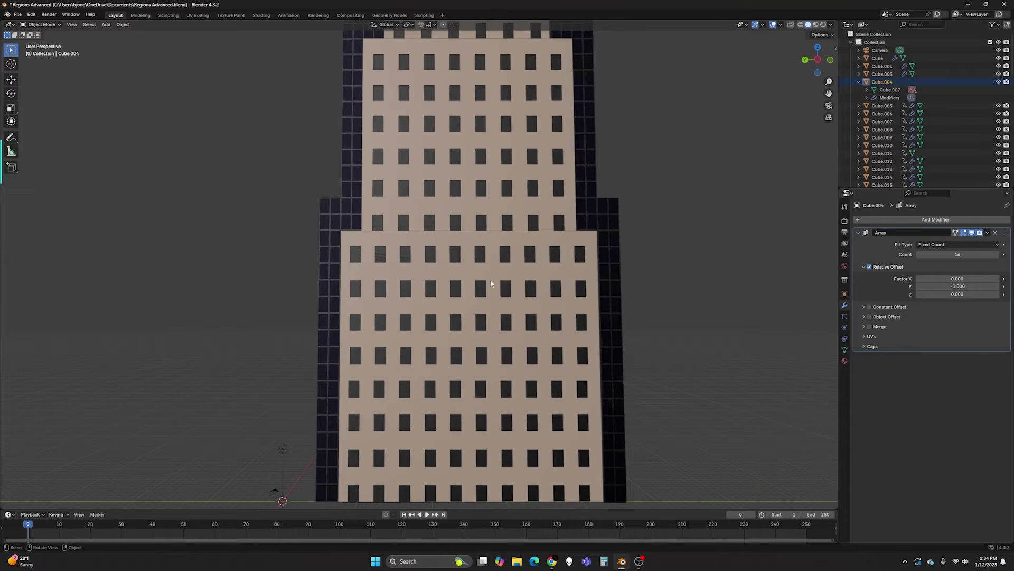
# - Select window columns in the second and third tiers, and examine their Array modifiers and stepped depth from front and side
pyautogui.click(350, 226)
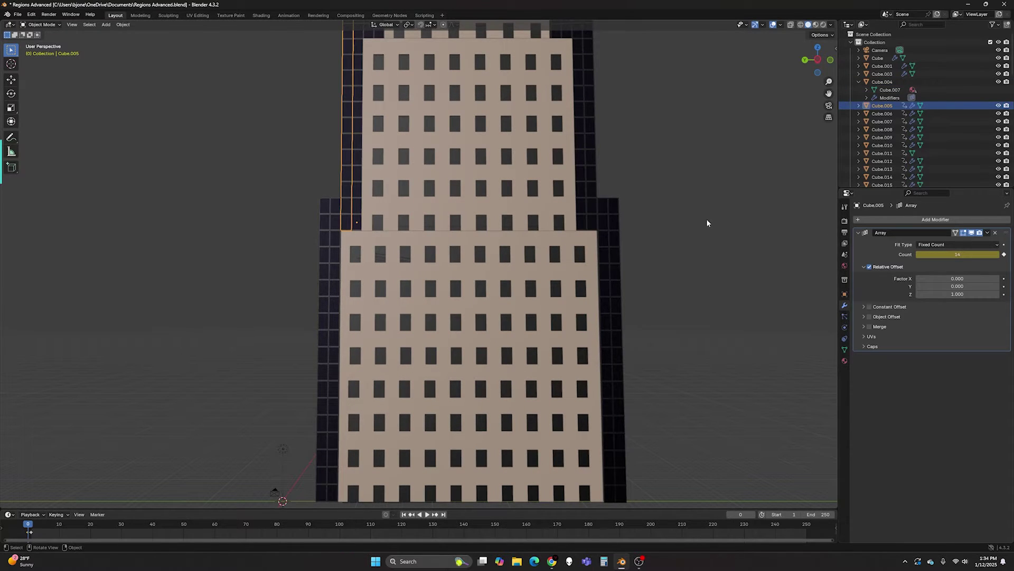
pyautogui.keyDown('shift'); pyautogui.moveTo(708, 222); pyautogui.dragTo(709, 444, button='middle'); pyautogui.keyUp('shift')
pyautogui.click(371, 257)
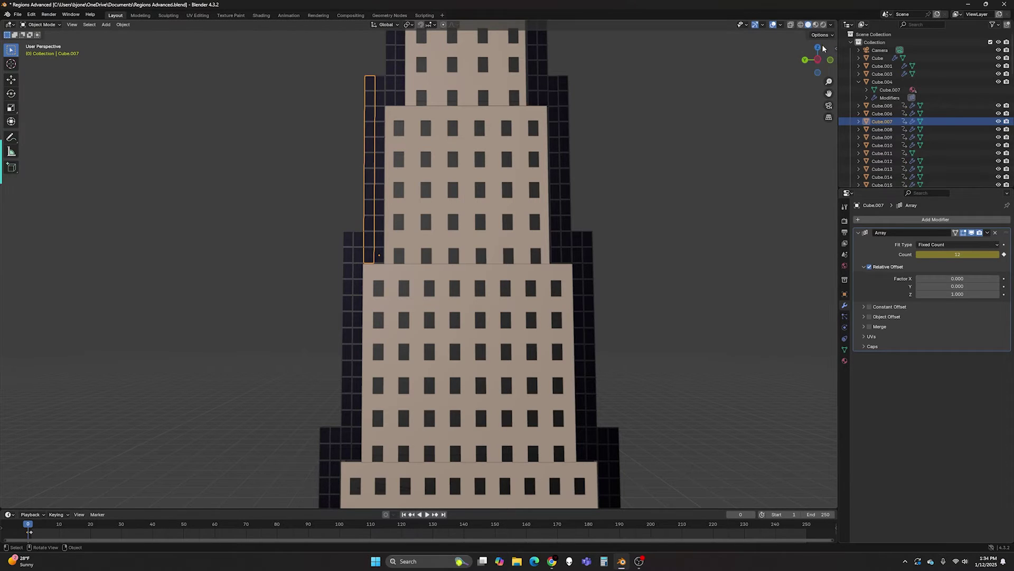
pyautogui.moveTo(696, 341); pyautogui.dragTo(779, 344, button='middle')
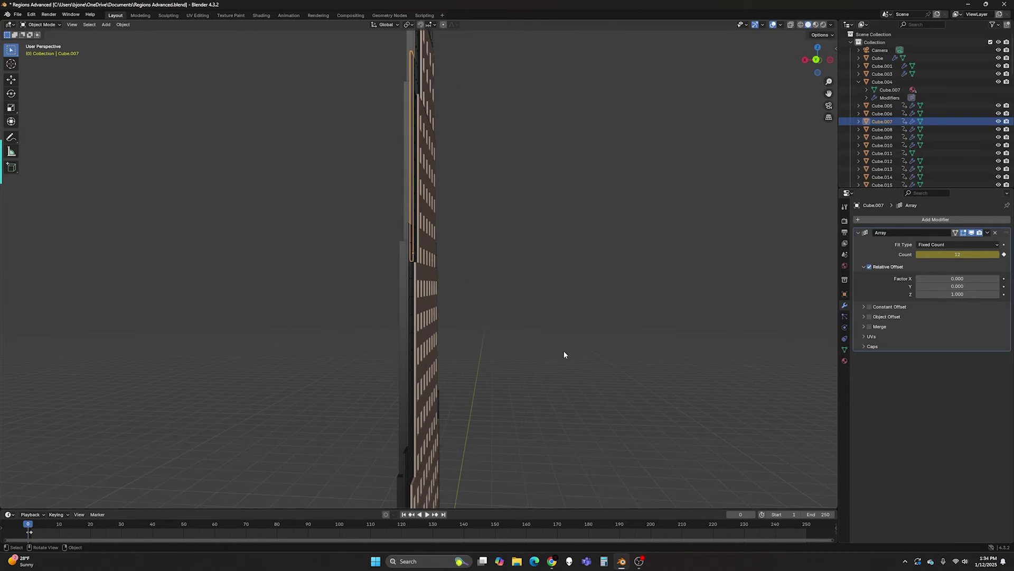
pyautogui.moveTo(564, 354)
pyautogui.mouseDown(button='middle')
pyautogui.moveTo(534, 354)
pyautogui.moveTo(545, 354)
pyautogui.mouseUp(button='middle')
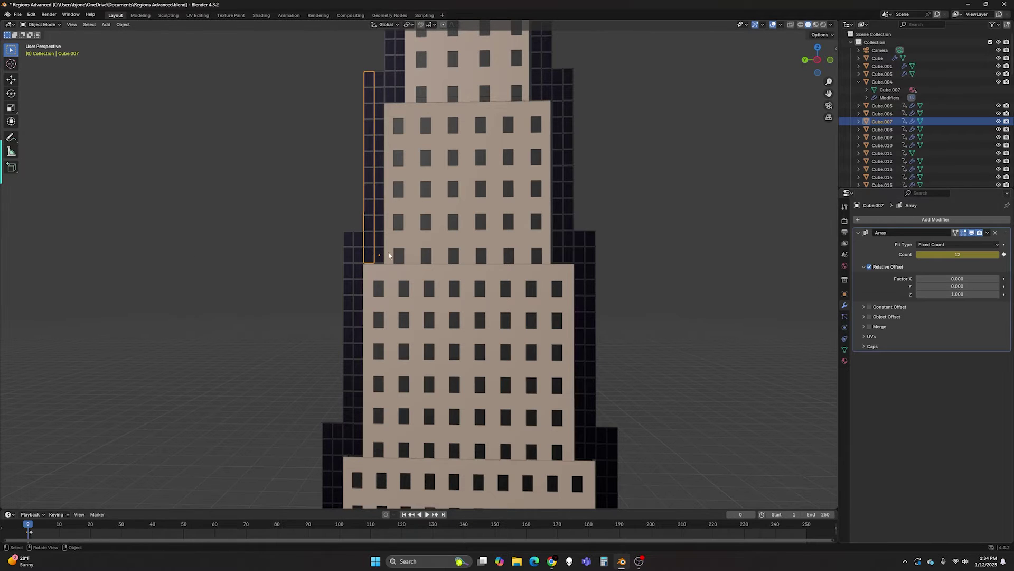
pyautogui.moveTo(653, 262); pyautogui.dragTo(625, 255, button='middle')
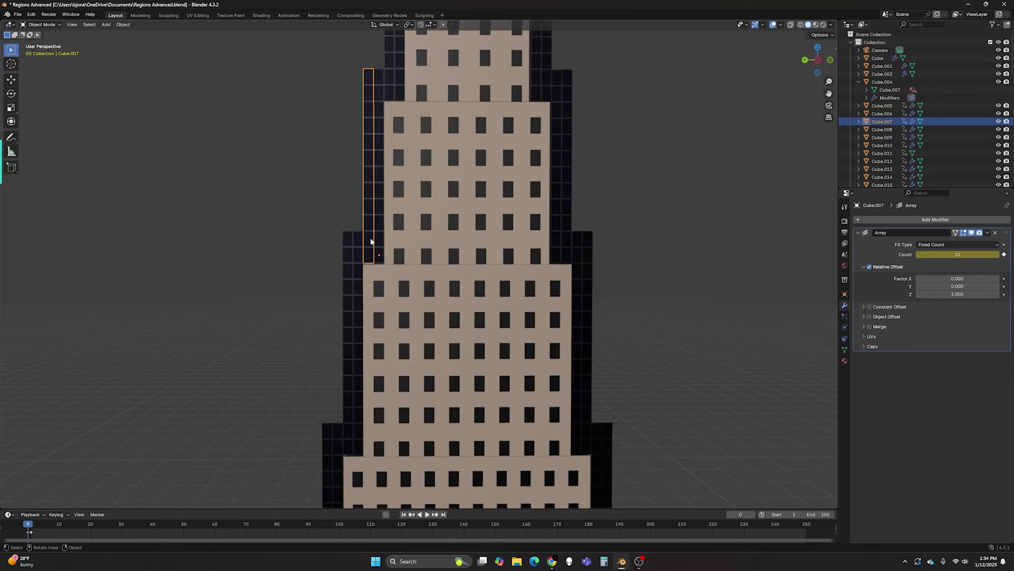
# - Select the window columns and horizontal window row below the tower's crown, comparing their Array counts and offset directions
pyautogui.moveTo(829, 93); pyautogui.dragTo(838, 301)
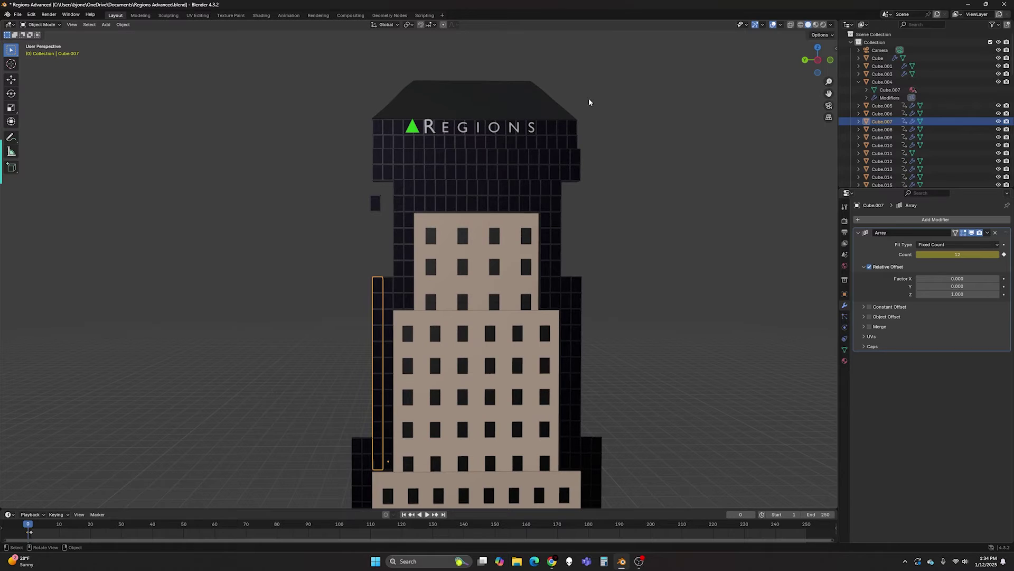
pyautogui.click(398, 228)
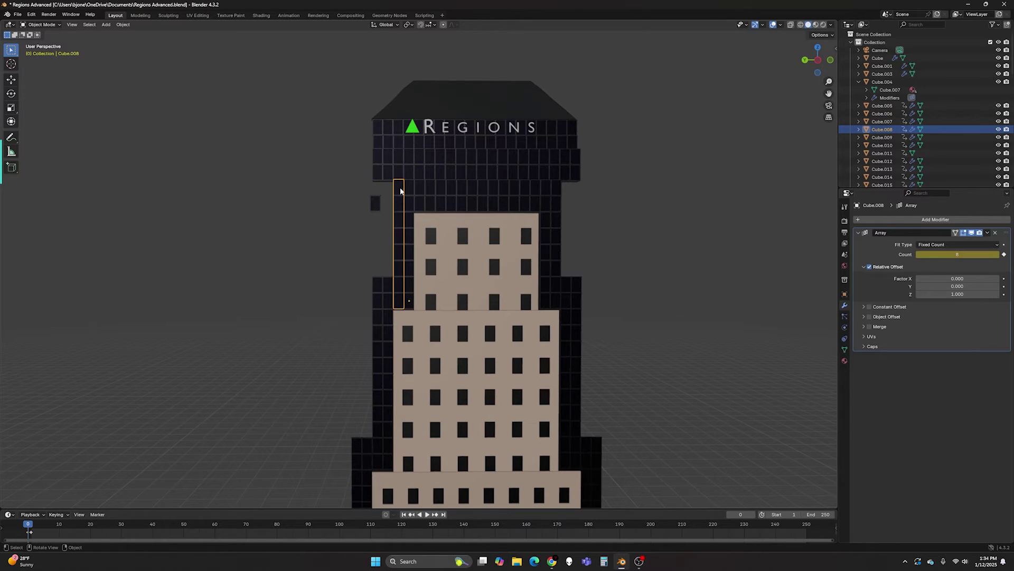
pyautogui.click(410, 306)
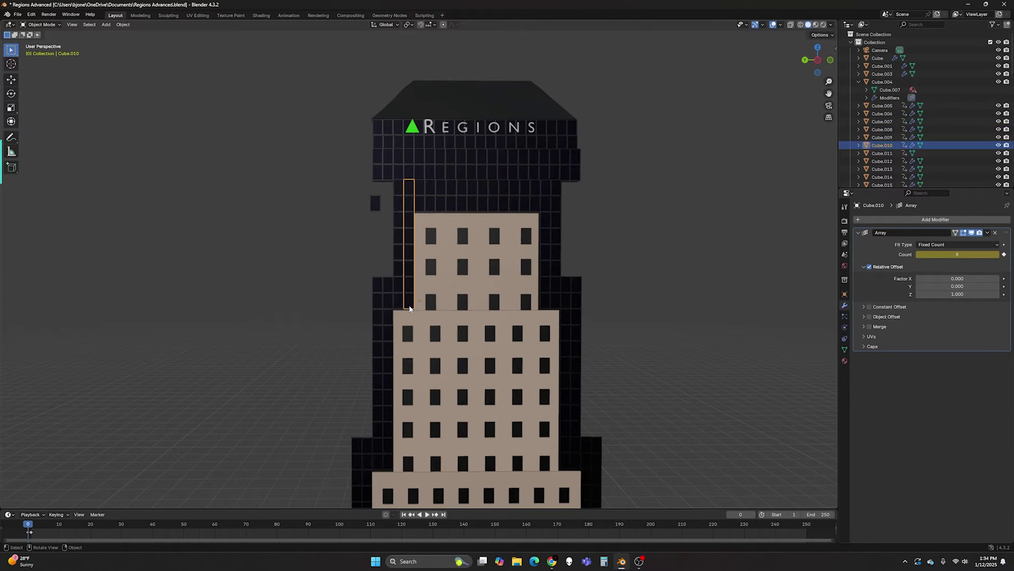
pyautogui.click(417, 188)
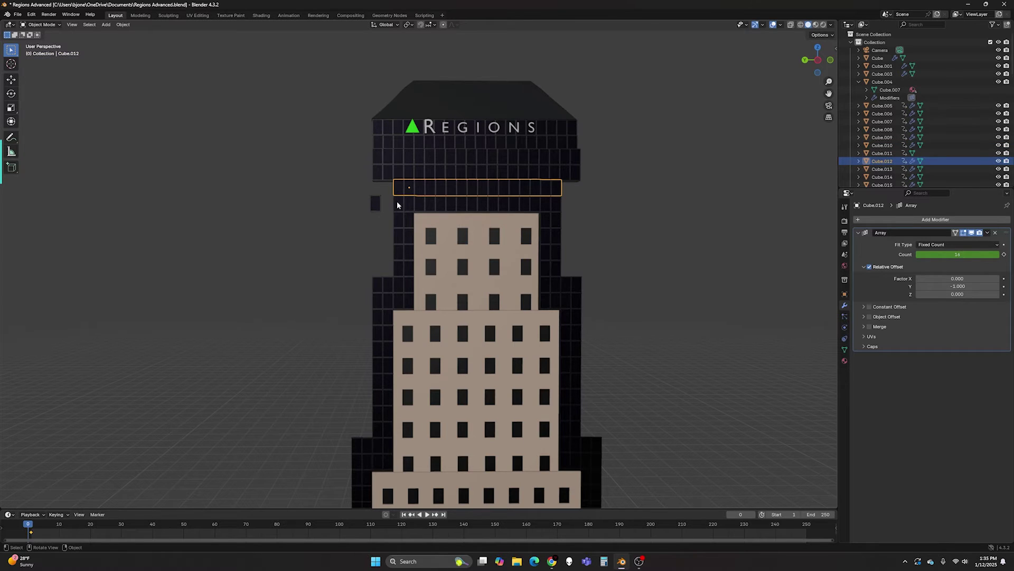
pyautogui.click(397, 199)
pyautogui.click(405, 188)
pyautogui.click(408, 201)
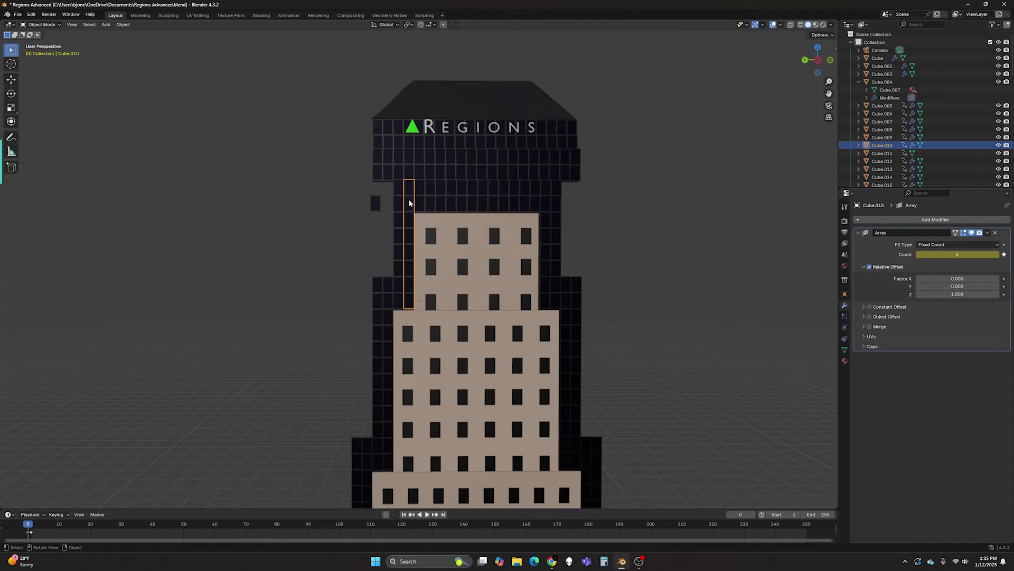
pyautogui.click(409, 188)
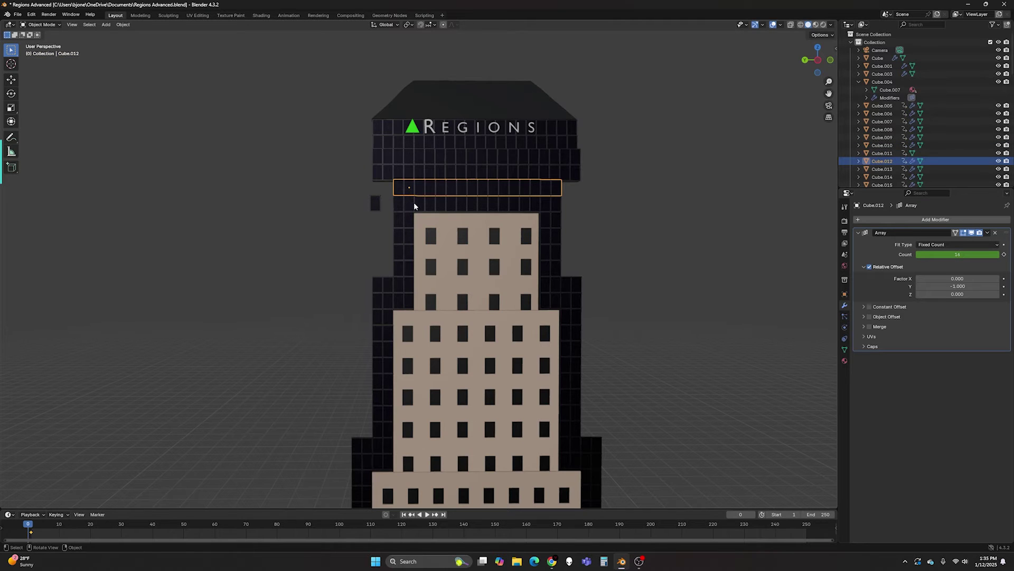
pyautogui.click(415, 201)
pyautogui.click(420, 191)
pyautogui.moveTo(571, 198)
pyautogui.mouseDown(button='middle')
pyautogui.moveTo(555, 204)
pyautogui.moveTo(570, 200)
pyautogui.mouseUp(button='middle')
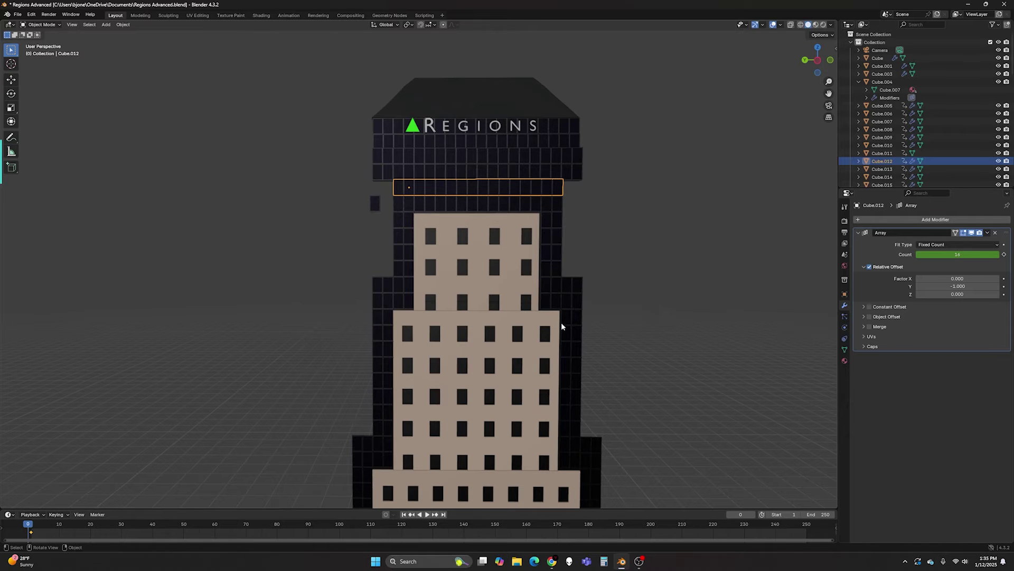
# - Select the beige wall block at the tower's base and examine its Boolean Difference modifiers against the window openings
pyautogui.moveTo(629, 434); pyautogui.dragTo(648, 417, button='middle')
pyautogui.moveTo(828, 93); pyautogui.dragTo(839, 1)
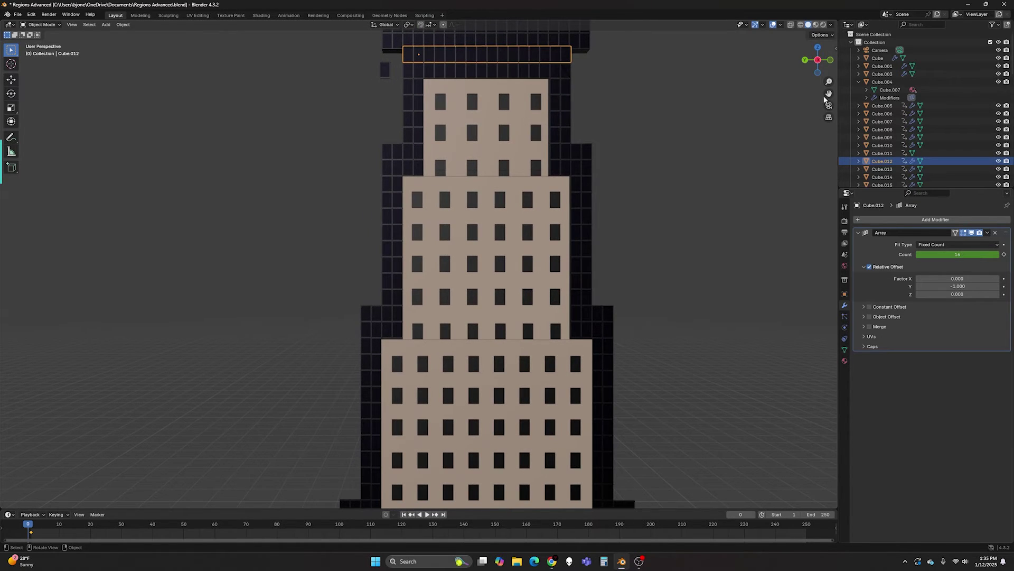
pyautogui.moveTo(828, 95); pyautogui.dragTo(821, 37)
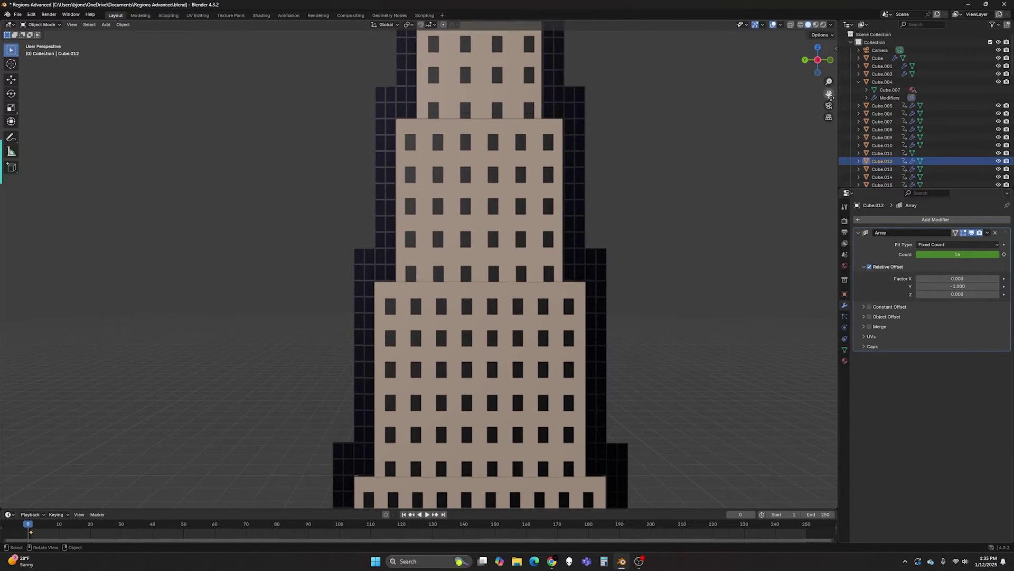
pyautogui.moveTo(829, 94); pyautogui.dragTo(816, 0)
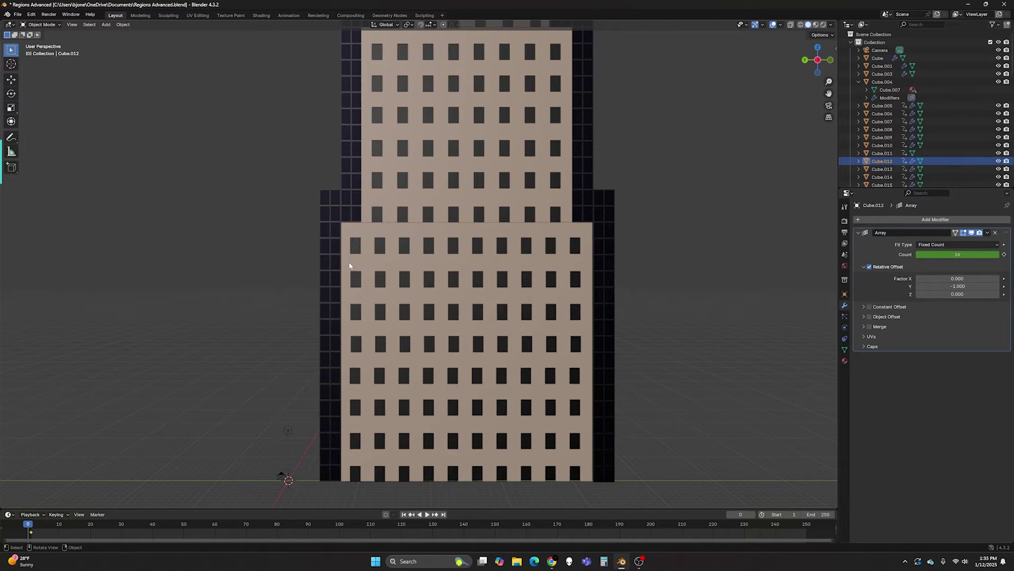
pyautogui.click(355, 238)
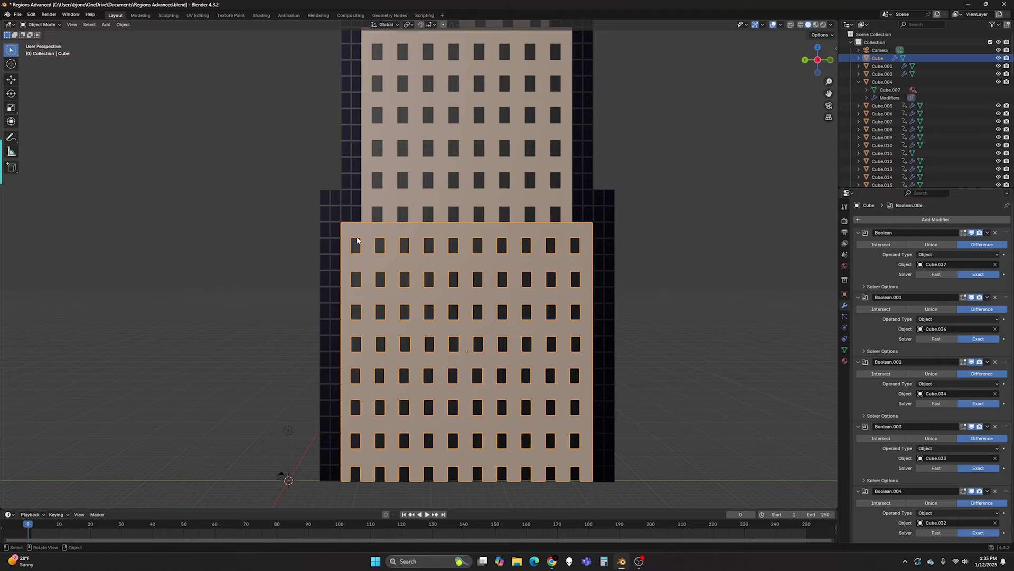
pyautogui.click(106, 24)
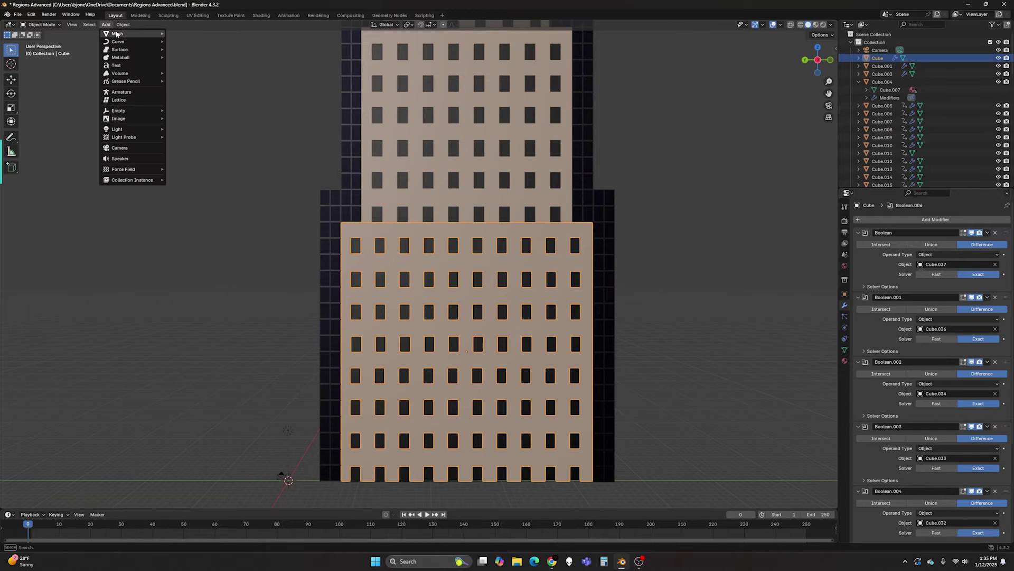
pyautogui.rightClick(156, 252)
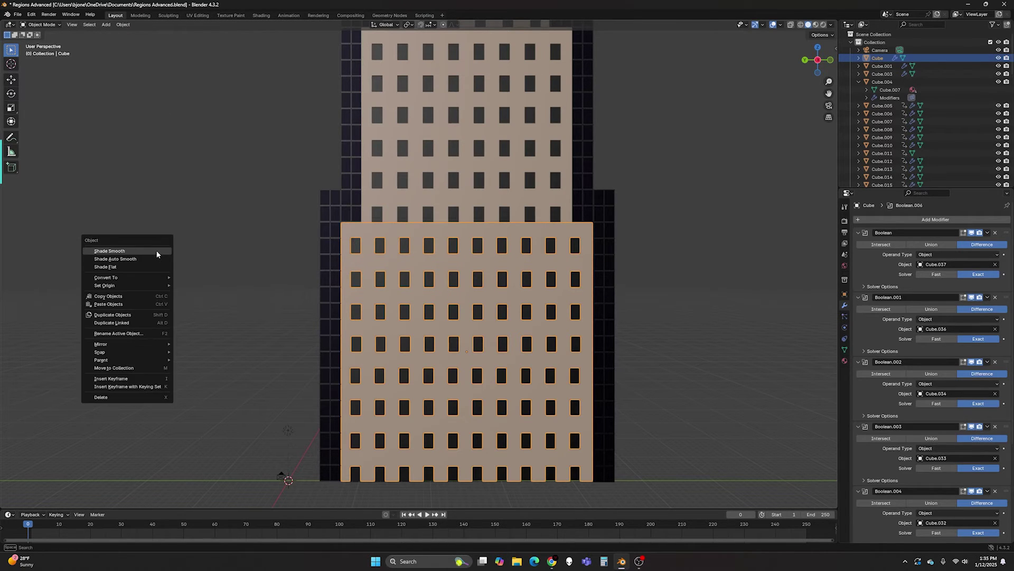
pyautogui.click(259, 249)
pyautogui.moveTo(273, 275); pyautogui.dragTo(463, 281, button='middle')
pyautogui.click(463, 281)
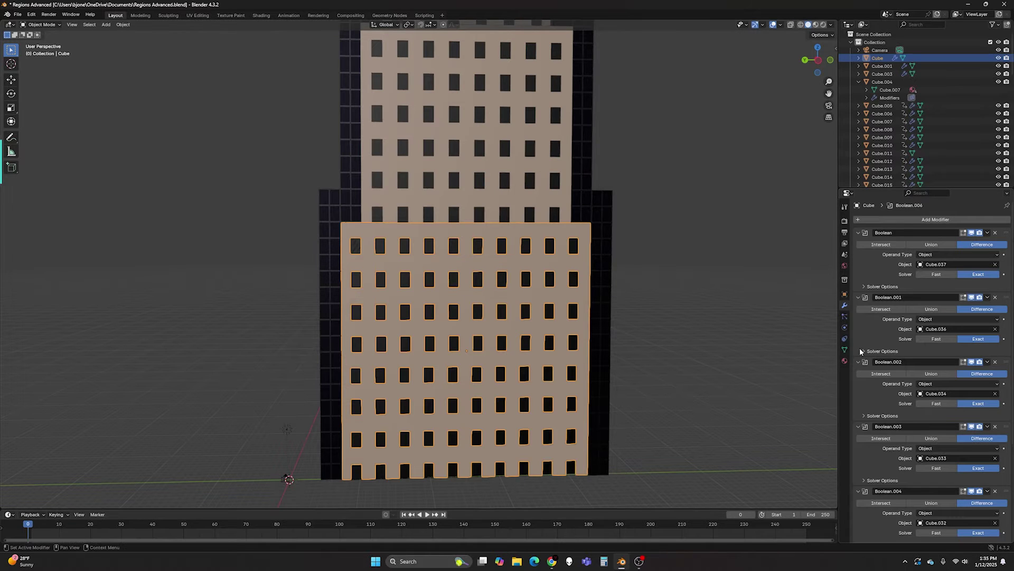
# - Review the preview and surface settings of the wall block's Rough material
pyautogui.click(845, 361)
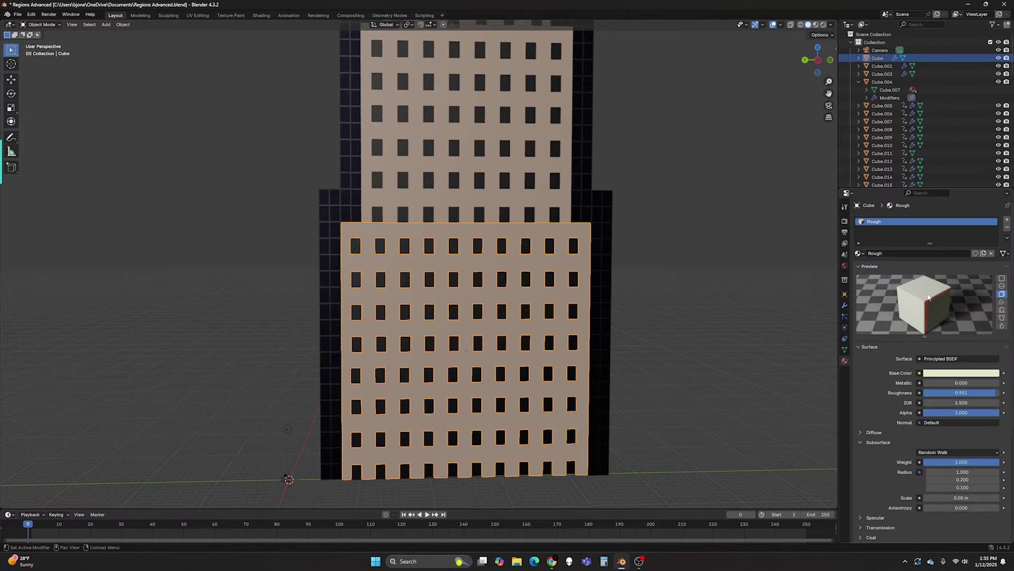
pyautogui.scroll(-7, 926, 474)
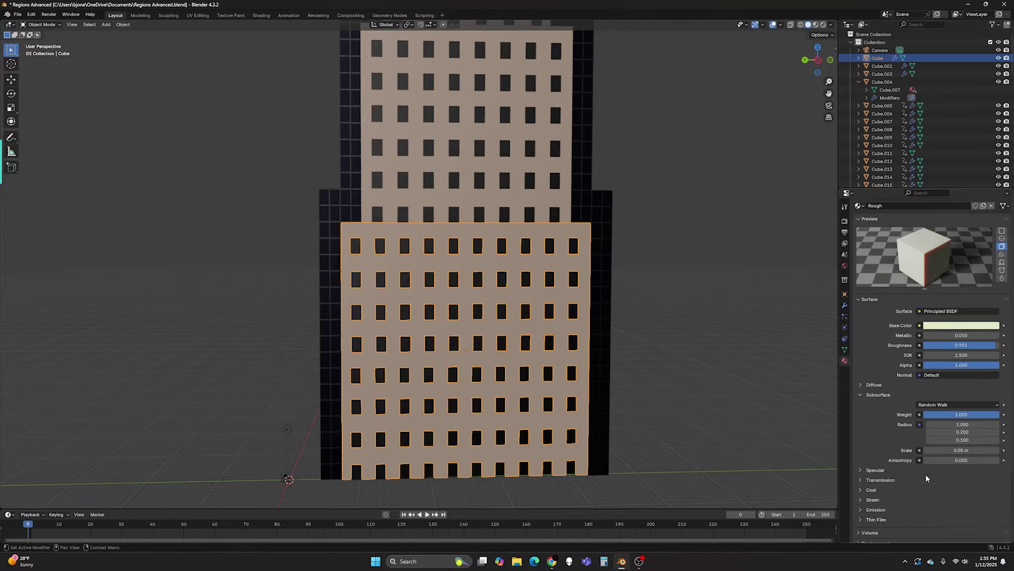
pyautogui.scroll(7, 893, 306)
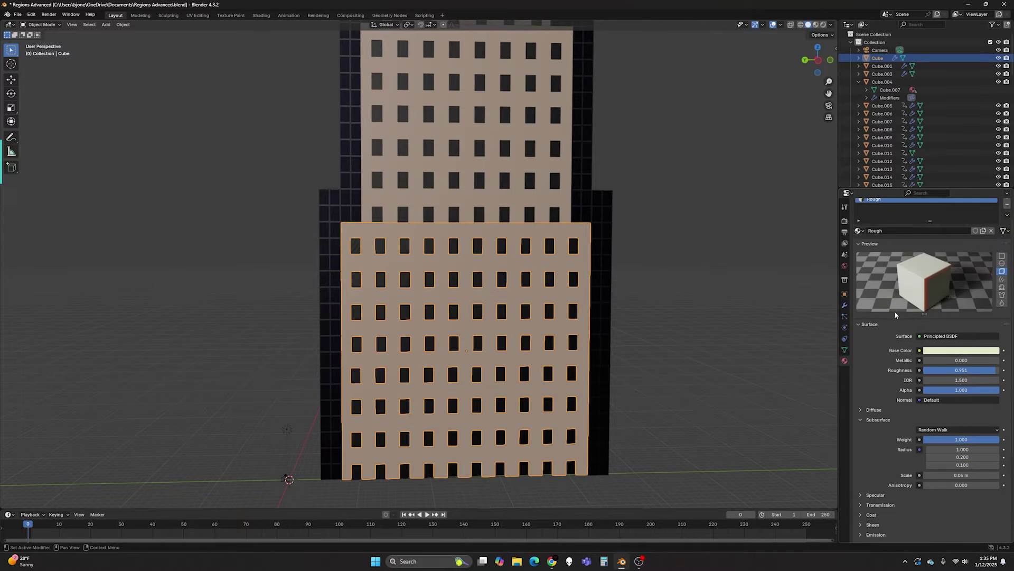
# - Switch to the Regions Tower page in Chrome, examine the full-height tower photo, and return to Blender
pyautogui.click(551, 561)
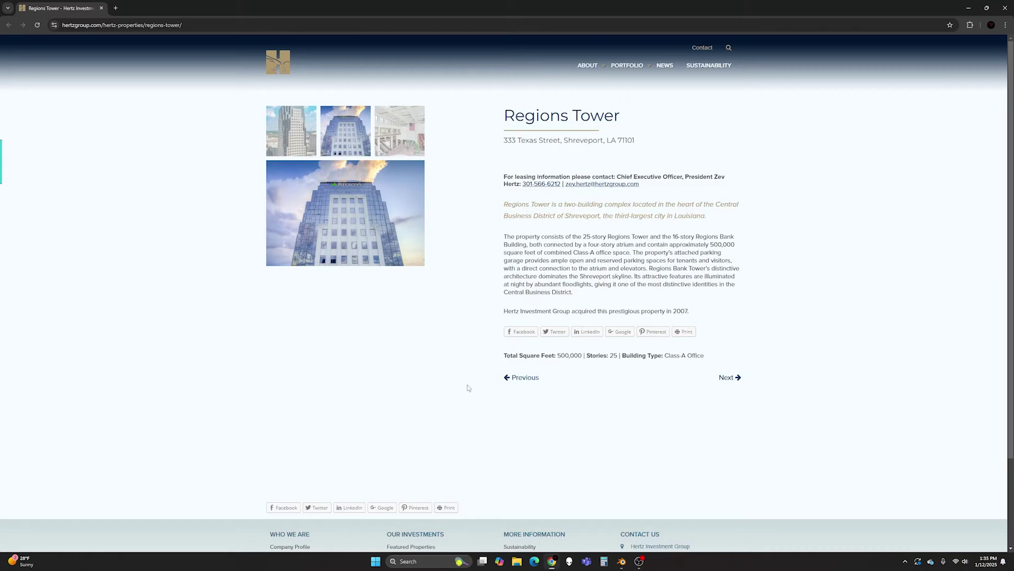
pyautogui.click(284, 214)
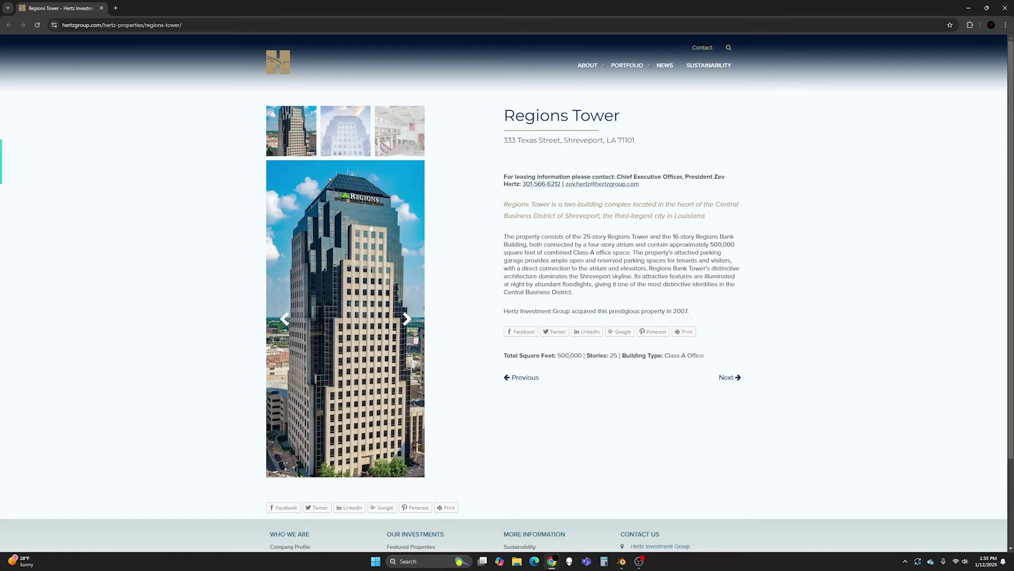
pyautogui.click(624, 562)
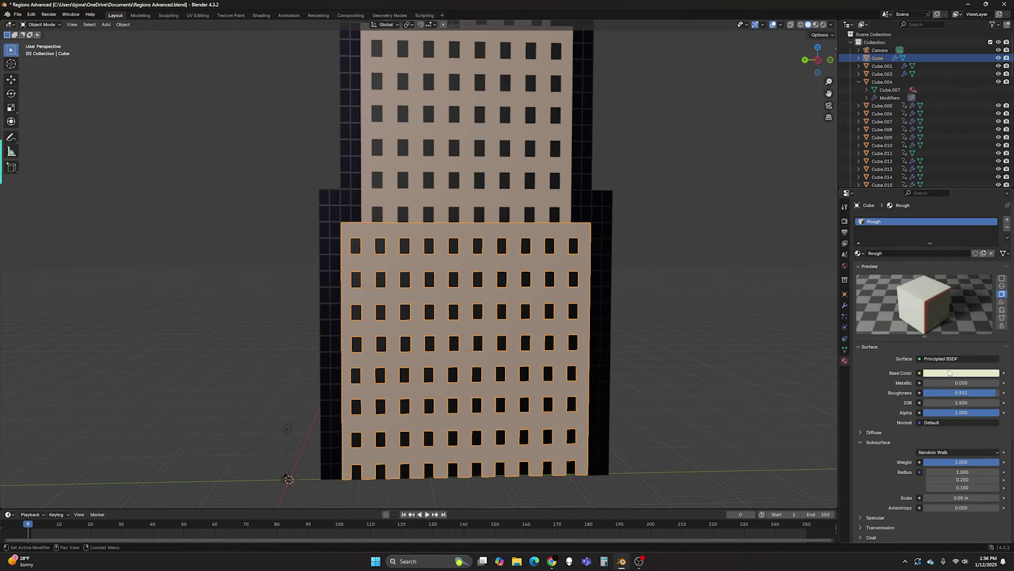
# - Review the rest of the Rough material's settings, including its viewport display colour and roughness
pyautogui.scroll(-3, 923, 473)
pyautogui.scroll(-4, 924, 474)
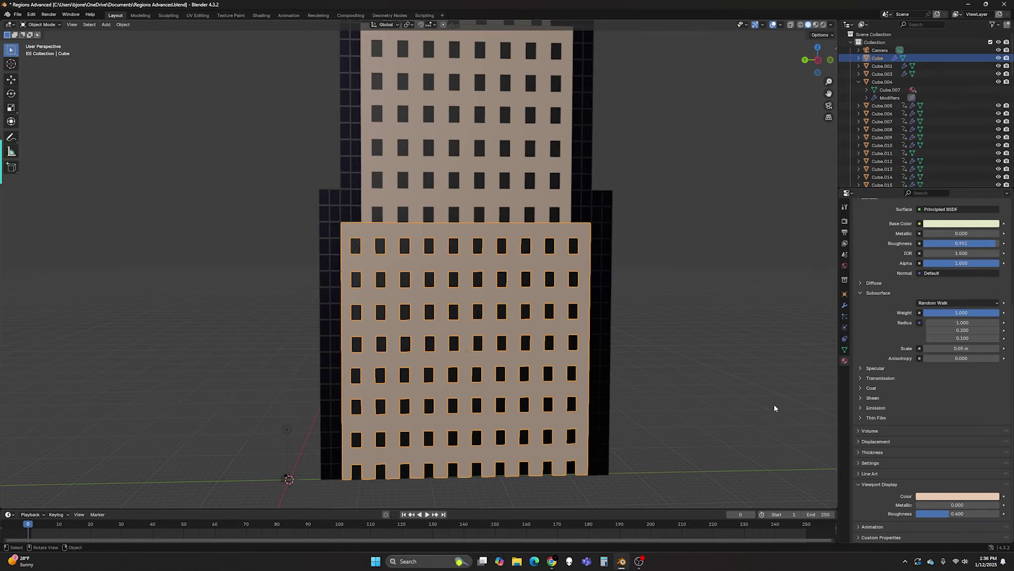
pyautogui.press('s')
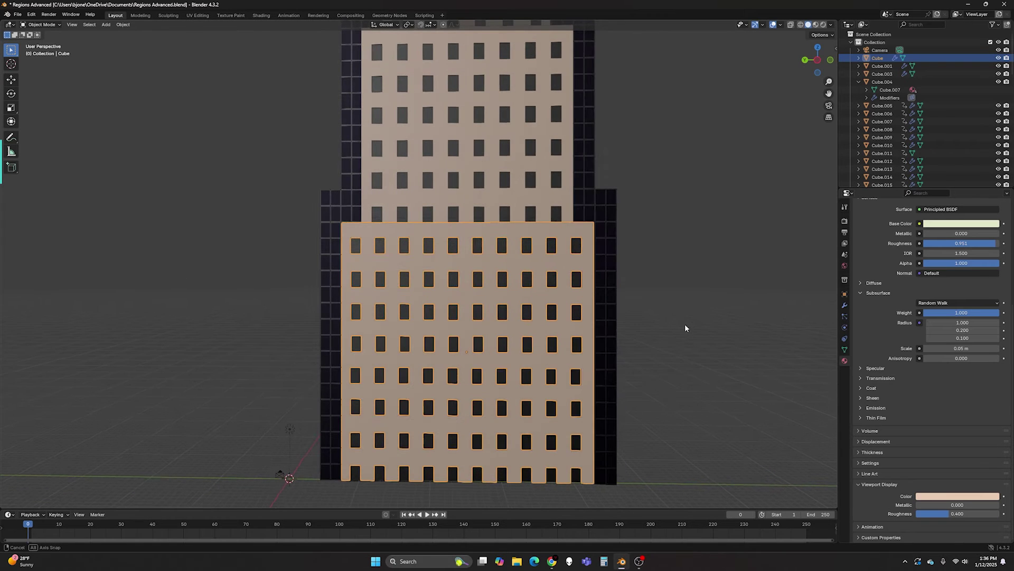
pyautogui.click(688, 325)
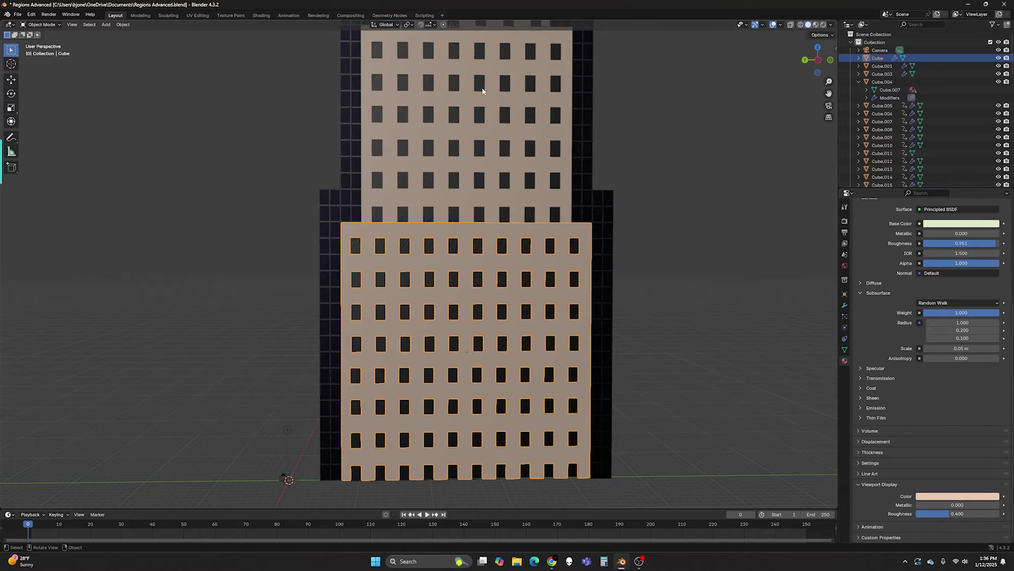
# - Select the beige wall block at the tower's base and examine its window openings against the upper tiers and crown
pyautogui.moveTo(829, 93); pyautogui.dragTo(722, 154)
pyautogui.click(356, 226)
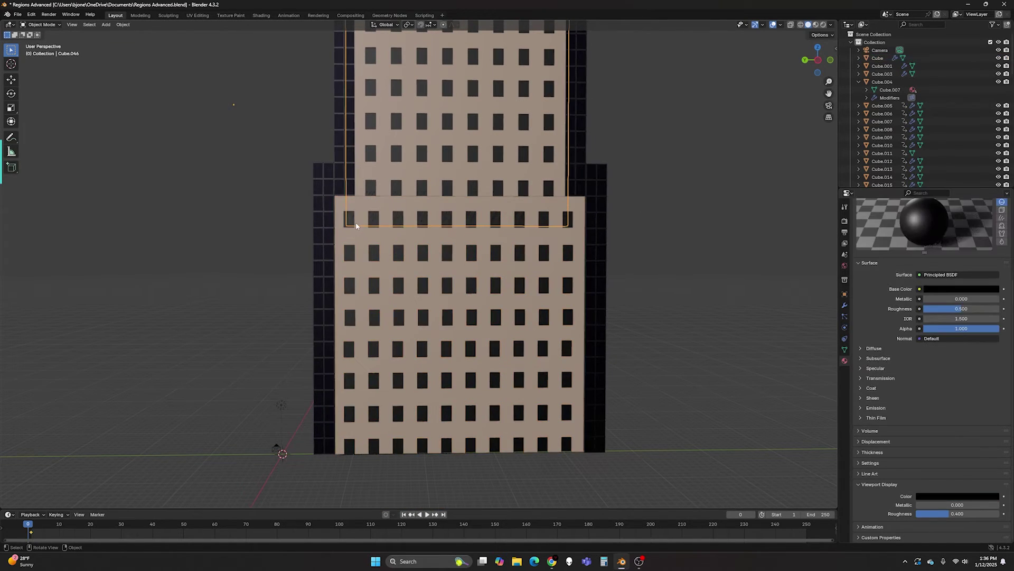
pyautogui.click(344, 226)
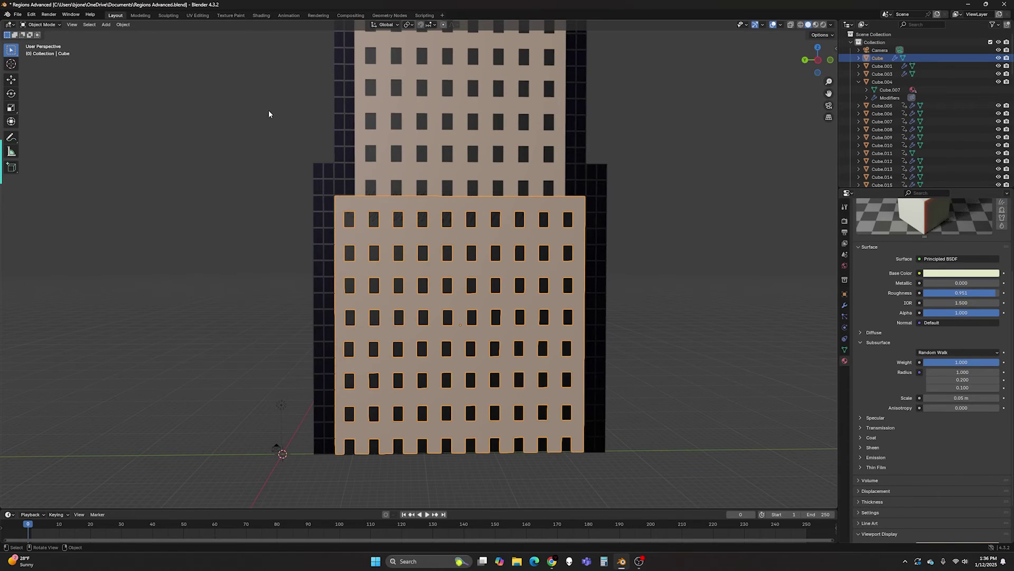
pyautogui.moveTo(268, 114)
pyautogui.mouseDown(button='middle')
pyautogui.moveTo(261, 163)
pyautogui.moveTo(279, 125)
pyautogui.moveTo(268, 107)
pyautogui.moveTo(275, 110)
pyautogui.mouseUp(button='middle')
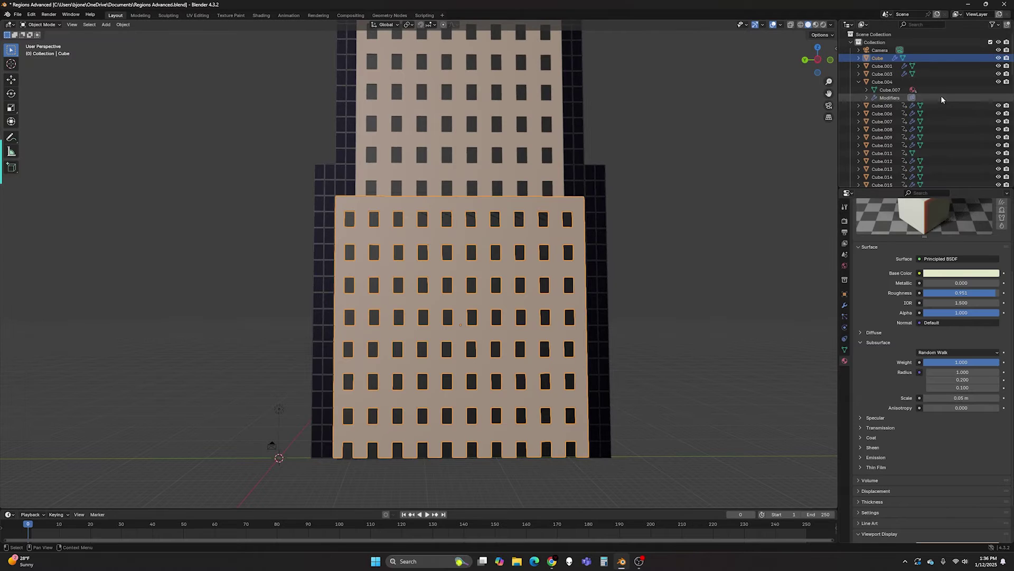
pyautogui.moveTo(828, 94); pyautogui.dragTo(877, 505)
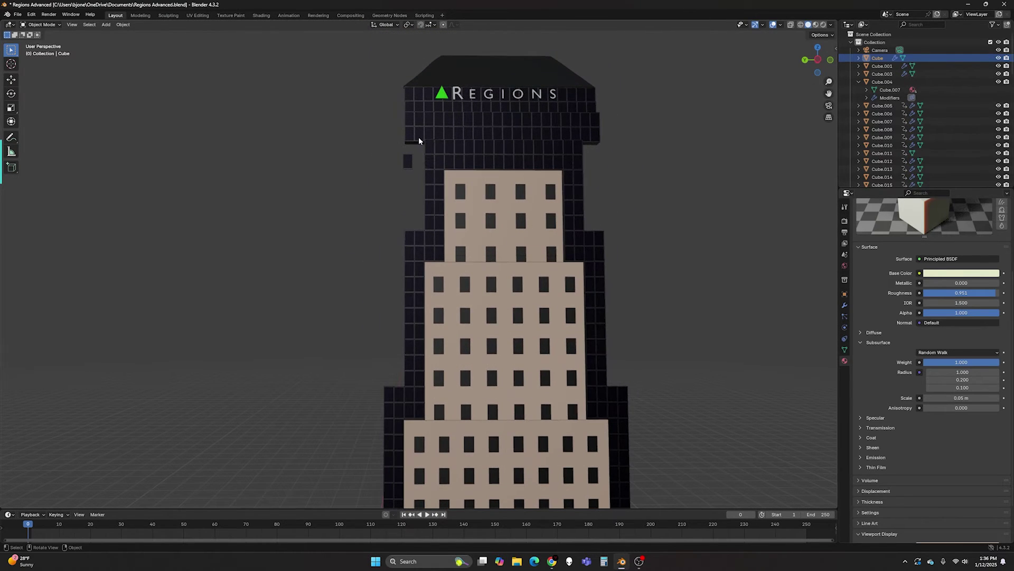
pyautogui.moveTo(829, 93); pyautogui.dragTo(332, 265)
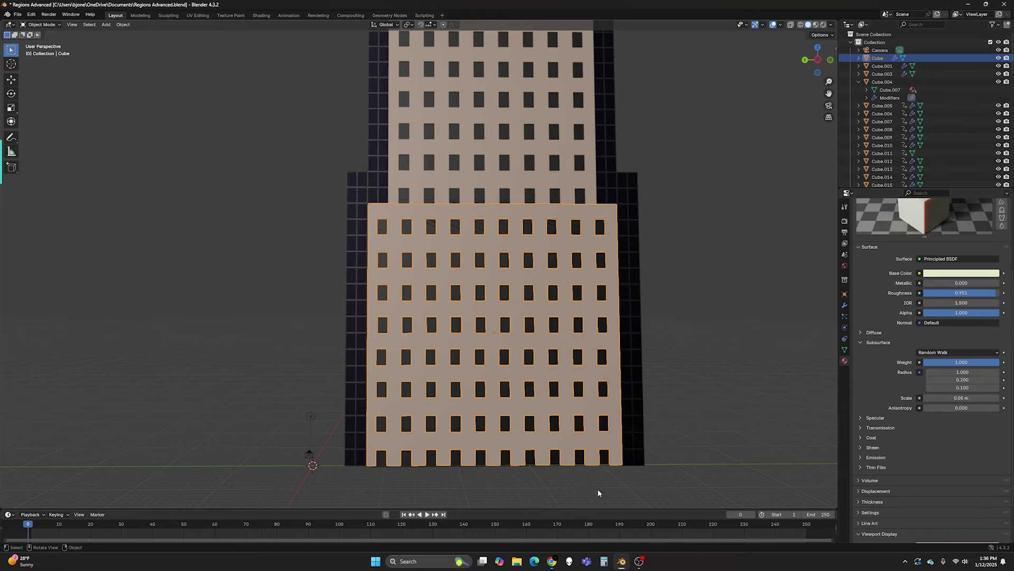
# - Go through the hidden window-cutter objects in the scene collection, selecting Cube.024 and Cube.030 through Cube.035
pyautogui.scroll(-6, 906, 153)
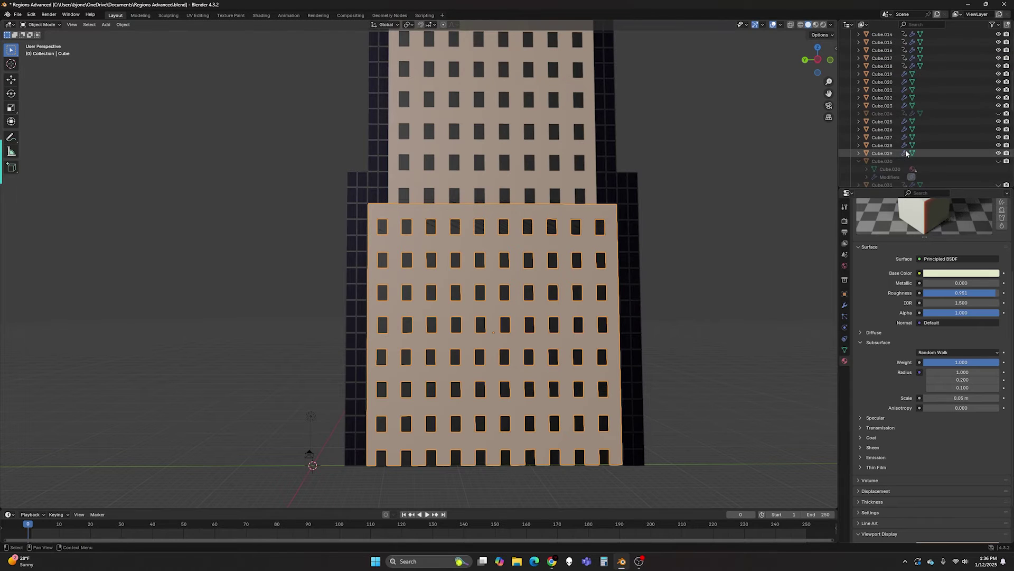
pyautogui.click(888, 98)
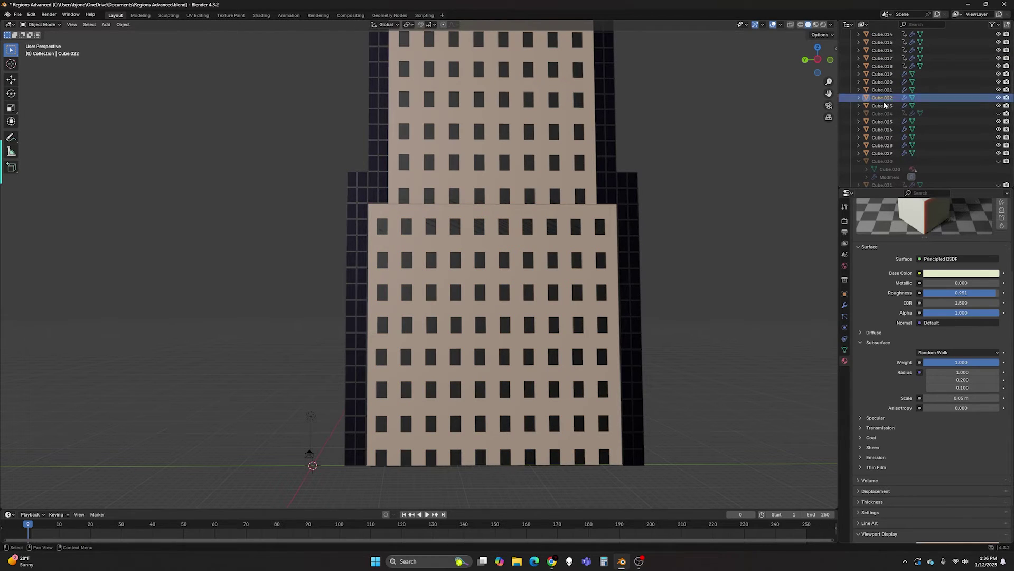
pyautogui.click(884, 114)
pyautogui.click(886, 162)
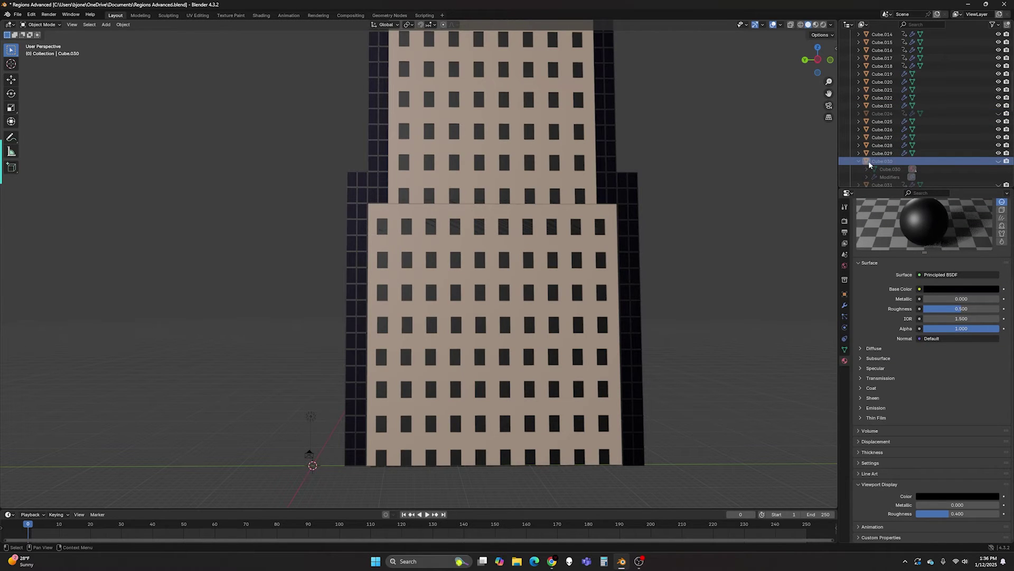
pyautogui.scroll(-3, 869, 165)
pyautogui.click(884, 137)
pyautogui.click(884, 146)
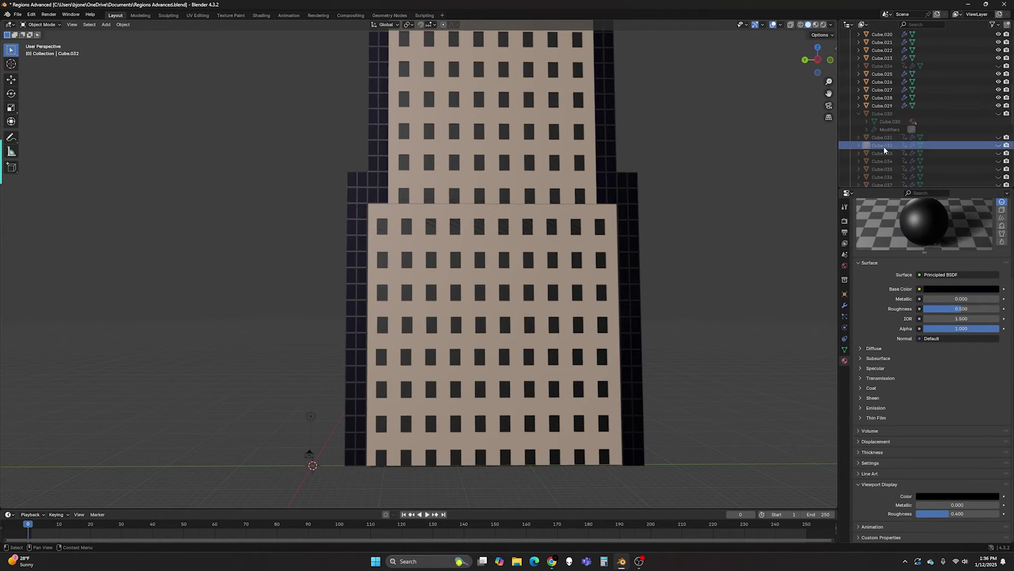
pyautogui.click(884, 153)
pyautogui.click(885, 161)
pyautogui.click(885, 169)
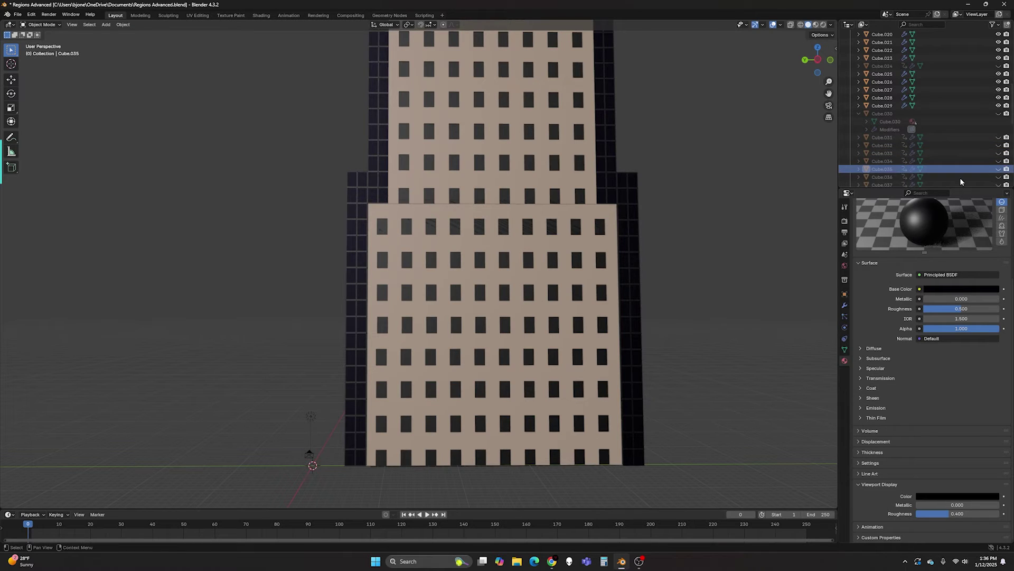
# - Briefly show and hide the cutter objects Cube.035, Cube.031 and Cube.030 to examine which window rows they cut
pyautogui.click(999, 169)
pyautogui.click(999, 169)
pyautogui.moveTo(784, 259); pyautogui.dragTo(776, 261, button='middle')
pyautogui.click(877, 138)
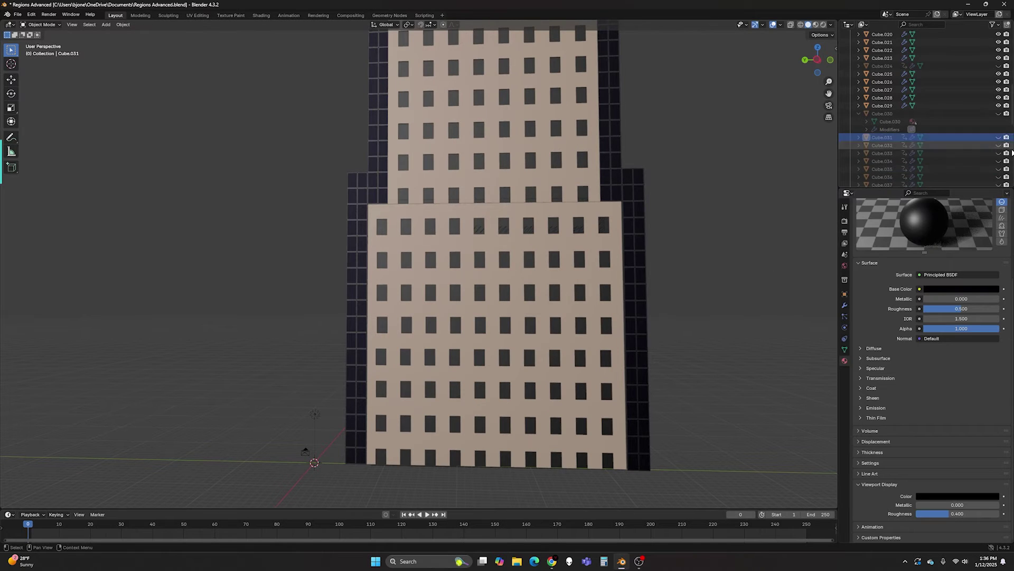
pyautogui.click(999, 138)
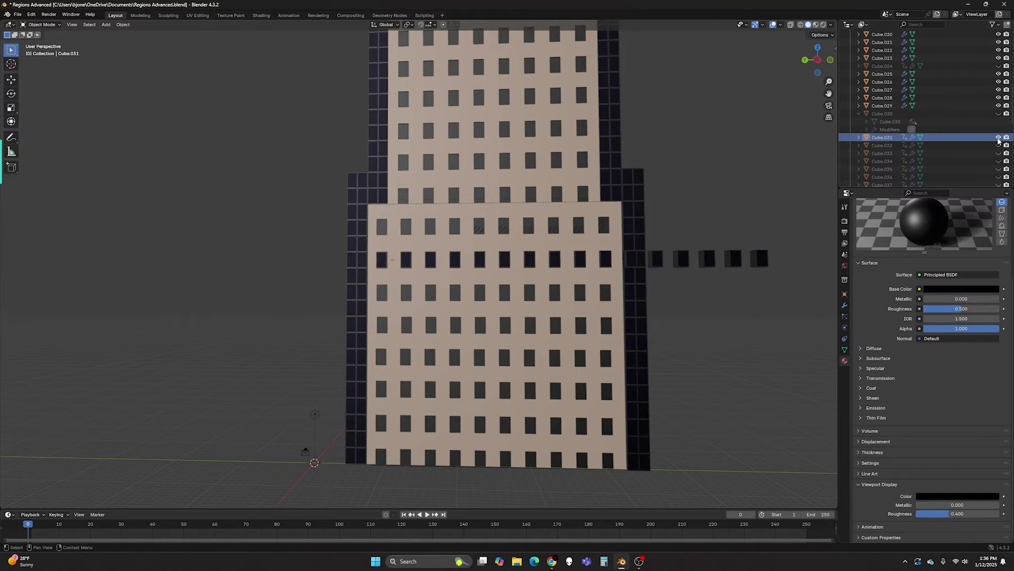
pyautogui.click(999, 138)
pyautogui.click(990, 113)
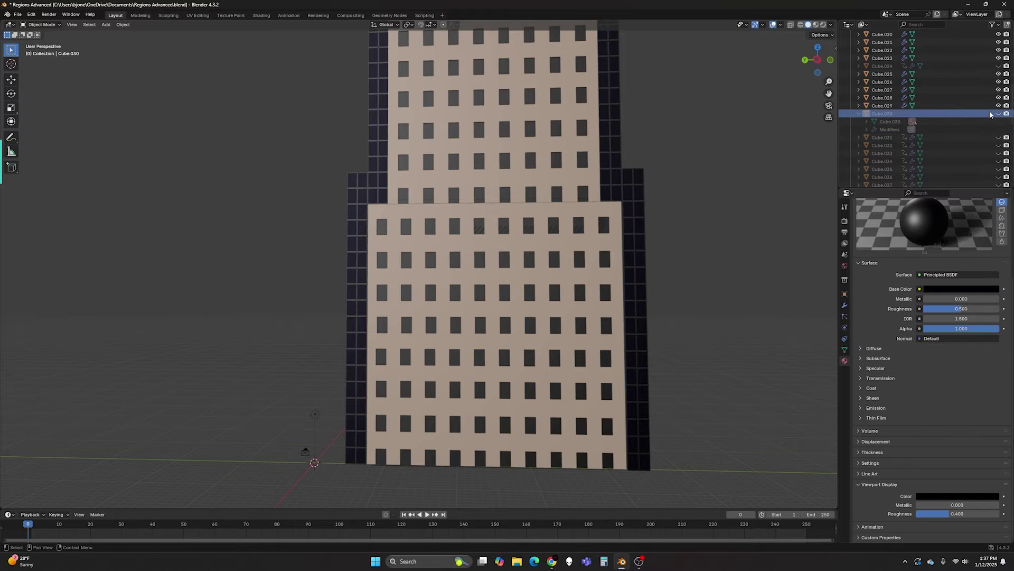
pyautogui.click(998, 113)
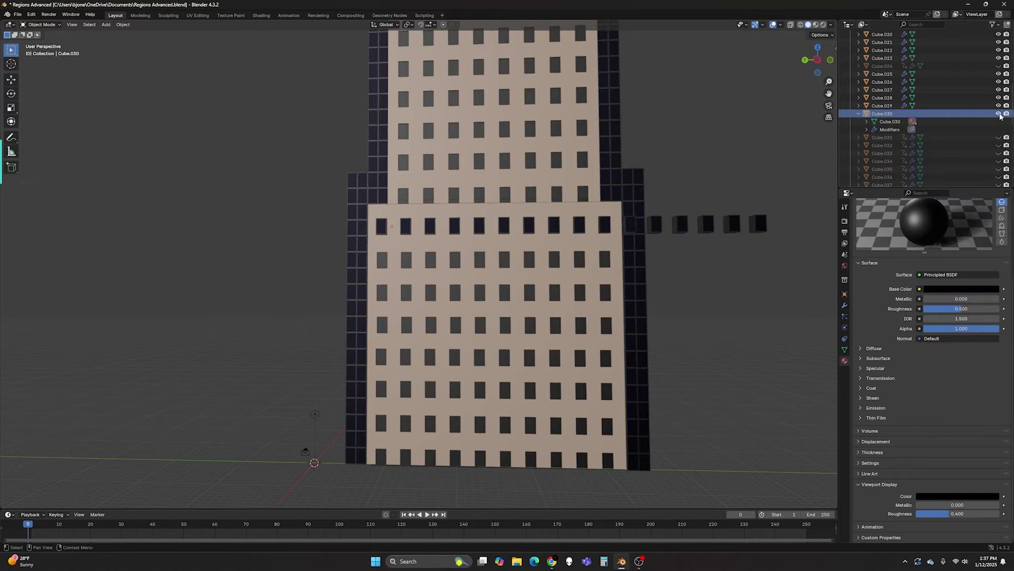
pyautogui.click(998, 114)
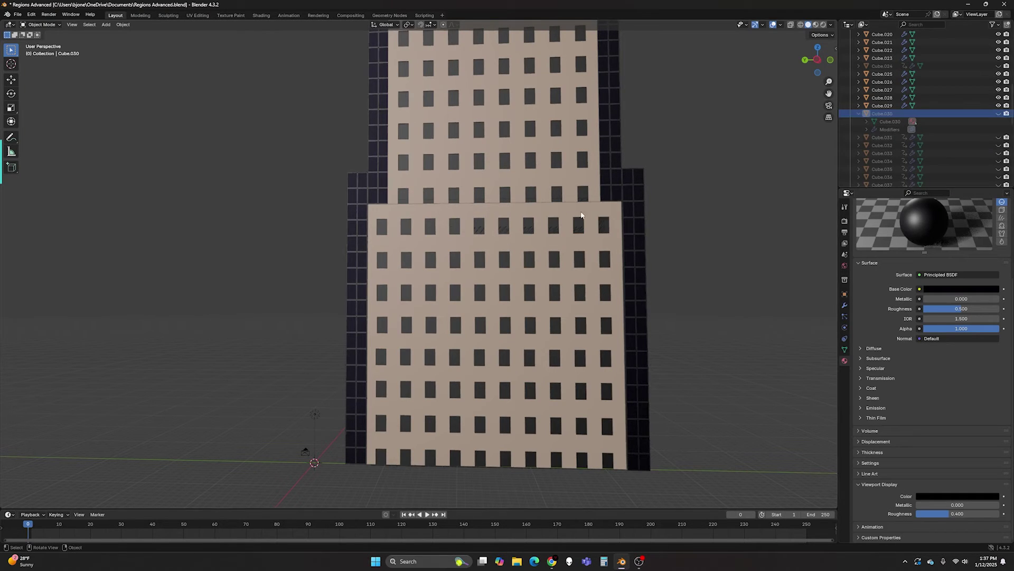
# - Unhide Cube.030, the cutter row for the base block's uppermost windows, select it and display its Array modifier
pyautogui.click(379, 233)
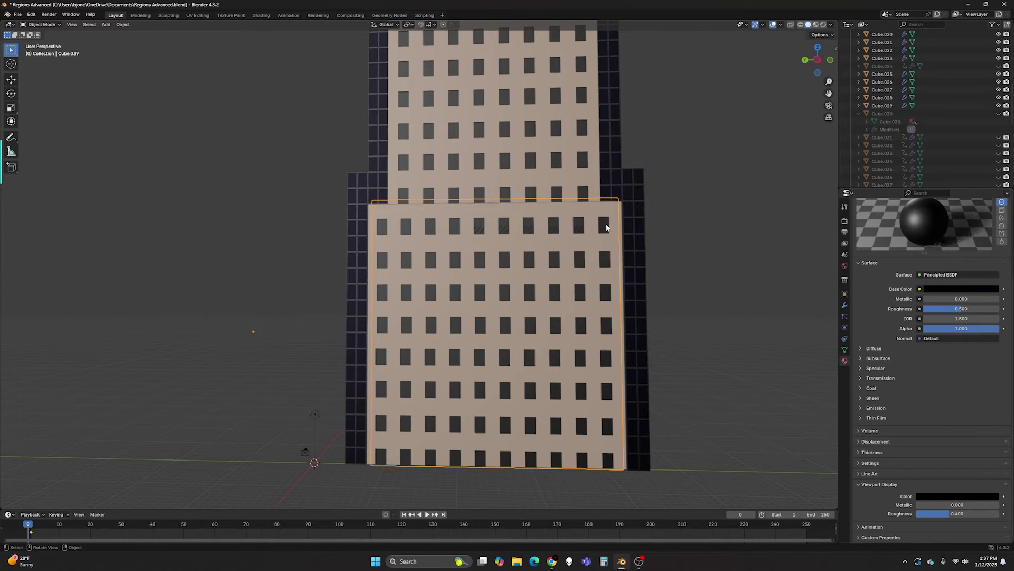
pyautogui.click(608, 228)
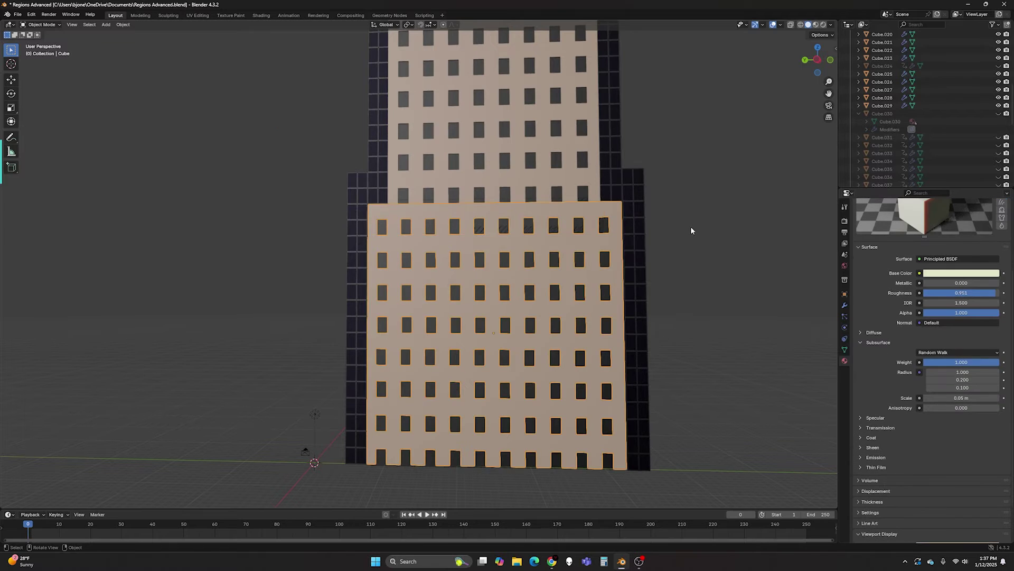
pyautogui.click(1009, 114)
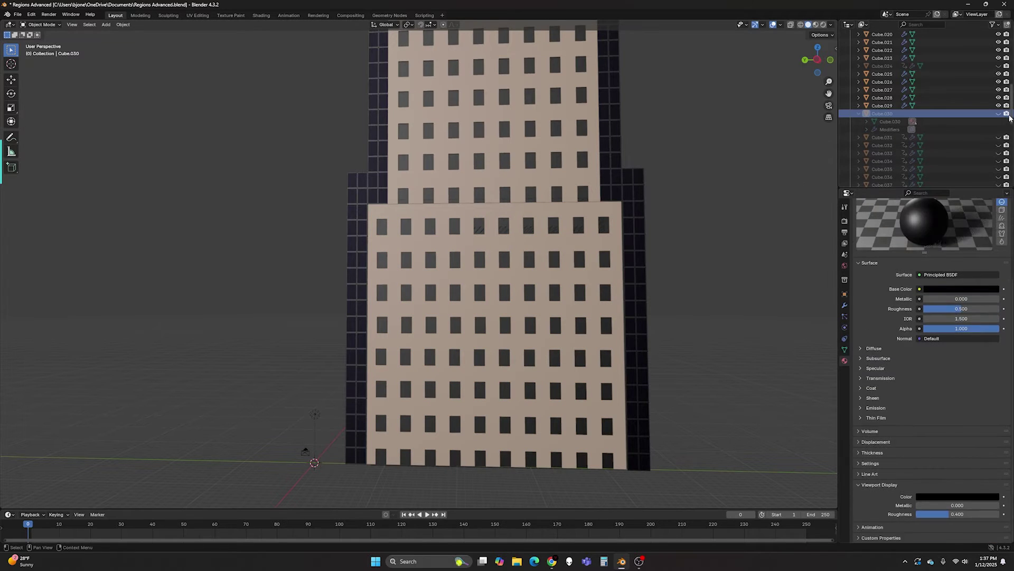
pyautogui.click(1008, 115)
pyautogui.click(729, 226)
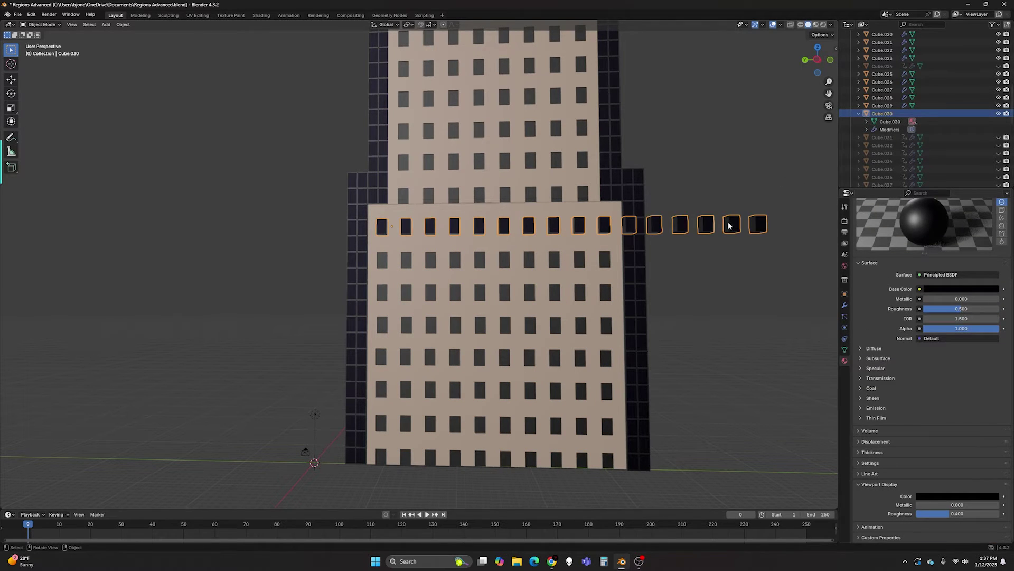
pyautogui.click(844, 305)
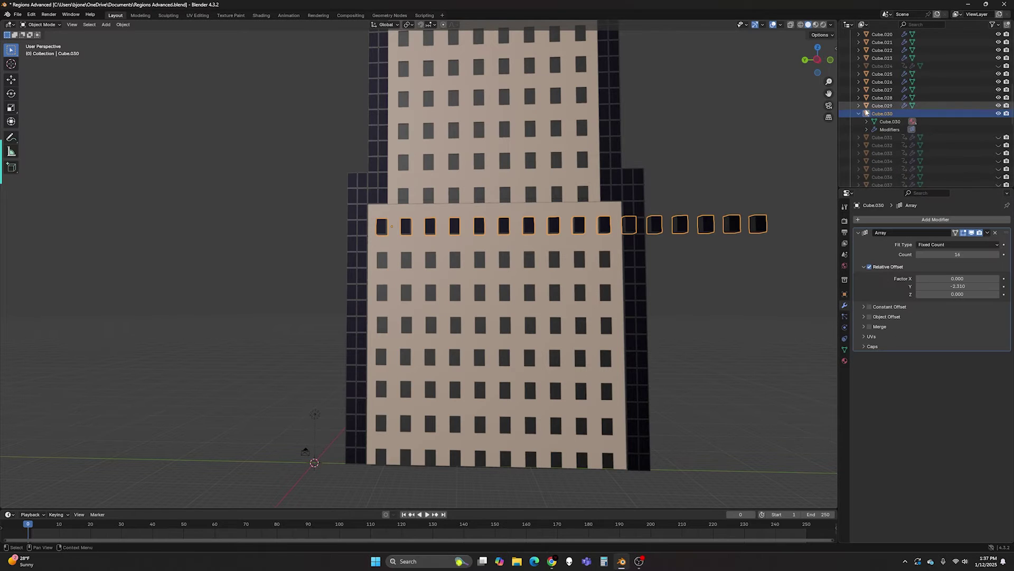
# - Reduce the Array count of the Cube.030 cutter row to 2
pyautogui.click(920, 255)
pyautogui.click(920, 255)
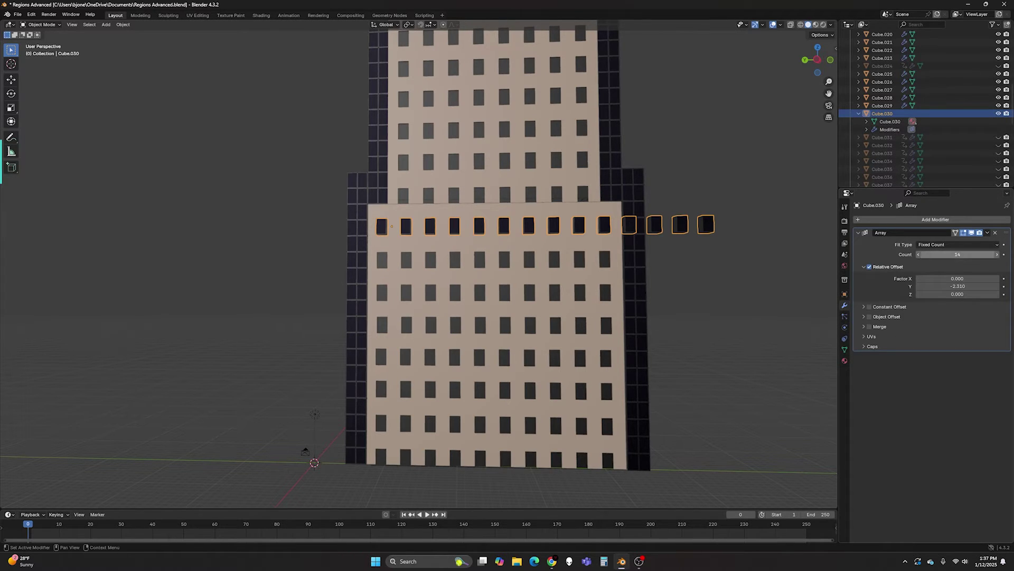
pyautogui.click(925, 255)
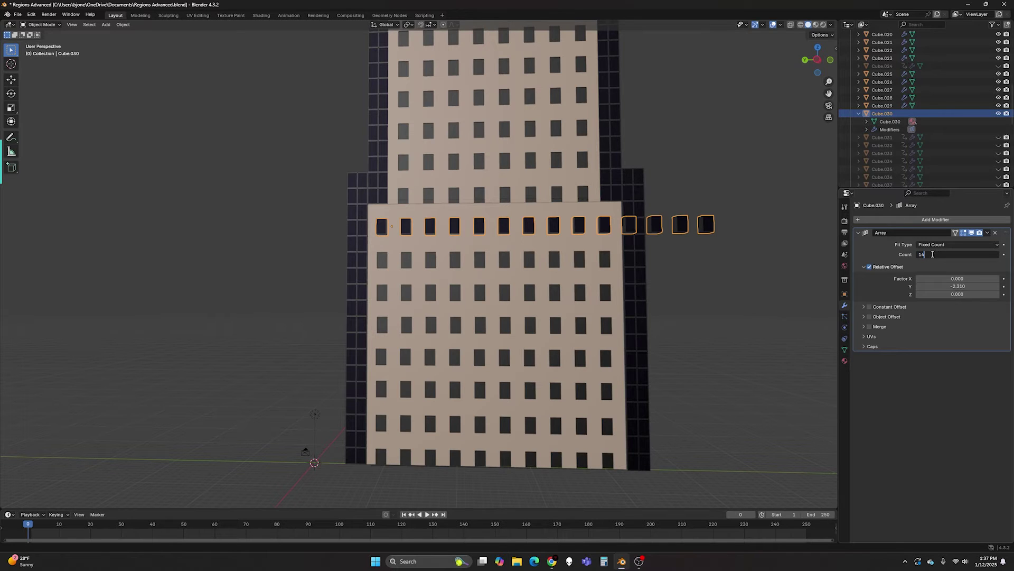
pyautogui.press('BackSpace')
pyautogui.write('2')
pyautogui.press('Return')
pyautogui.click(882, 137)
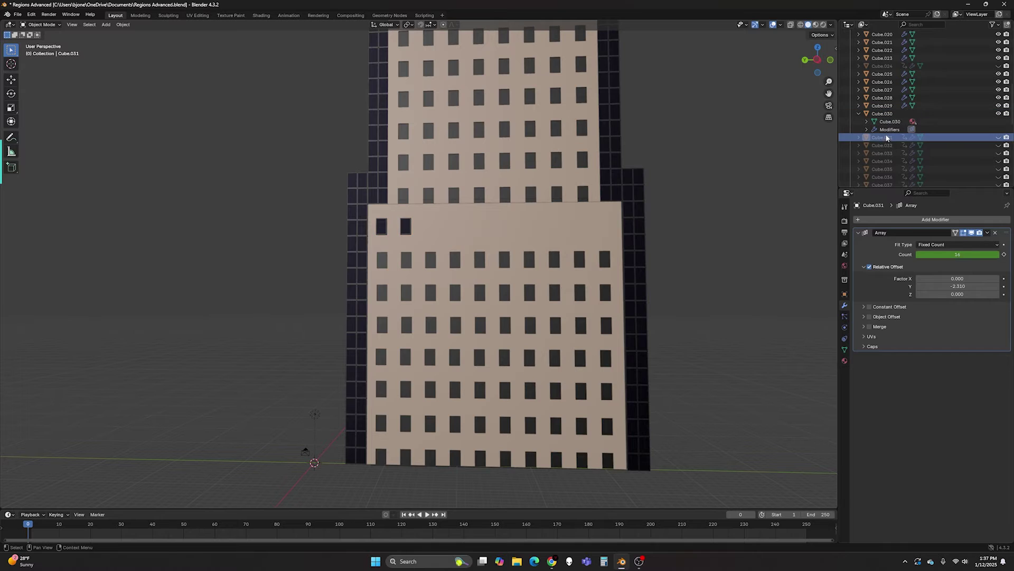
# - Reselect the Cube.030 cutter row and raise its Array count step by step to 10
pyautogui.click(409, 227)
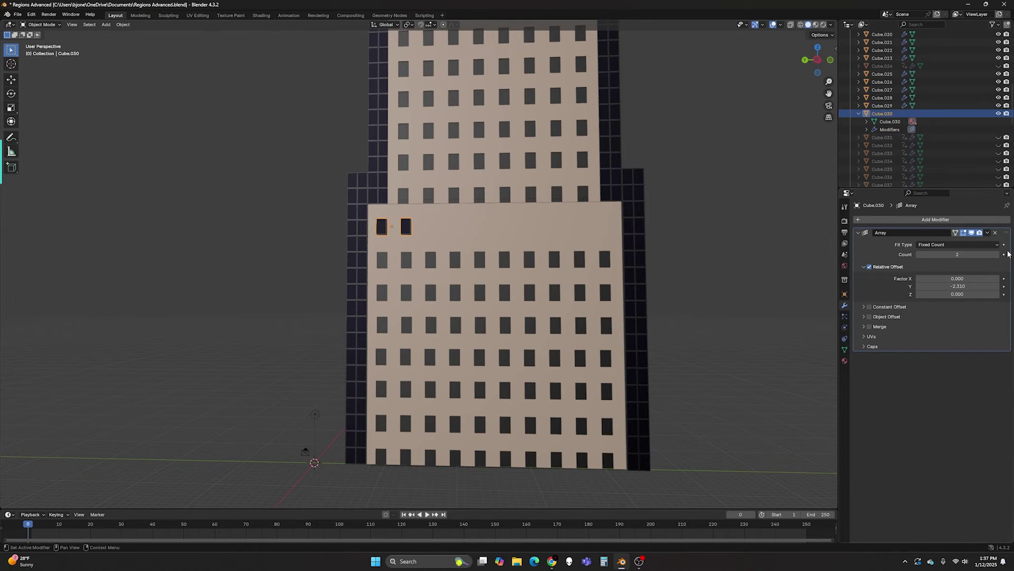
pyautogui.click(998, 255)
pyautogui.click(998, 255)
pyautogui.click(998, 254)
pyautogui.click(997, 255)
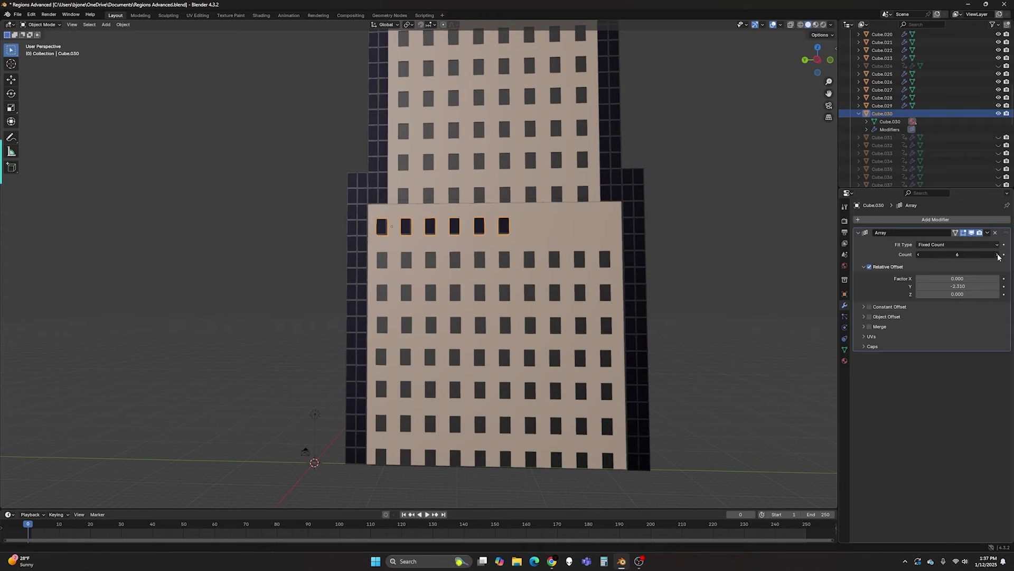
pyautogui.click(998, 254)
pyautogui.click(998, 255)
pyautogui.click(998, 254)
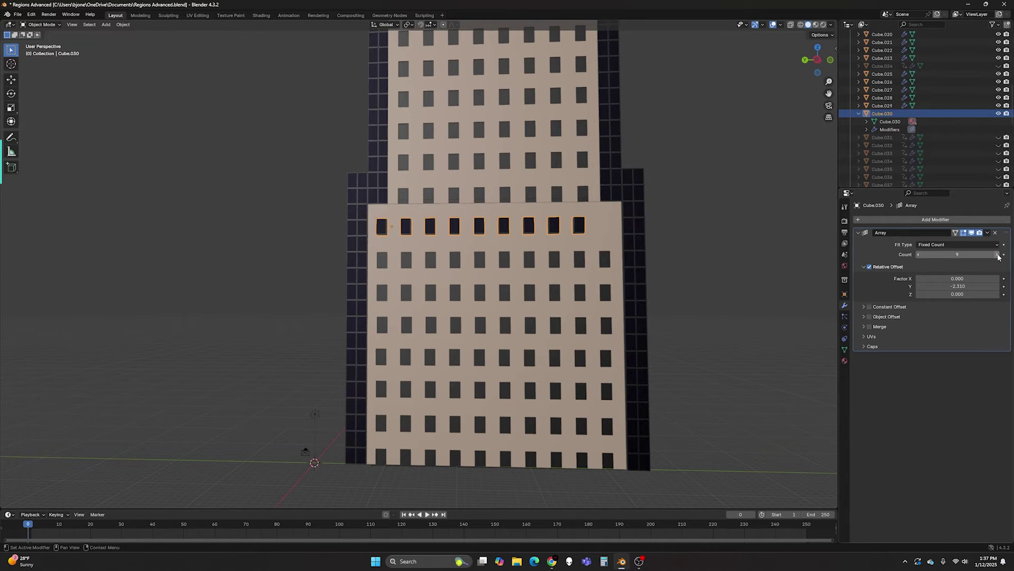
pyautogui.click(998, 255)
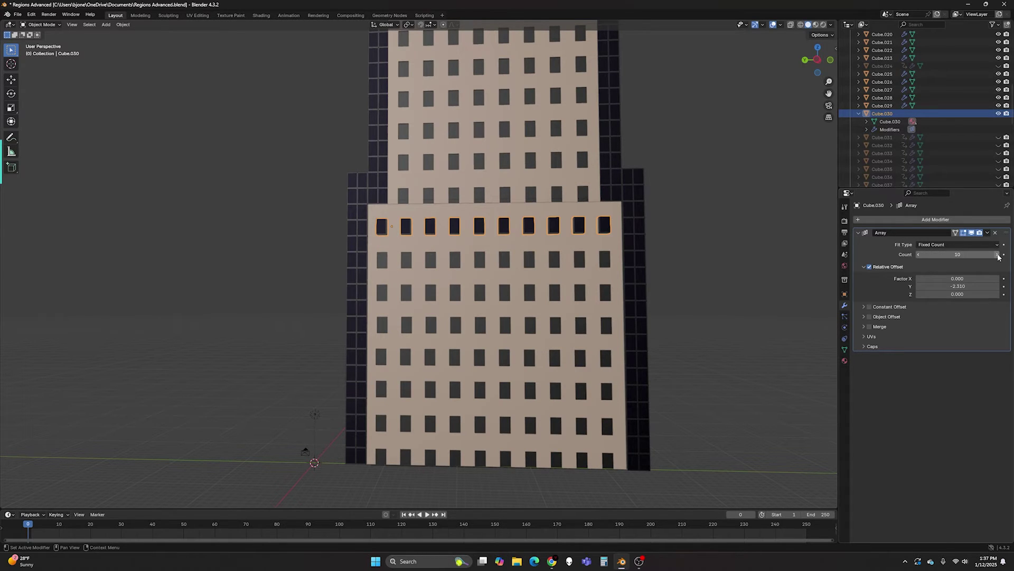
# - Deselect the cutter row and examine from the side how it passes through the wall block
pyautogui.click(713, 204)
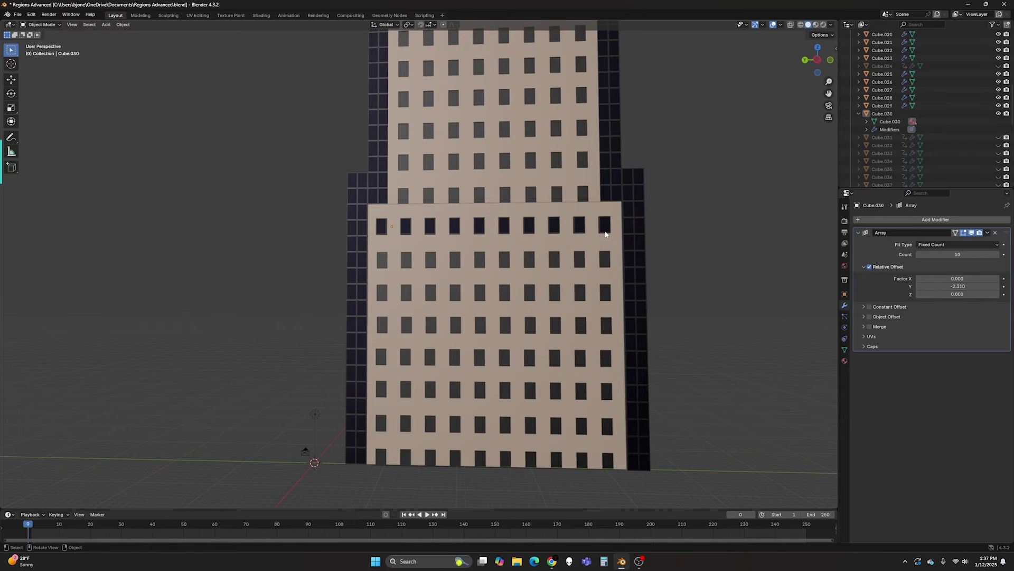
pyautogui.moveTo(670, 262); pyautogui.dragTo(761, 268, button='middle')
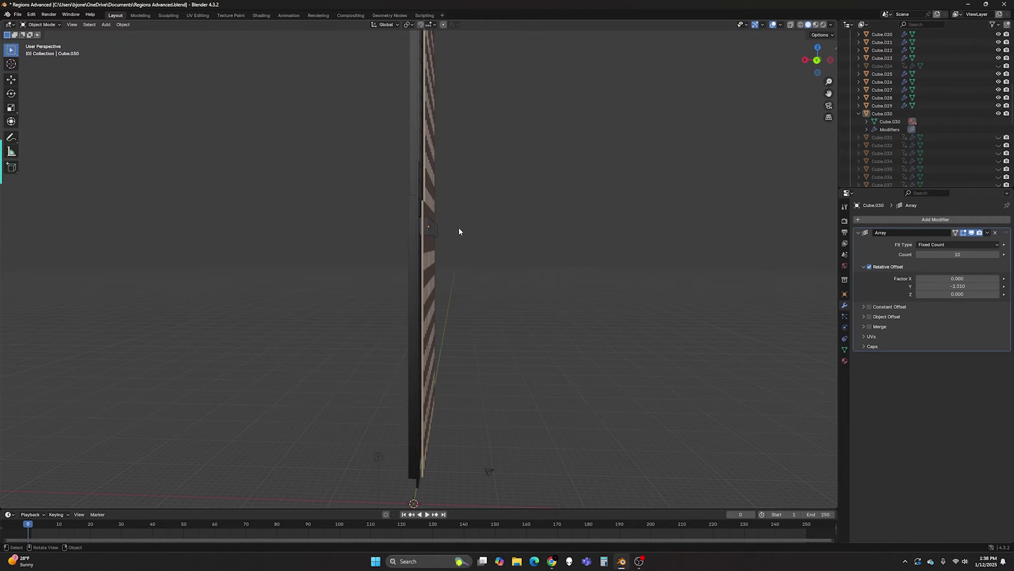
# - Select the base beige wall block and add another Boolean modifier set to Difference
pyautogui.click(428, 229)
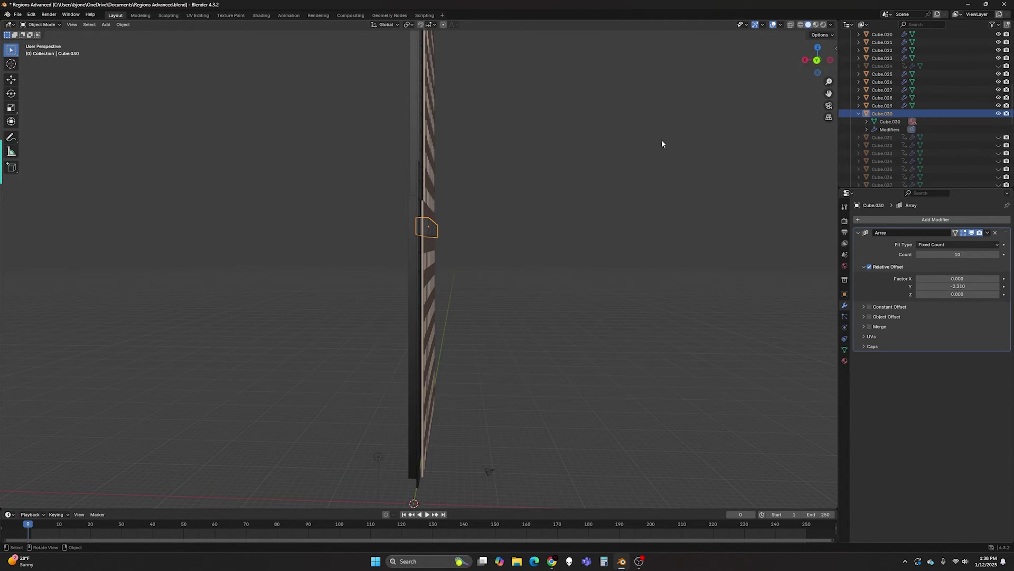
pyautogui.moveTo(410, 231)
pyautogui.mouseDown(button='middle')
pyautogui.moveTo(473, 236)
pyautogui.moveTo(380, 238)
pyautogui.moveTo(390, 230)
pyautogui.mouseUp(button='middle')
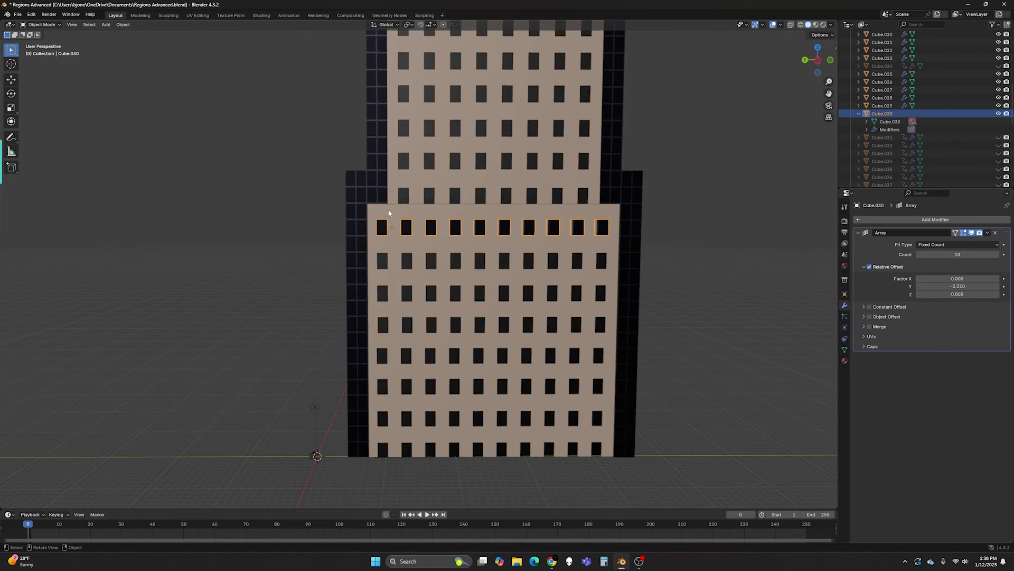
pyautogui.click(389, 213)
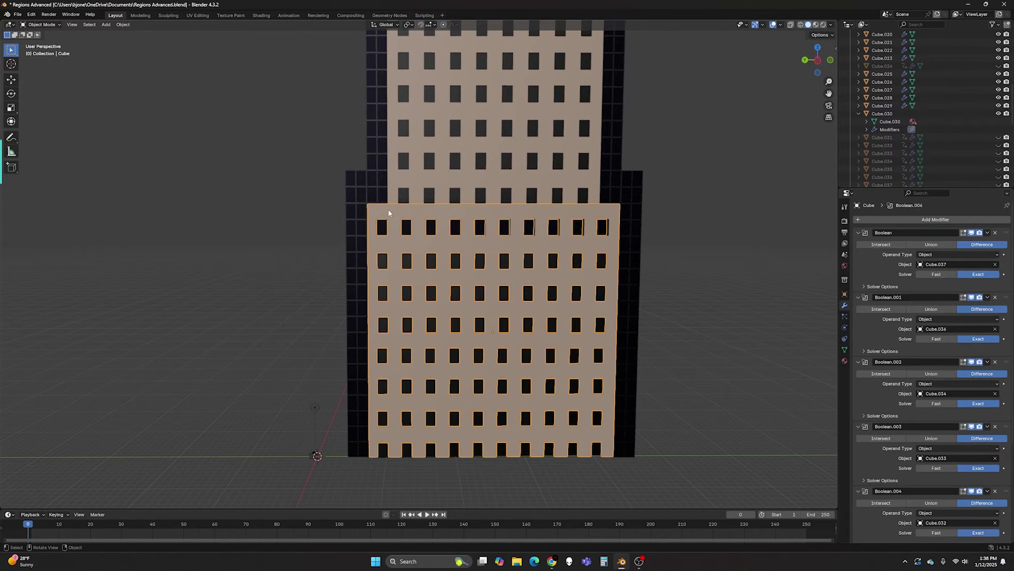
pyautogui.click(912, 218)
pyautogui.click(883, 219)
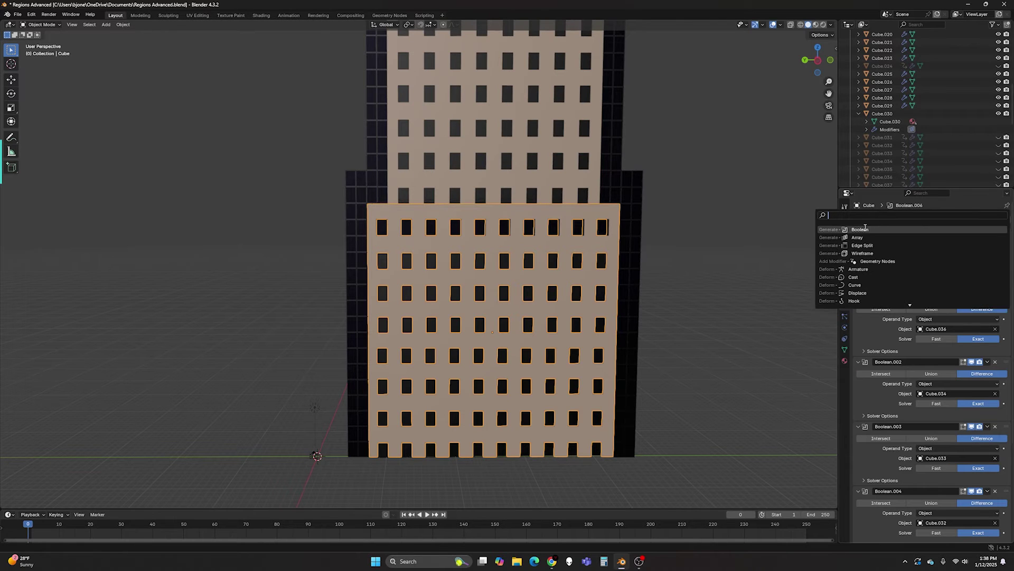
pyautogui.click(860, 230)
pyautogui.scroll(-8, 921, 461)
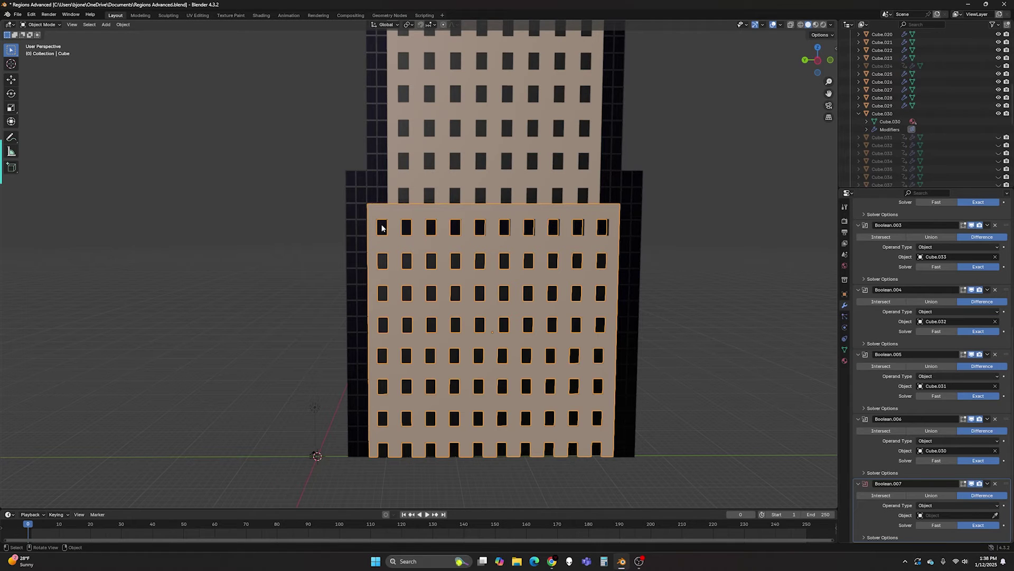
# - Deselect the wall block, select the Cube.030 cutter row in its uppermost window openings and hide it
pyautogui.click(684, 203)
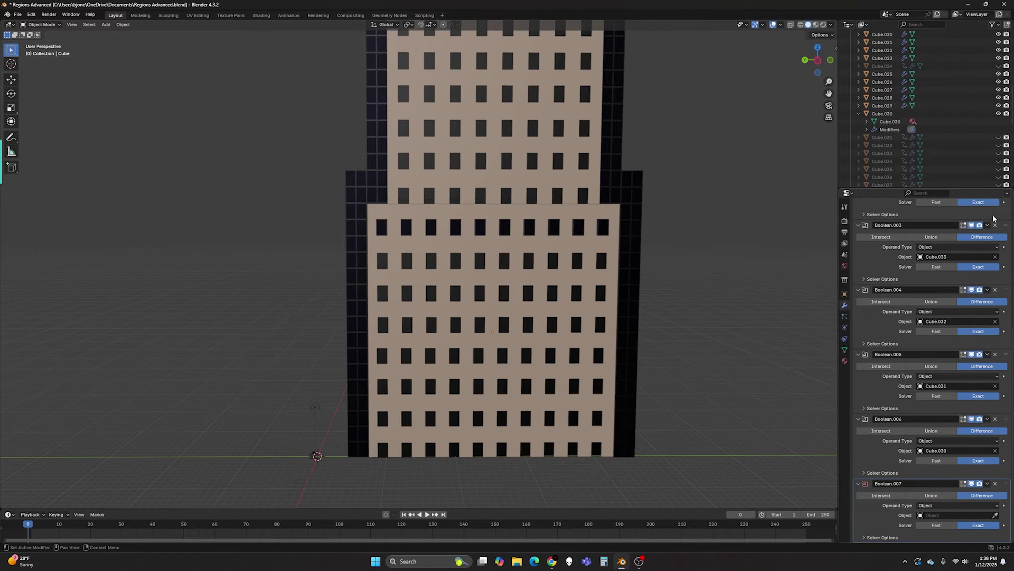
pyautogui.click(453, 229)
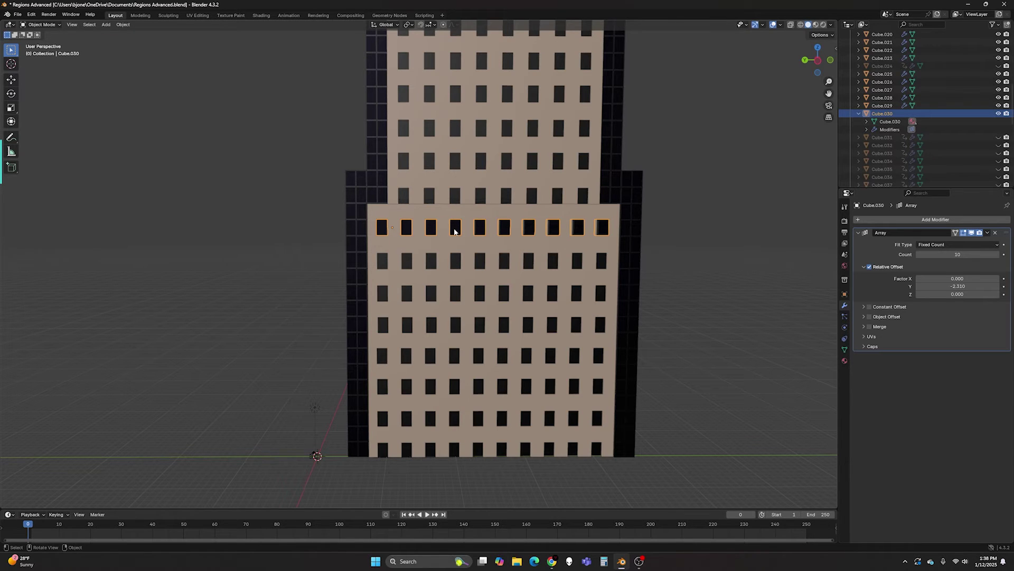
pyautogui.press('h')
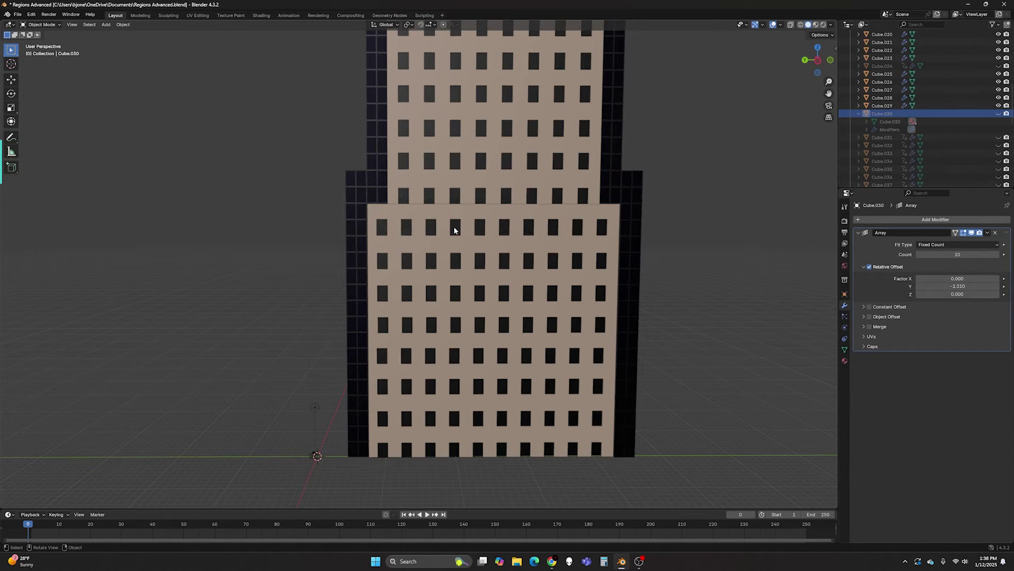
# - Examine the dark backing panel behind the base block's windows from the rear and the front
pyautogui.moveTo(670, 230); pyautogui.dragTo(666, 228, button='middle')
pyautogui.moveTo(828, 93)
pyautogui.mouseDown()
pyautogui.moveTo(823, 542)
pyautogui.moveTo(852, 439)
pyautogui.moveTo(870, 159)
pyautogui.moveTo(834, 82)
pyautogui.mouseUp()
pyautogui.moveTo(791, 212); pyautogui.dragTo(615, 198, button='middle')
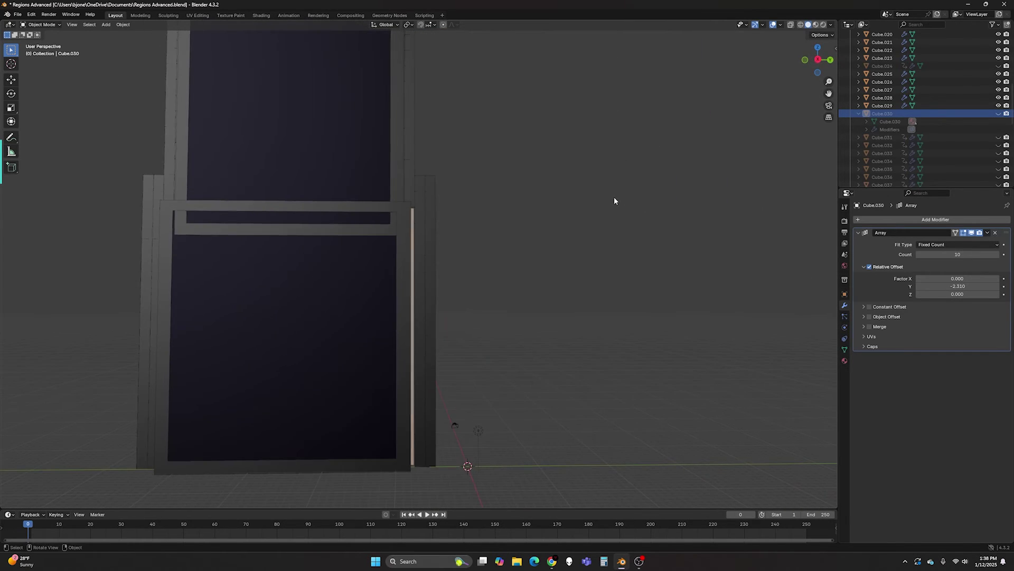
pyautogui.click(270, 260)
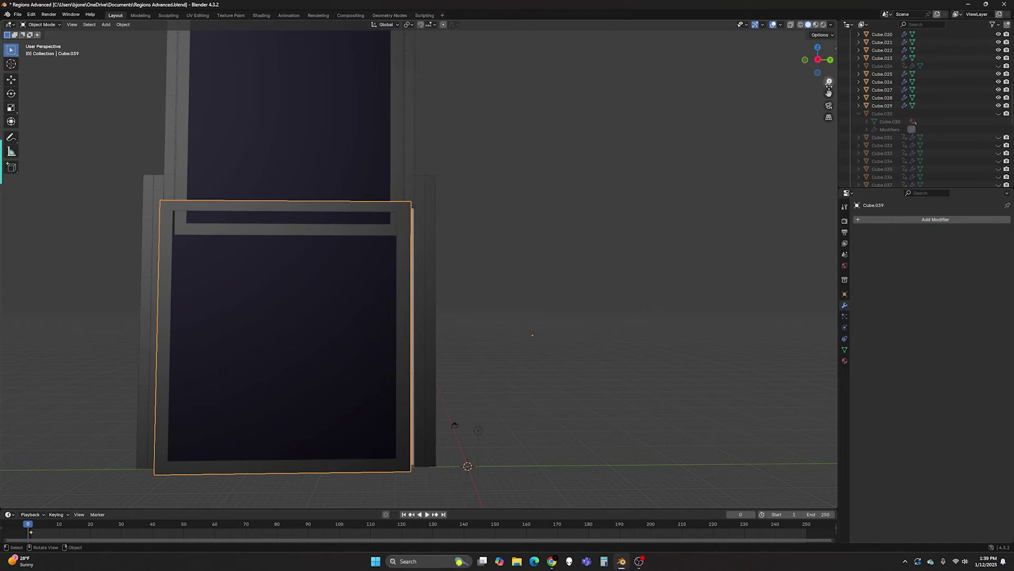
pyautogui.moveTo(829, 94); pyautogui.dragTo(831, 416)
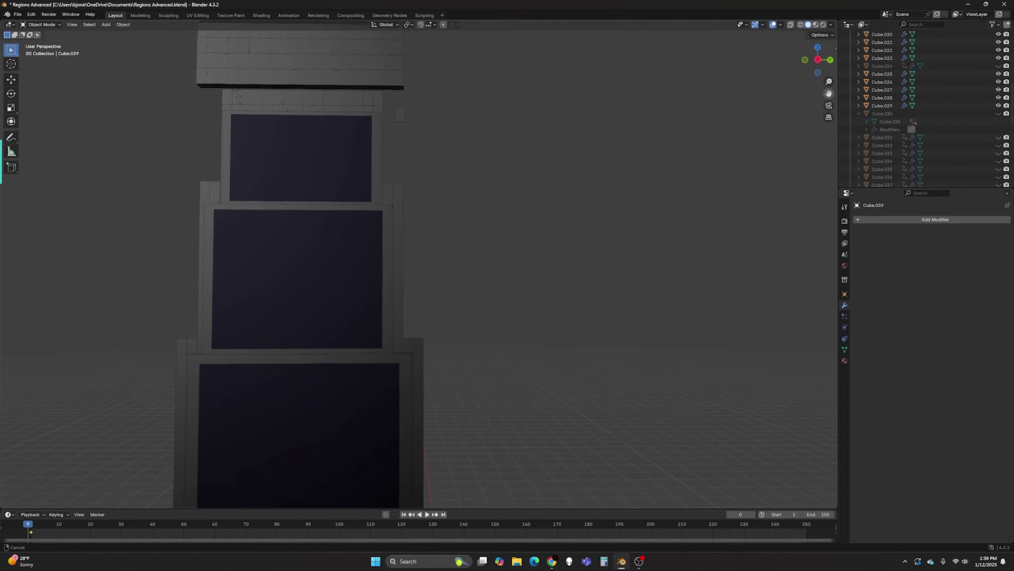
pyautogui.press('KP_Decimal')
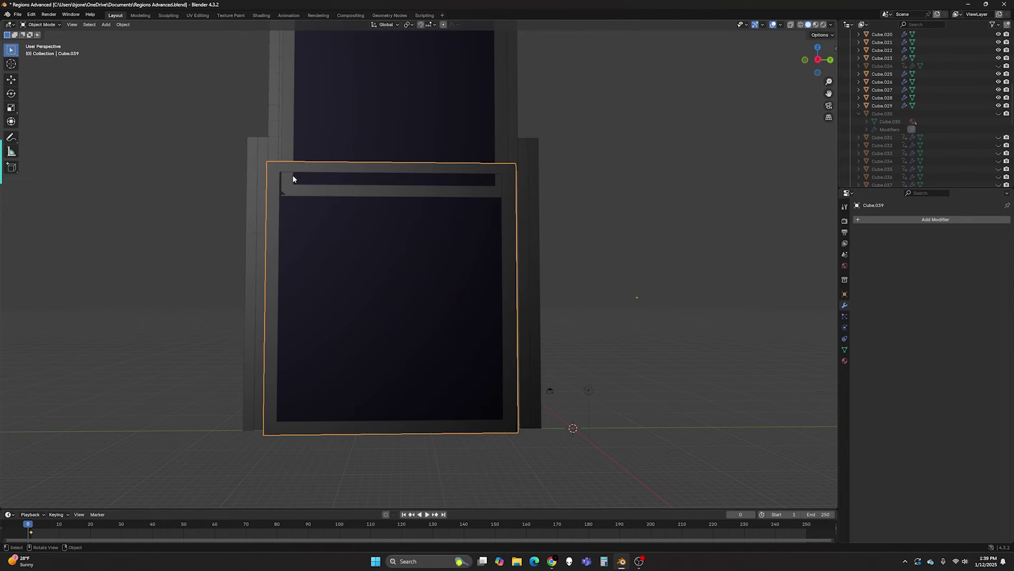
pyautogui.moveTo(594, 253); pyautogui.dragTo(777, 263, button='middle')
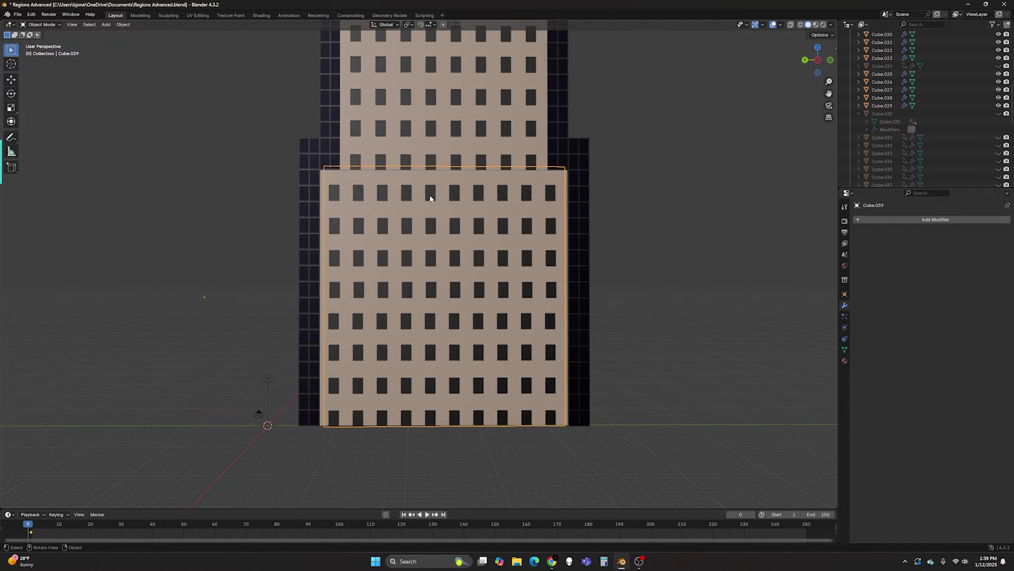
pyautogui.moveTo(625, 191)
pyautogui.mouseDown(button='middle')
pyautogui.moveTo(629, 203)
pyautogui.moveTo(625, 187)
pyautogui.mouseUp(button='middle')
# - Select the dark panel rows Cube.025 to Cube.028 at the tower's crown one by one to inspect their Array modifiers
pyautogui.moveTo(829, 93); pyautogui.dragTo(817, 449)
pyautogui.keyDown('shift'); pyautogui.moveTo(350, 118); pyautogui.dragTo(373, 226, button='middle'); pyautogui.keyUp('shift')
pyautogui.click(377, 219)
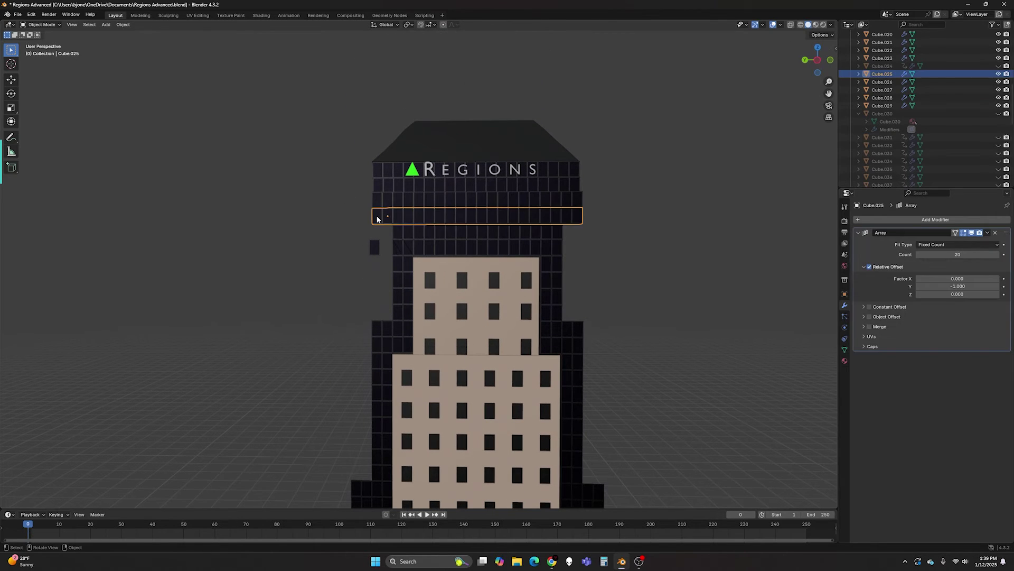
pyautogui.click(377, 198)
pyautogui.click(379, 182)
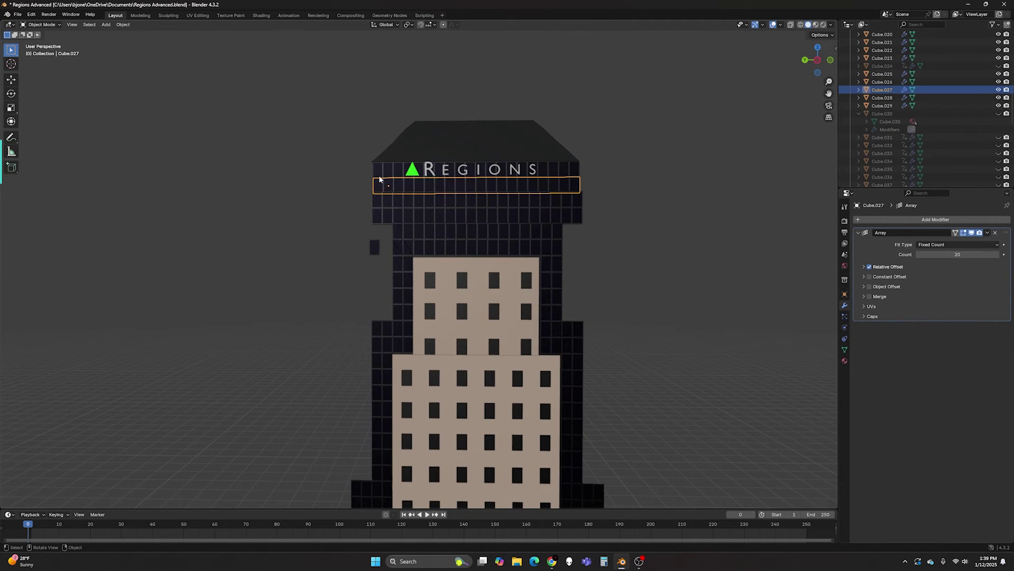
pyautogui.click(380, 172)
pyautogui.moveTo(610, 251); pyautogui.dragTo(699, 258, button='middle')
pyautogui.moveTo(532, 288); pyautogui.dragTo(460, 285, button='middle')
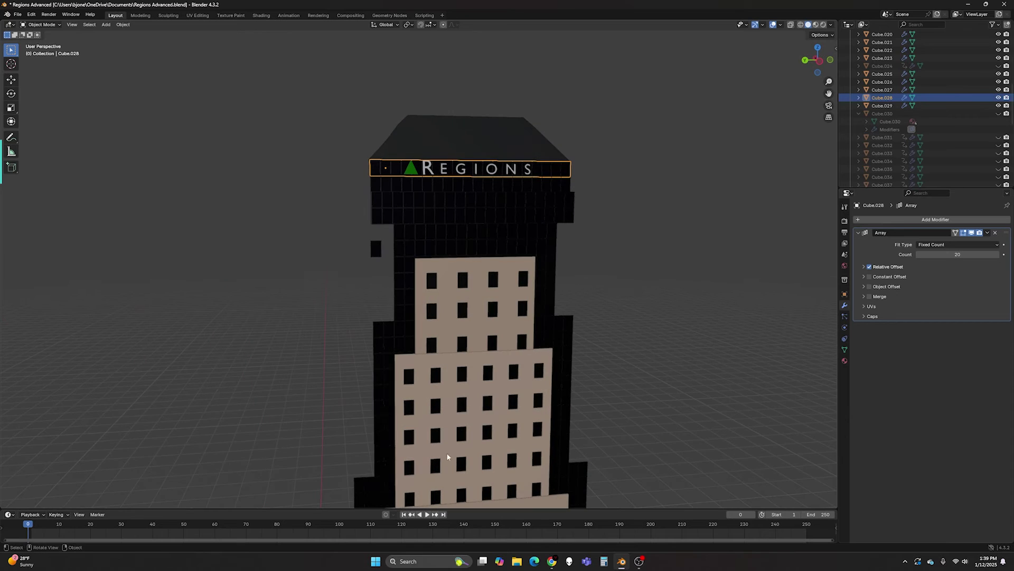
# - Switch to the browser to view the Regions Tower reference photo, and return to Blender
pyautogui.click(552, 561)
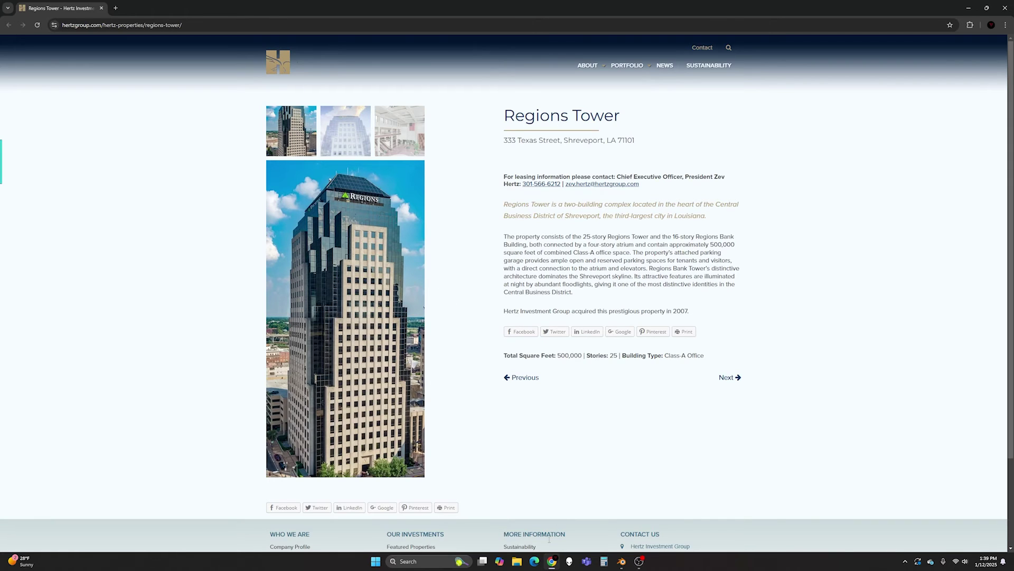
pyautogui.click(622, 561)
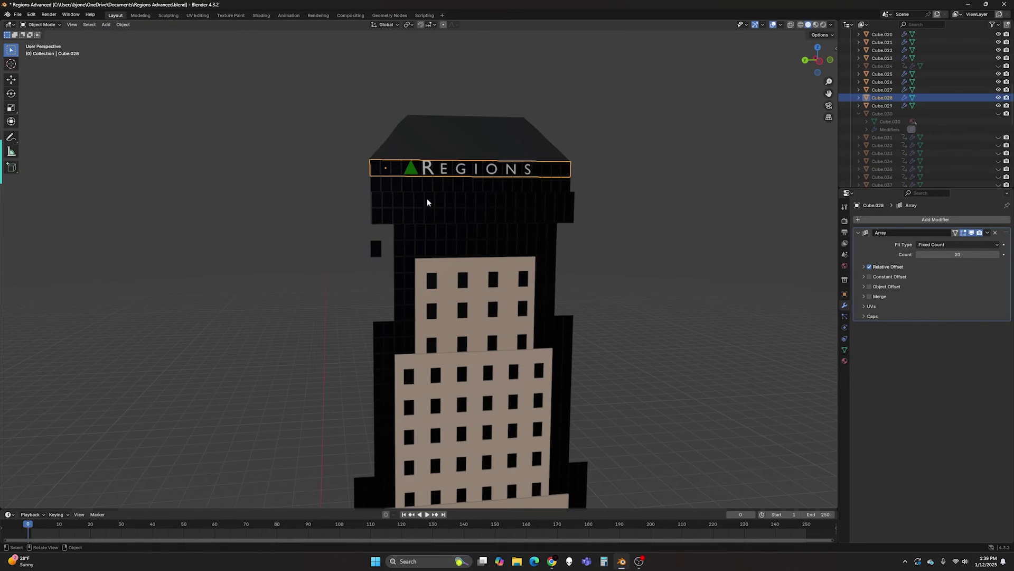
# - Add a text object to the scene and select it at the world origin
pyautogui.moveTo(642, 164); pyautogui.dragTo(630, 164, button='middle')
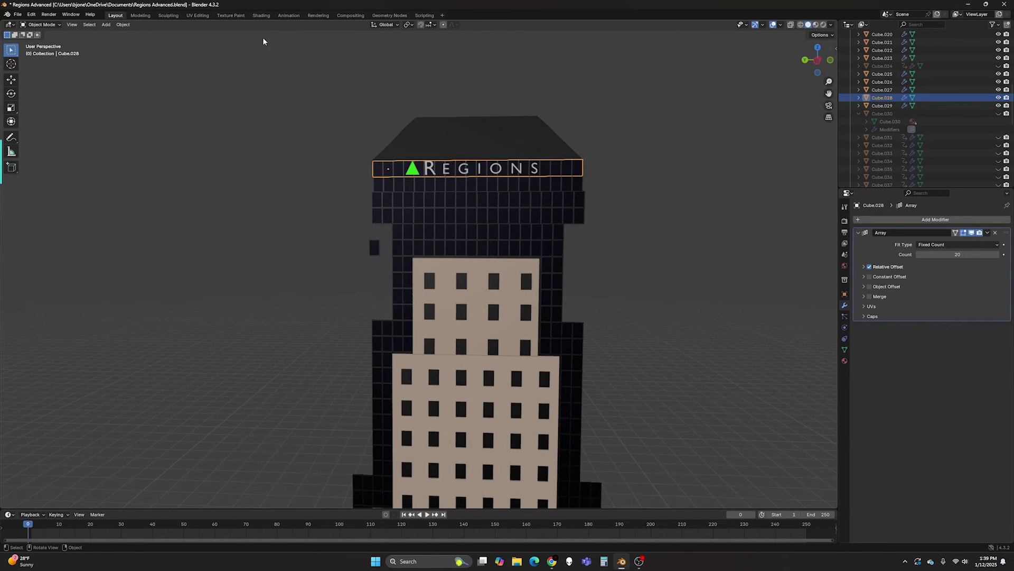
pyautogui.click(105, 25)
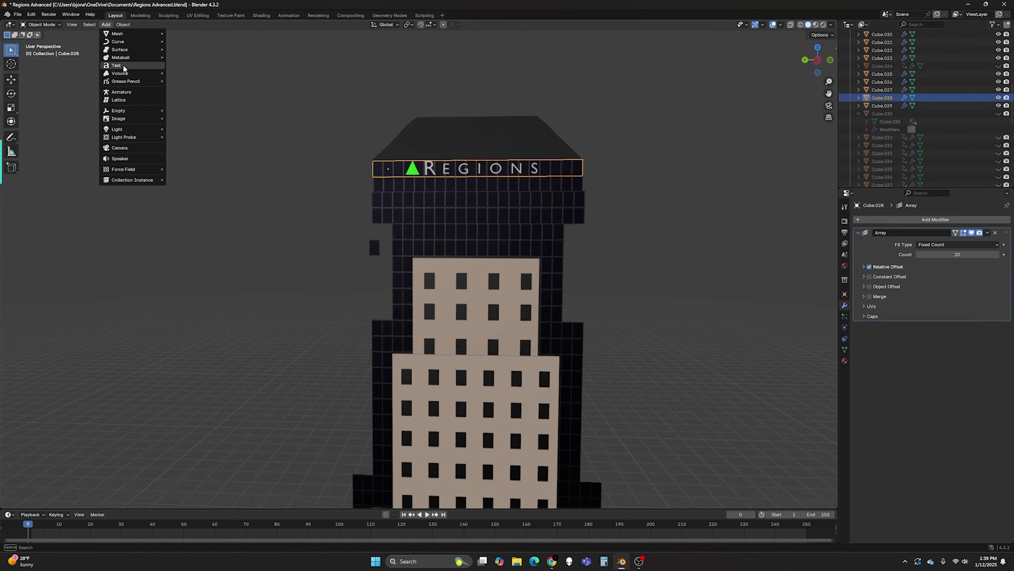
pyautogui.click(347, 202)
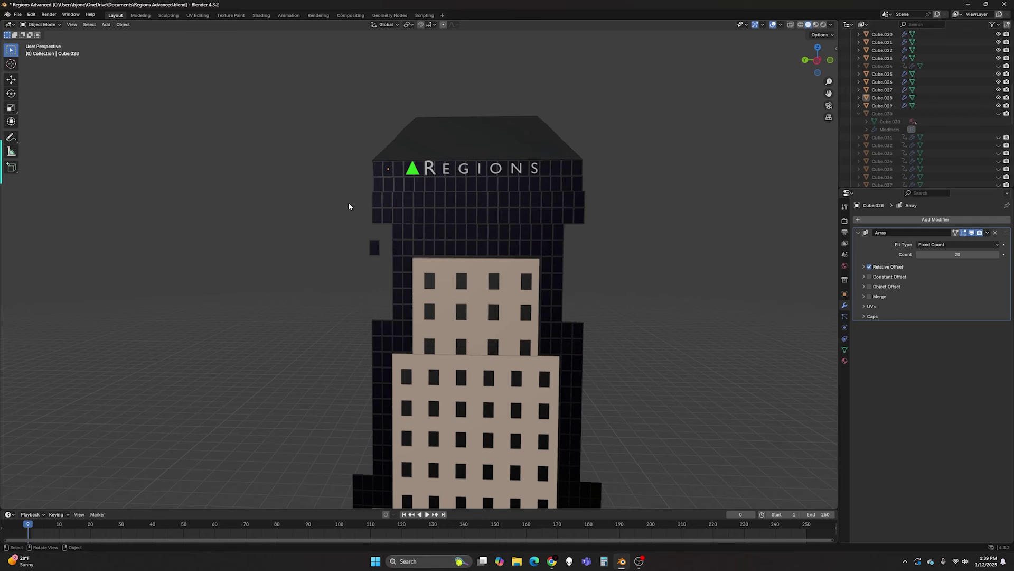
pyautogui.click(106, 25)
pyautogui.click(113, 67)
pyautogui.moveTo(280, 379); pyautogui.dragTo(349, 422, button='middle')
pyautogui.click(363, 394)
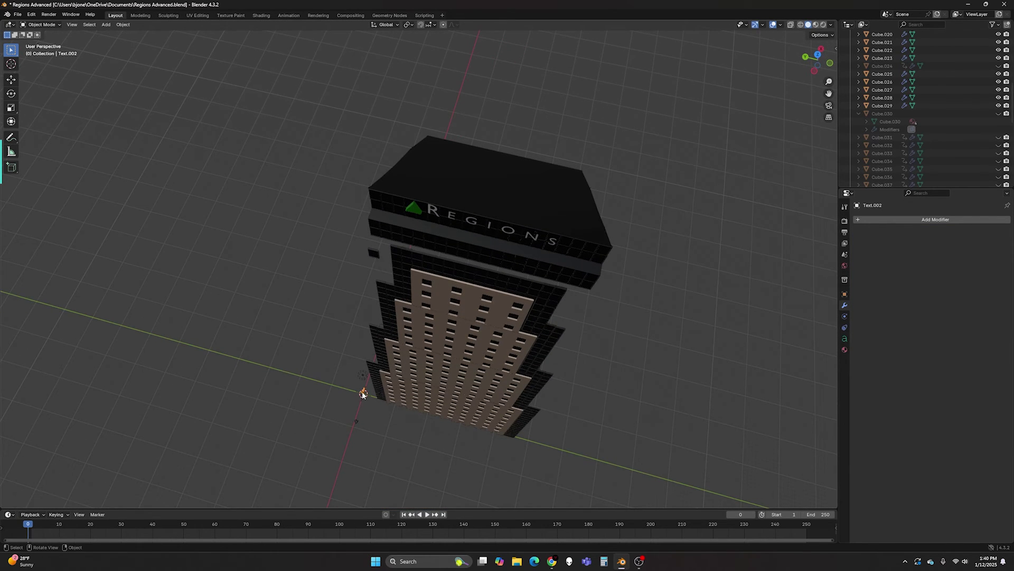
# - Move the new text object up from the ground to the height of the tower's crown
pyautogui.moveTo(363, 394); pyautogui.dragTo(632, 226)
pyautogui.moveTo(645, 248); pyautogui.dragTo(688, 254, button='middle')
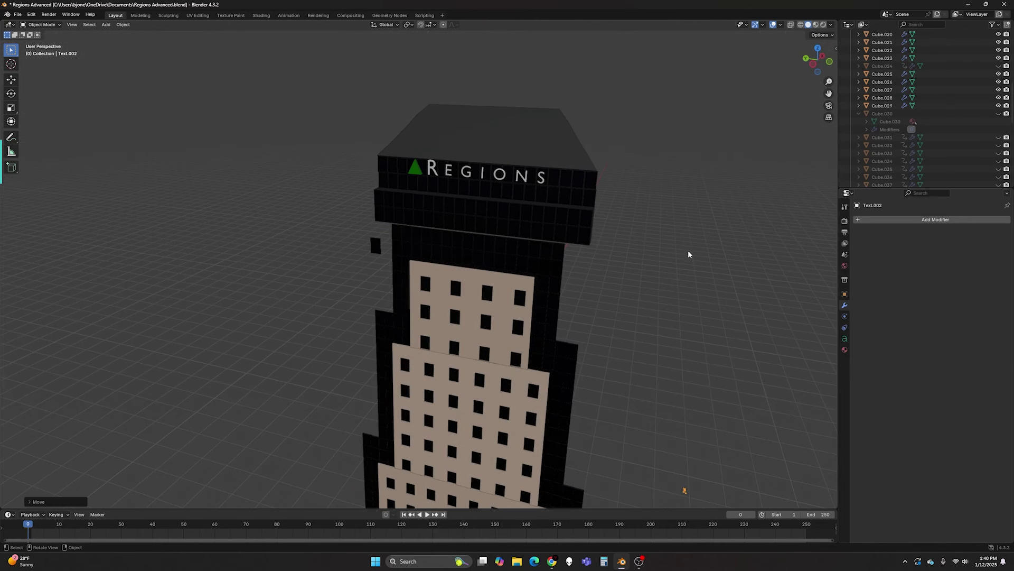
pyautogui.click(685, 495)
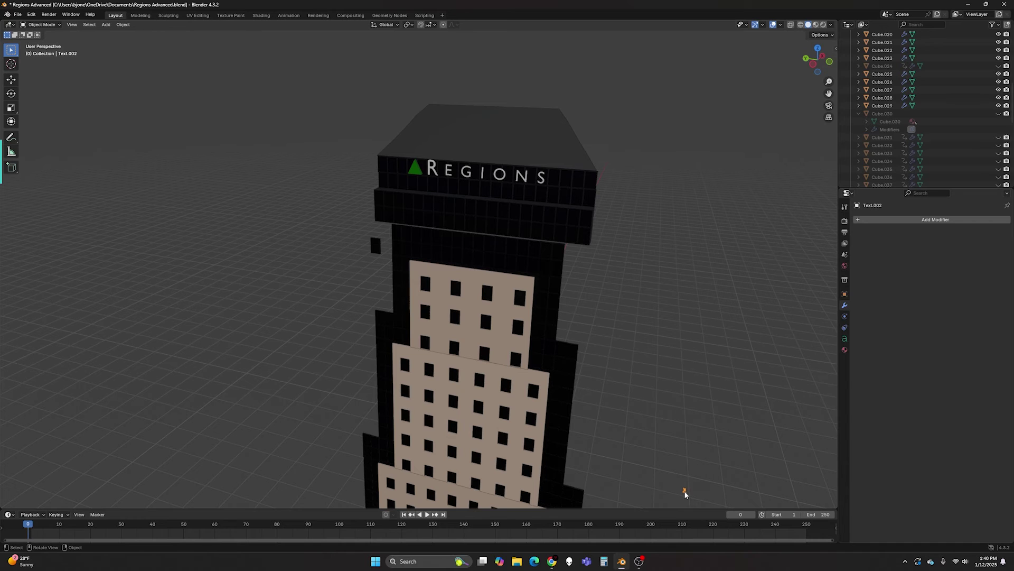
pyautogui.press('g')
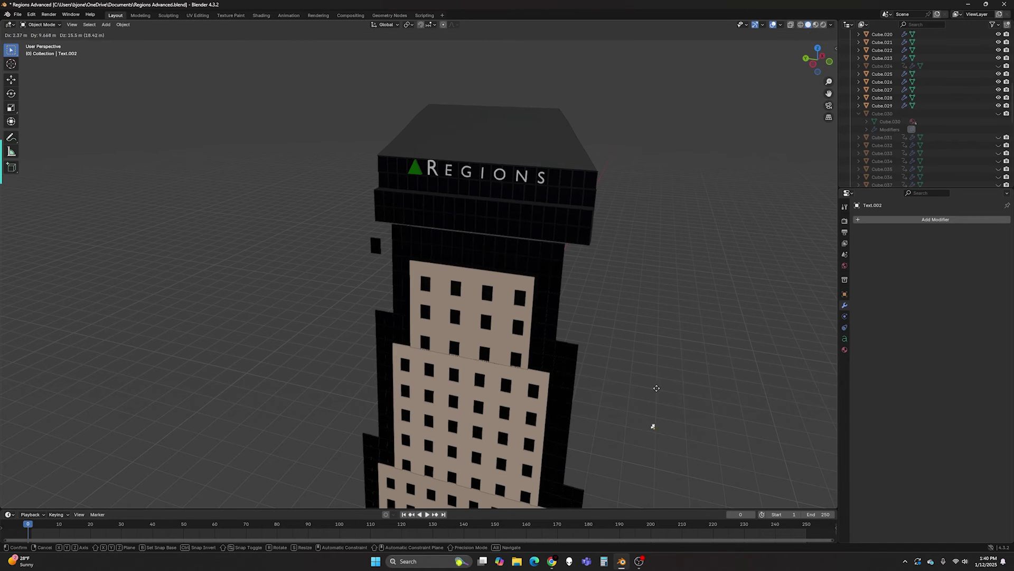
pyautogui.click(639, 195)
pyautogui.scroll(2, 642, 200)
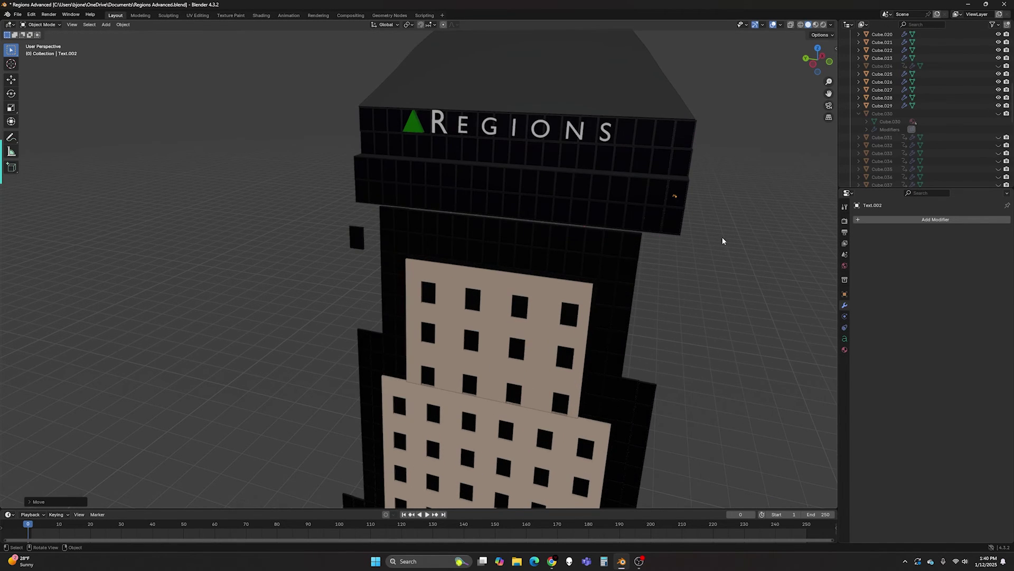
# - In a side view, move the text object to just in front of the Regions sign
pyautogui.moveTo(723, 240); pyautogui.dragTo(639, 275, button='middle')
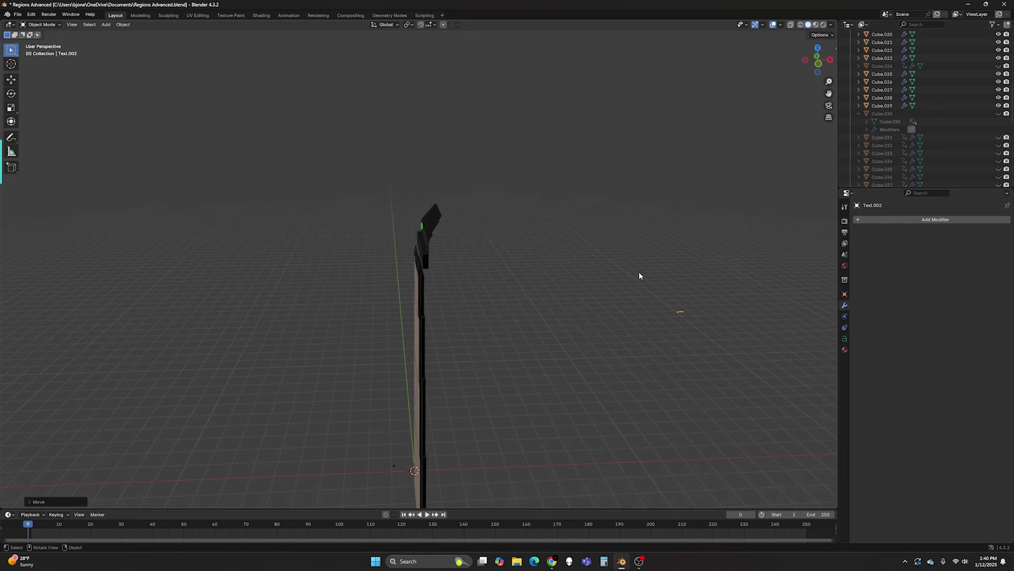
pyautogui.click(680, 312)
pyautogui.press('g')
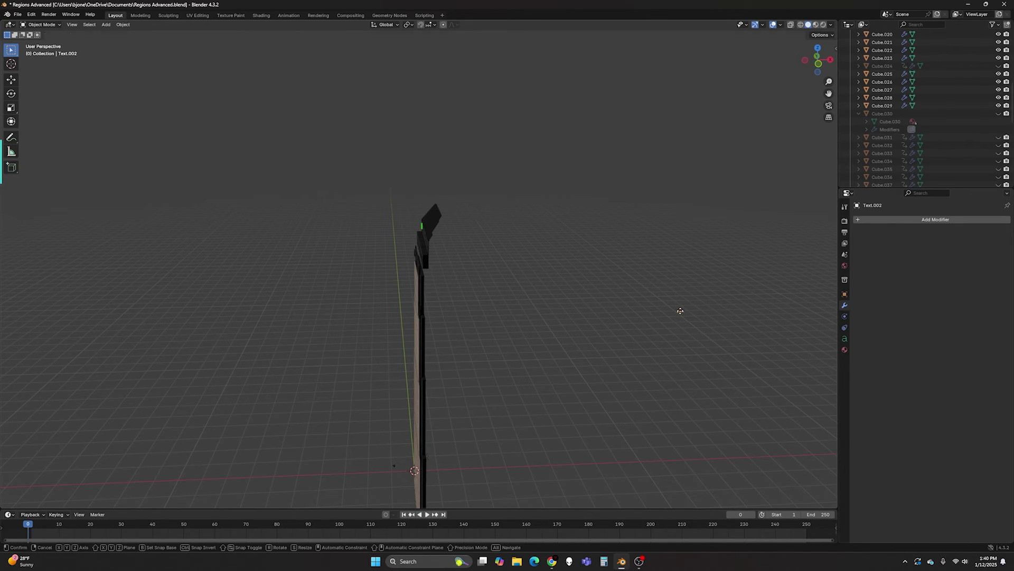
pyautogui.click(407, 225)
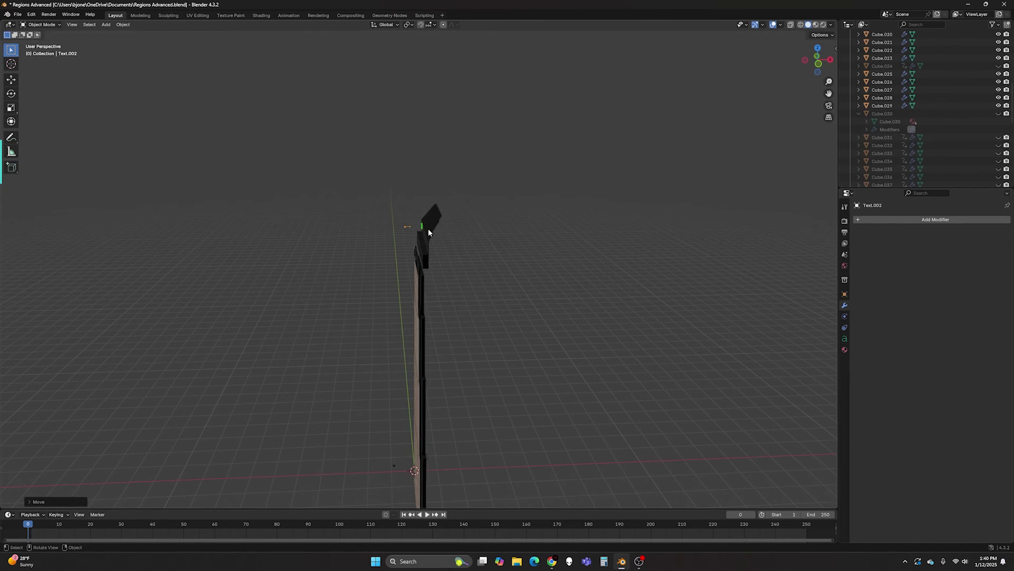
# - Enter Edit Mode on the new text object and replace its default text with "Subscribe"
pyautogui.moveTo(427, 228); pyautogui.dragTo(417, 307, button='middle')
pyautogui.scroll(4, 419, 317)
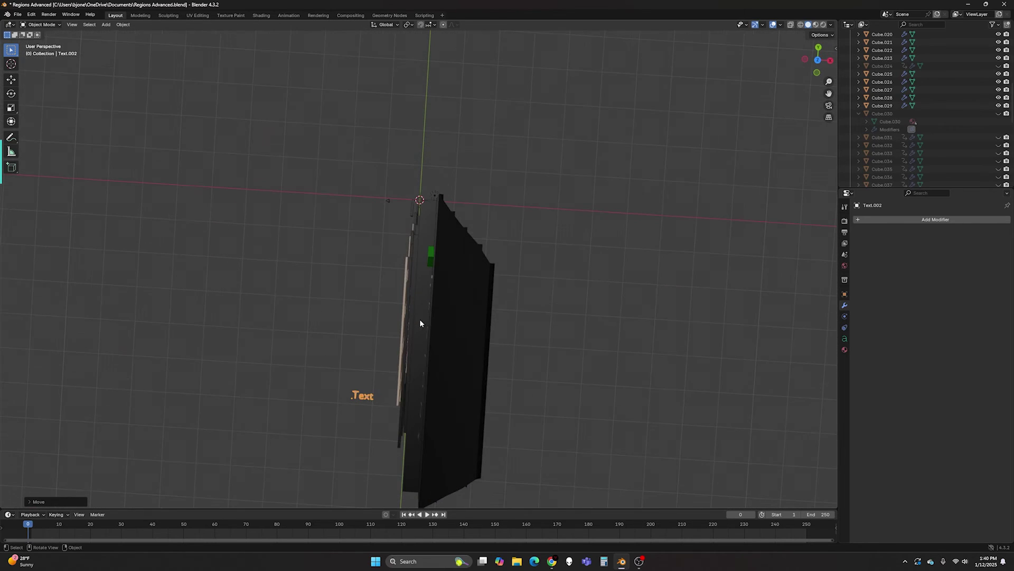
pyautogui.scroll(3, 581, 351)
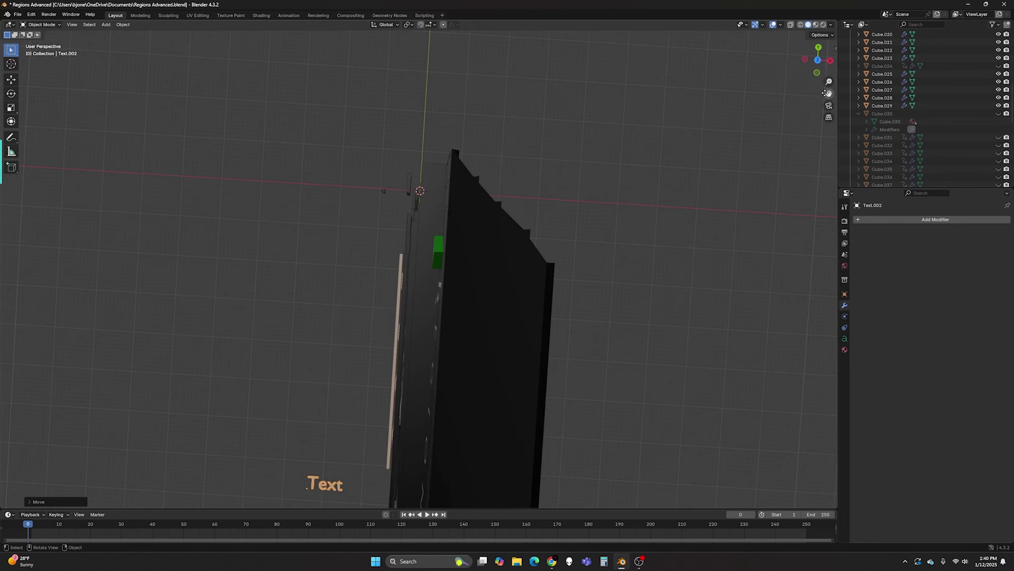
pyautogui.moveTo(828, 93); pyautogui.dragTo(845, 42)
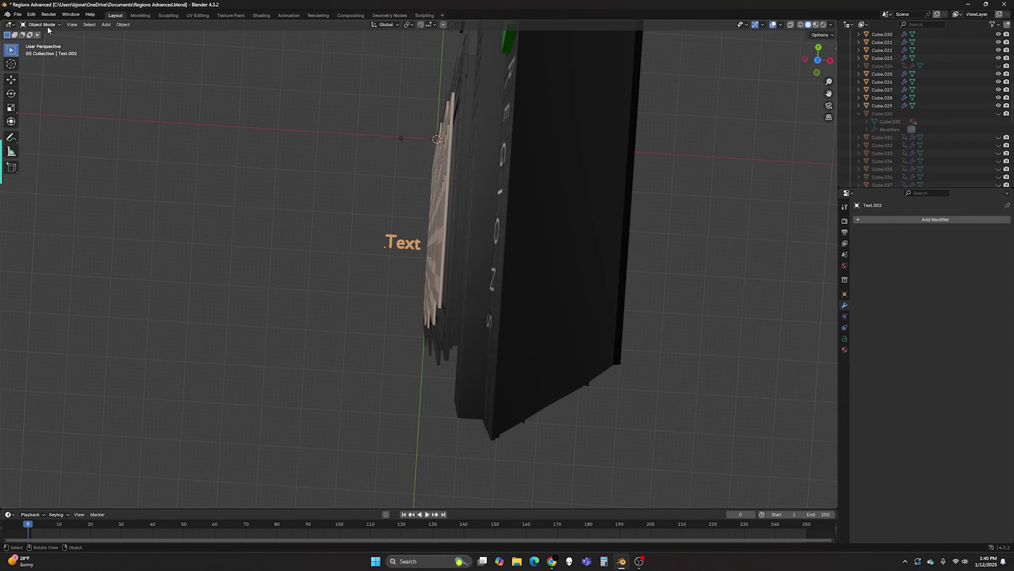
pyautogui.press('Tab')
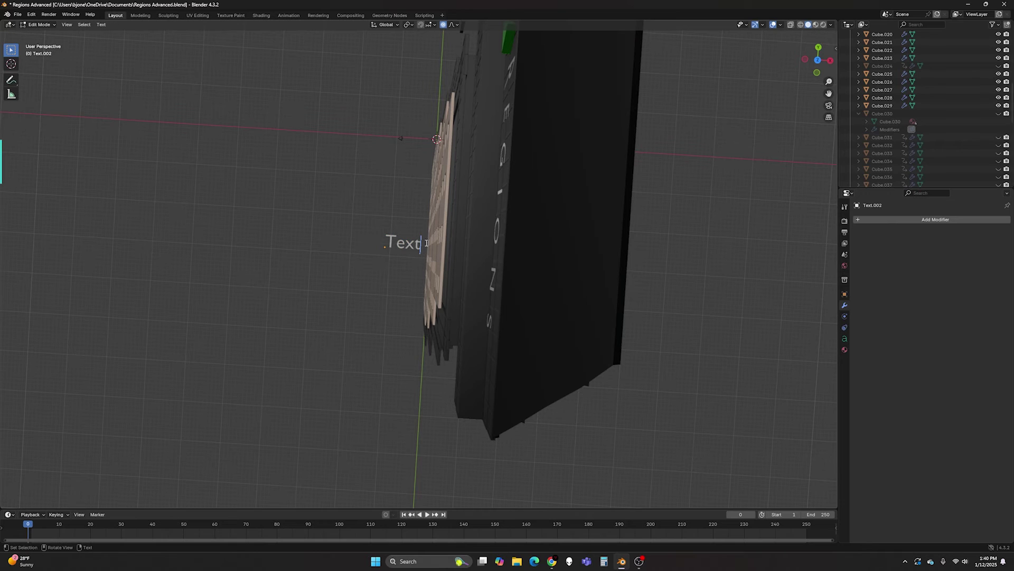
pyautogui.press('BackSpace')
pyautogui.press('BackSpace')
pyautogui.press('BackSpace')
pyautogui.press('BackSpace')
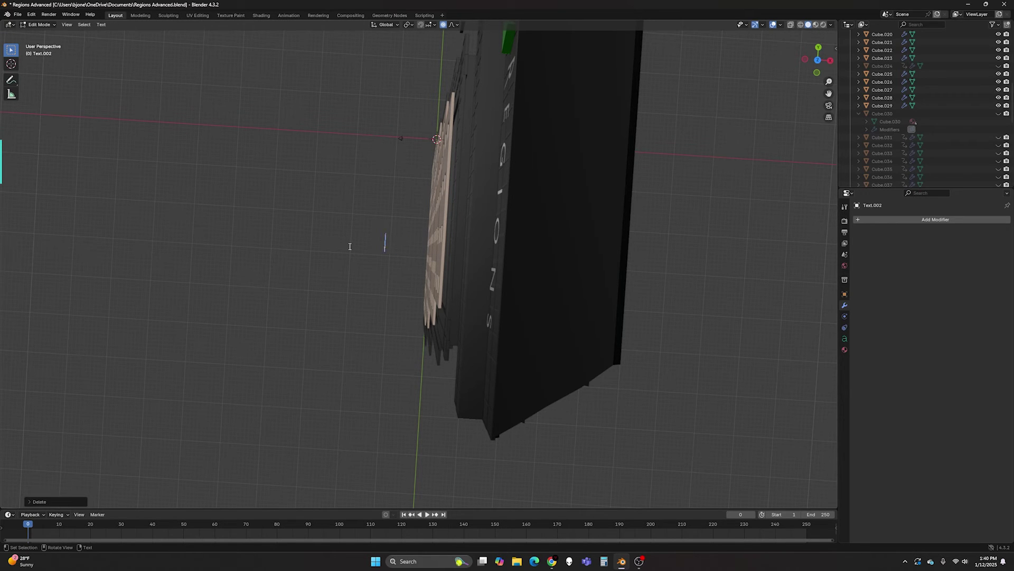
pyautogui.write('Subscribe')
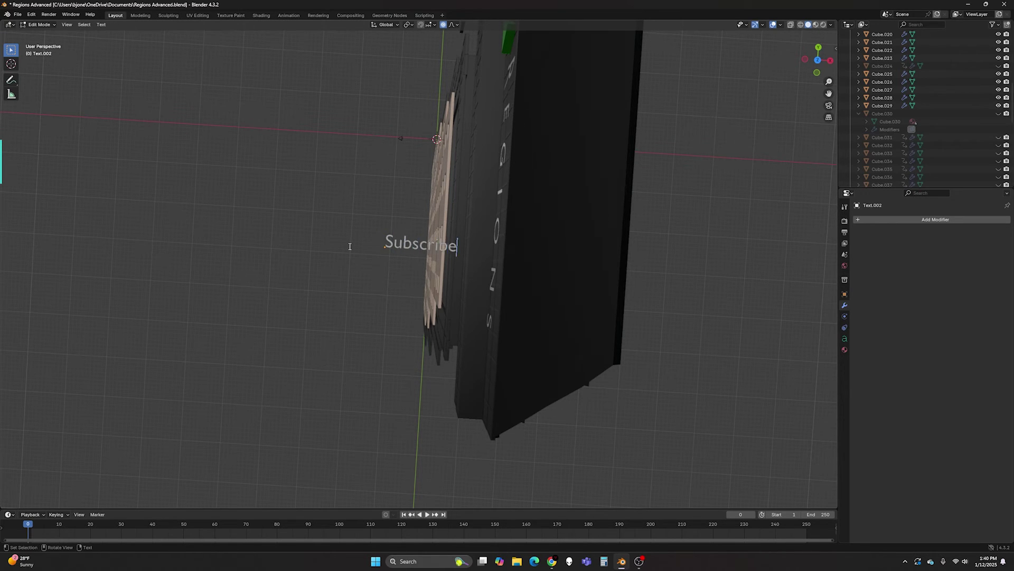
# - Extend the new text object's wording with " to my chan", clear it all and replace it with "Text"
pyautogui.write(' to my chan')
pyautogui.press('BackSpace')
pyautogui.press('BackSpace')
pyautogui.press('BackSpace')
pyautogui.press('BackSpace')
pyautogui.press('BackSpace')
pyautogui.press('BackSpace')
pyautogui.press('BackSpace')
pyautogui.press('BackSpace')
pyautogui.press('BackSpace')
pyautogui.press('BackSpace')
pyautogui.press('BackSpace')
pyautogui.press('BackSpace')
pyautogui.press('BackSpace')
pyautogui.press('BackSpace')
pyautogui.press('BackSpace')
pyautogui.press('BackSpace')
pyautogui.press('BackSpace')
pyautogui.press('BackSpace')
pyautogui.press('BackSpace')
pyautogui.press('BackSpace')
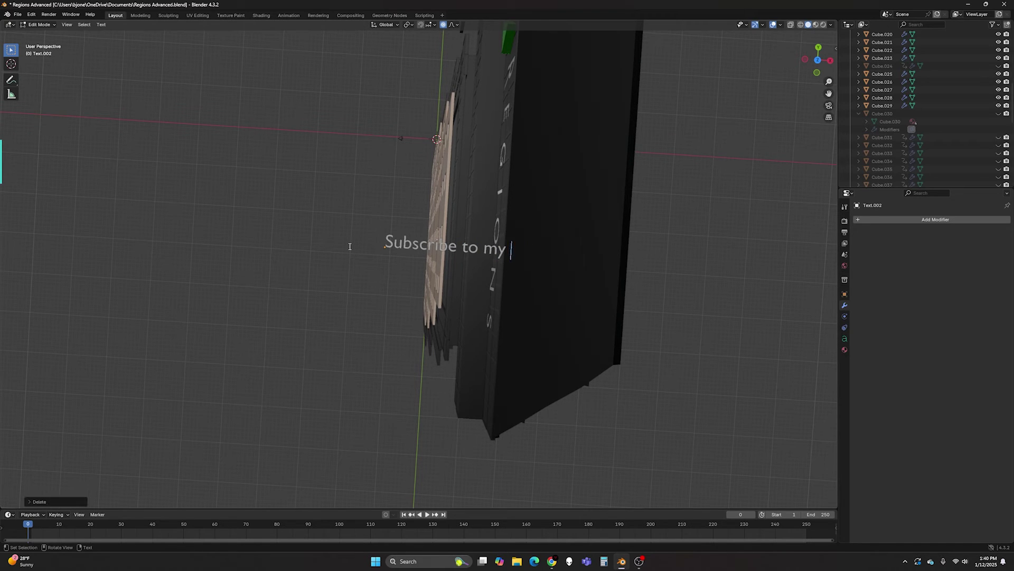
pyautogui.write('Text')
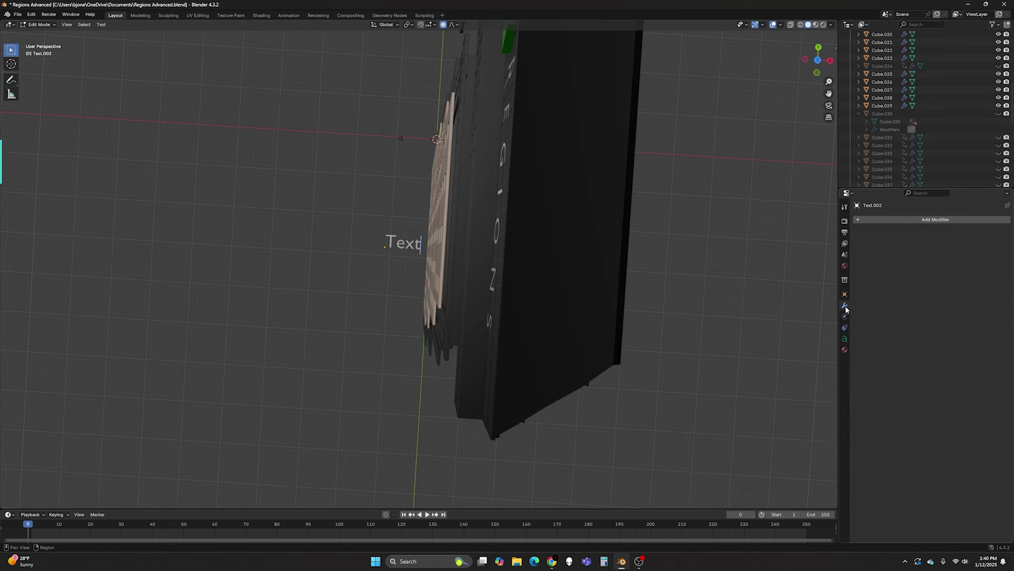
# - Look over the new text object's font and spacing settings, and delete the object in Object Mode
pyautogui.click(845, 339)
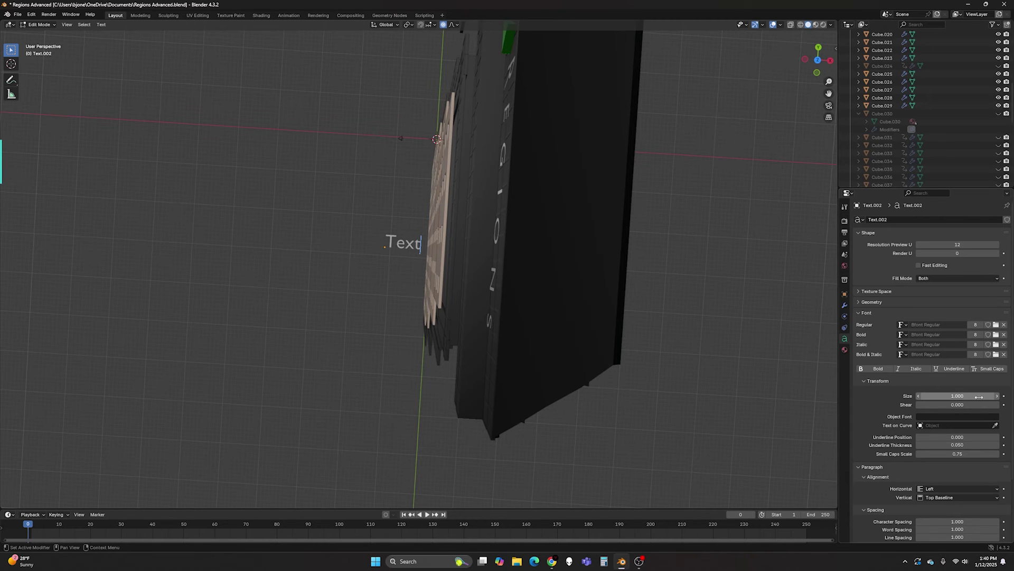
pyautogui.scroll(-3, 929, 482)
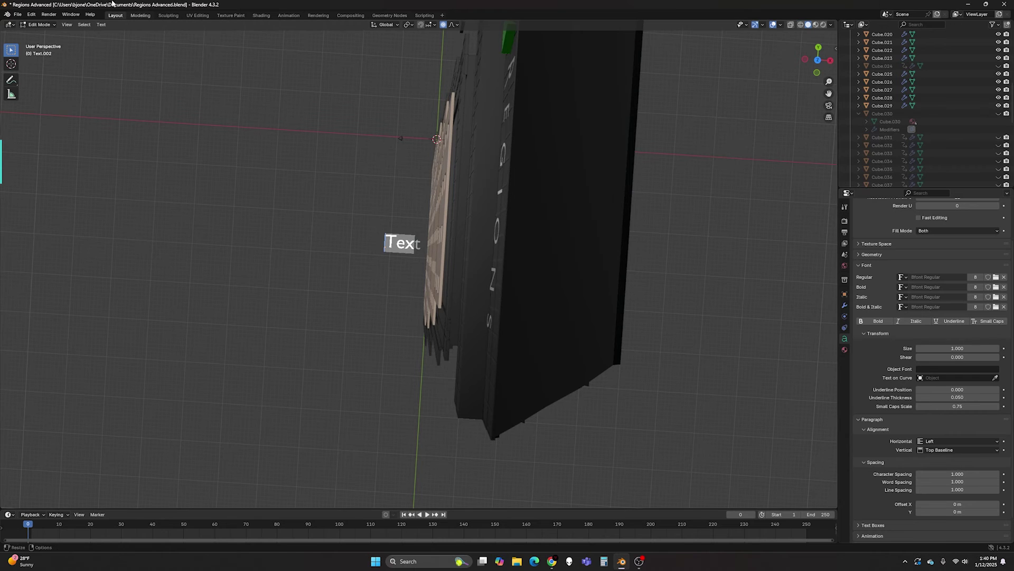
pyautogui.press('Tab')
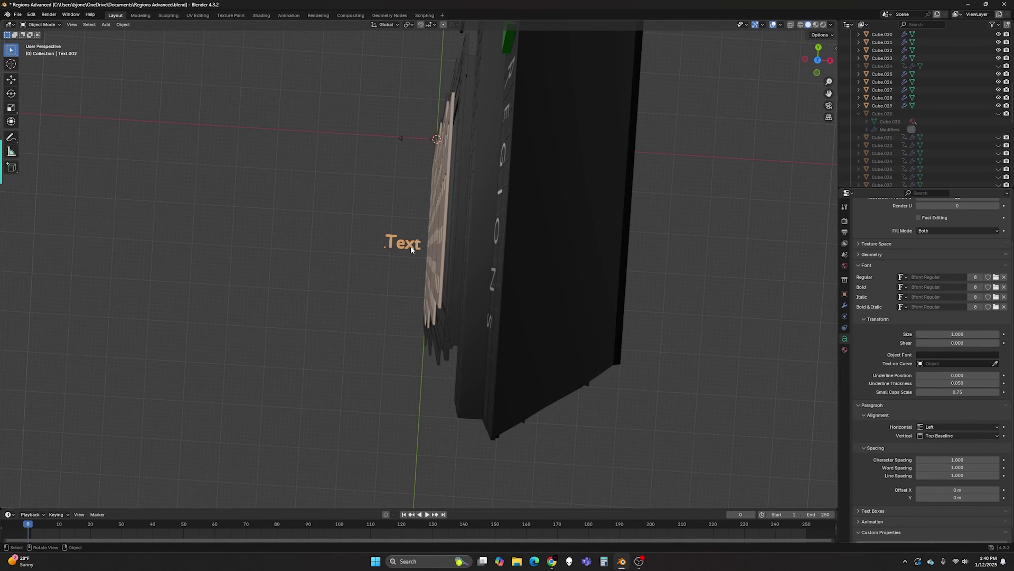
pyautogui.press('Delete')
# - Select the sign's large letter R and the remaining "egions" lettering in turn to examine their text settings
pyautogui.moveTo(417, 248); pyautogui.dragTo(663, 192, button='middle')
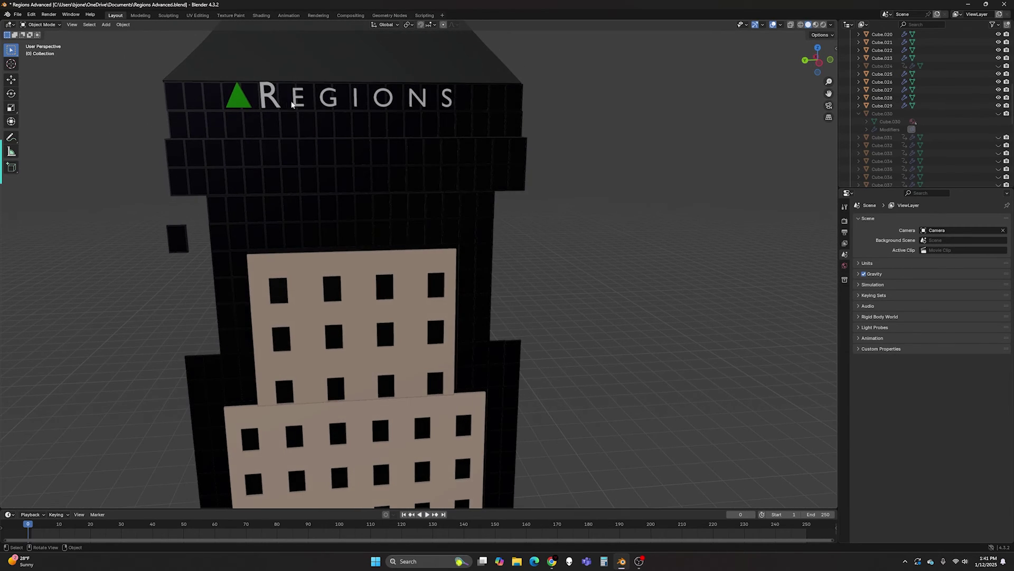
pyautogui.click(272, 96)
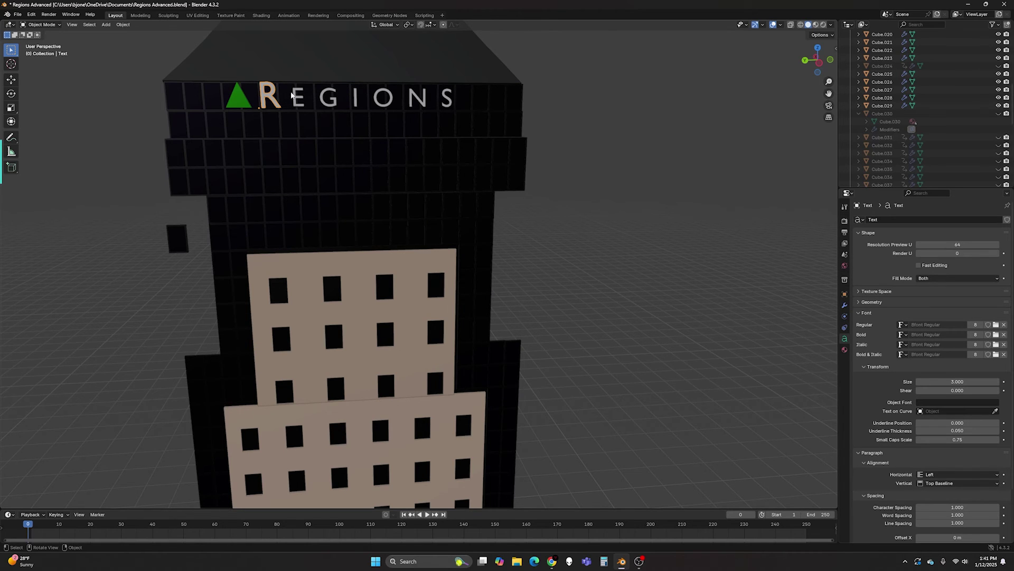
pyautogui.click(297, 98)
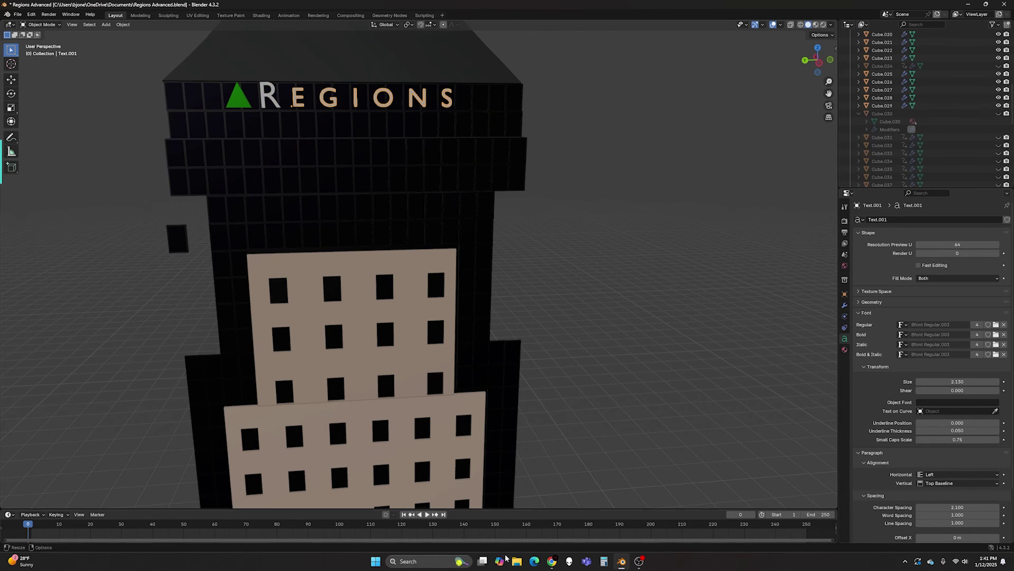
# - Switch to the browser, view the full-height photo of Regions Tower with its sign logo, and return to Blender
pyautogui.click(552, 561)
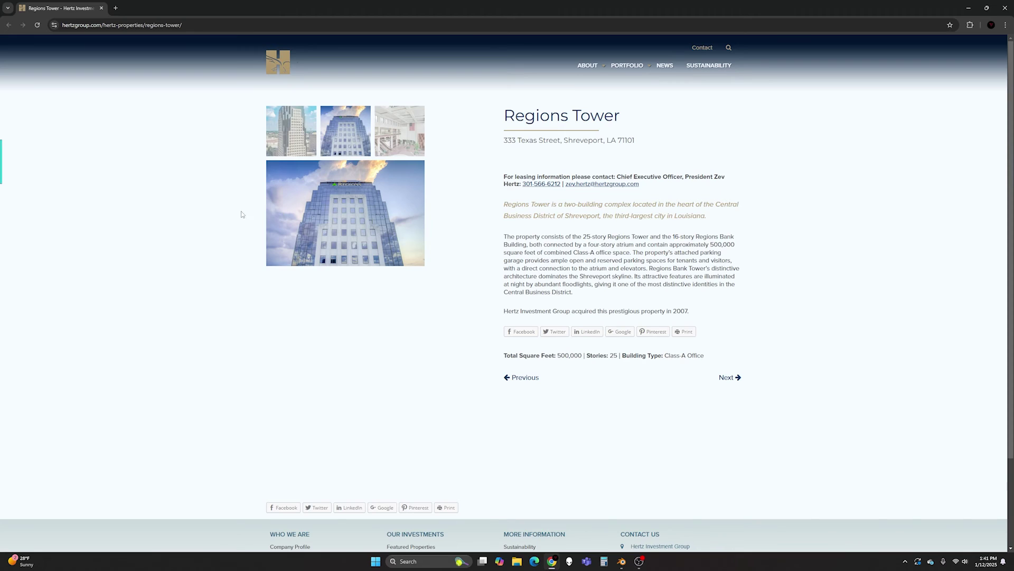
pyautogui.click(286, 216)
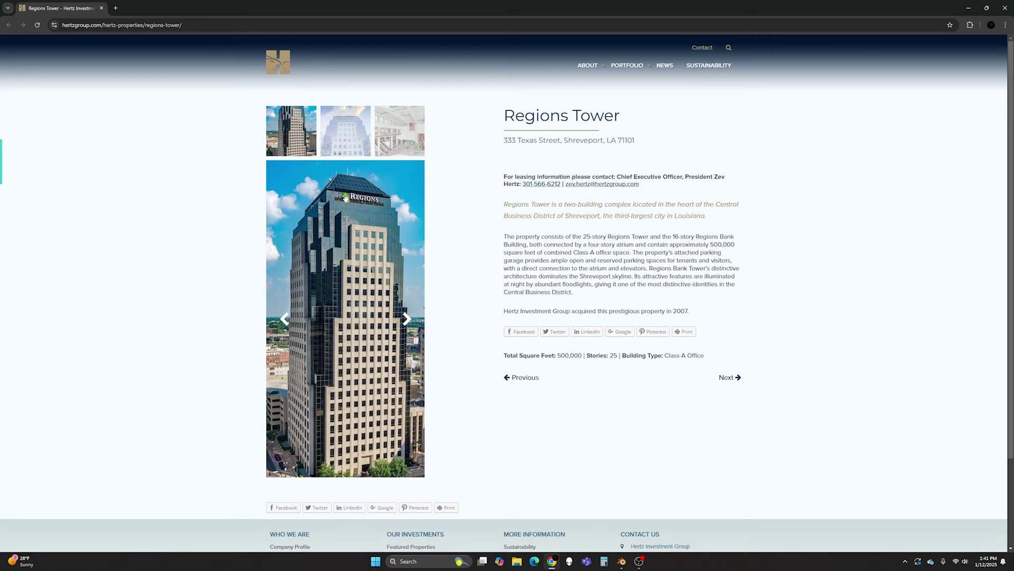
pyautogui.click(621, 561)
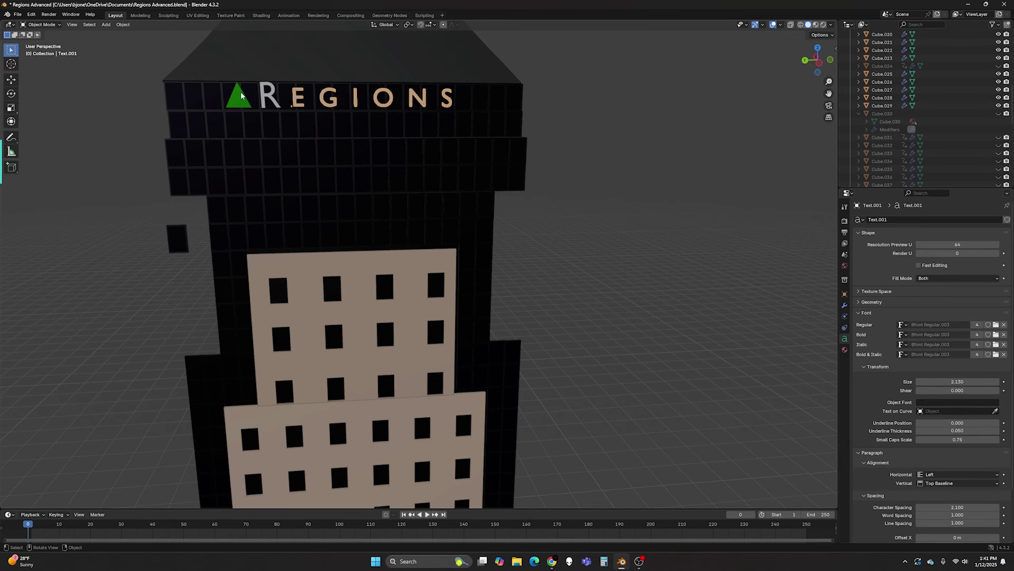
# - Add a cube mesh to the scene
pyautogui.click(105, 24)
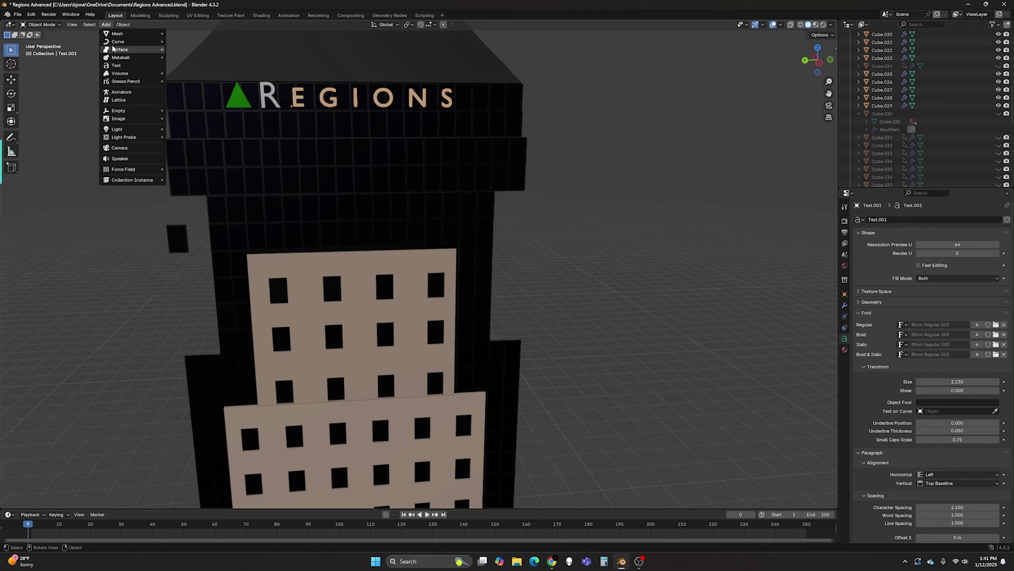
pyautogui.moveTo(114, 44)
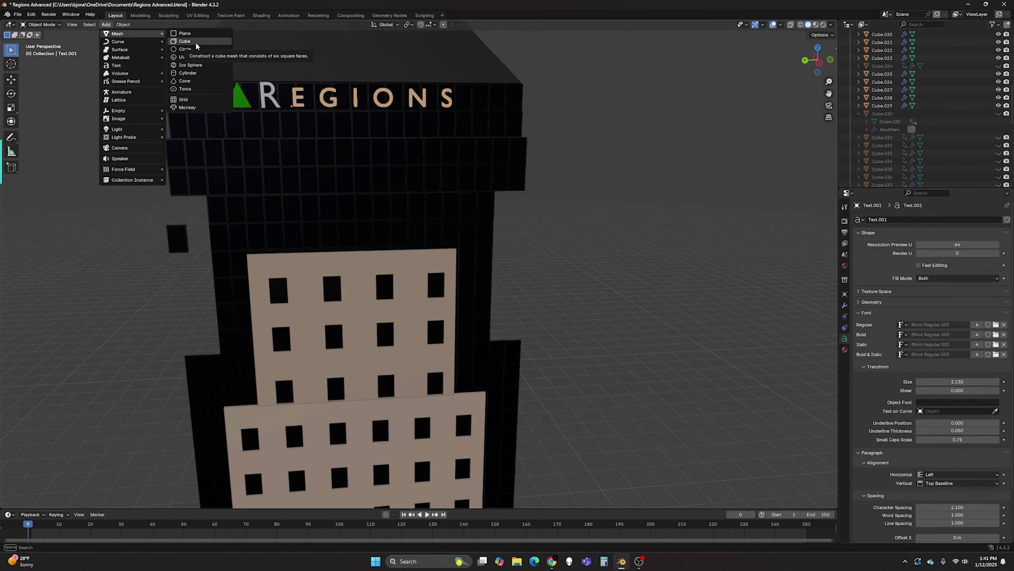
pyautogui.click(196, 45)
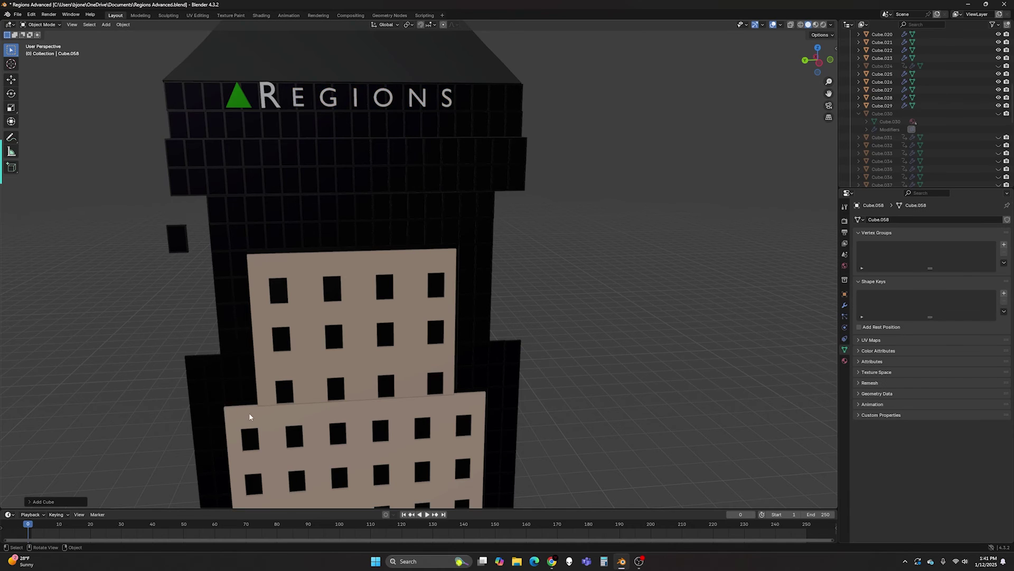
# - Move the new cube up from the ground towards the tower's crown
pyautogui.scroll(-5, 248, 413)
pyautogui.scroll(-2, 251, 450)
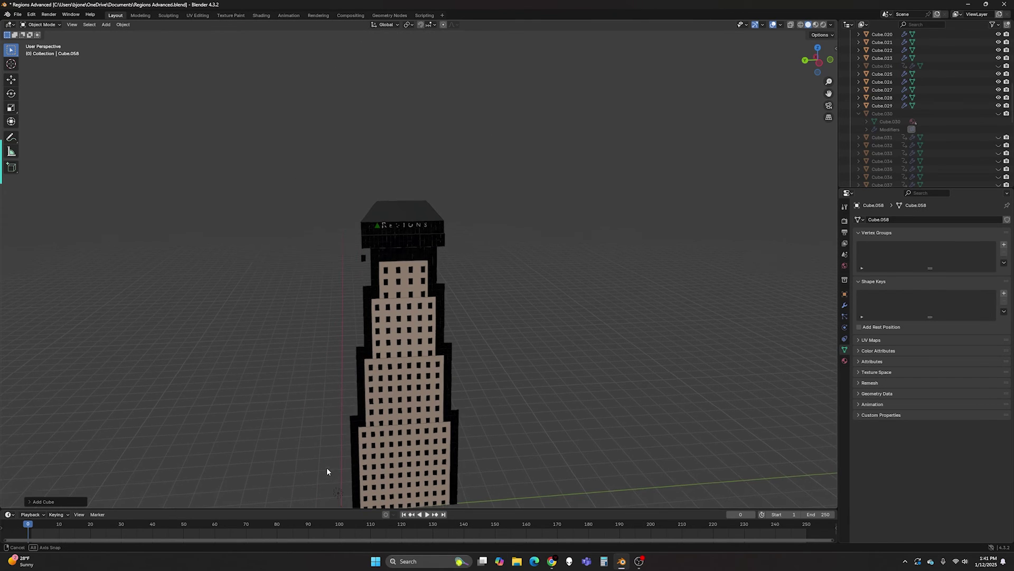
pyautogui.moveTo(328, 471); pyautogui.dragTo(316, 441, button='middle')
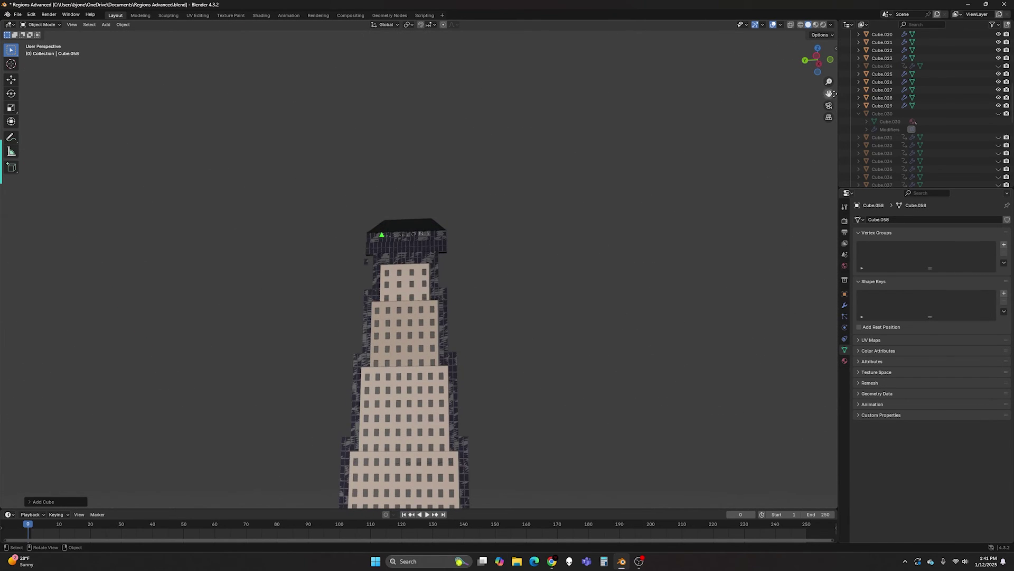
pyautogui.moveTo(829, 93); pyautogui.dragTo(778, 127)
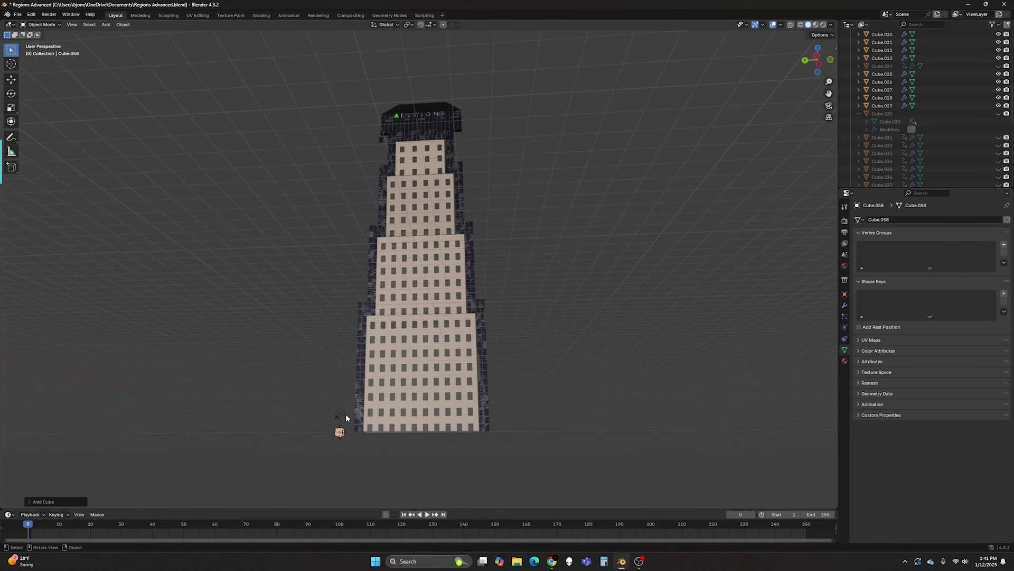
pyautogui.press('g')
pyautogui.click(377, 103)
pyautogui.moveTo(566, 168); pyautogui.dragTo(575, 210, button='middle')
pyautogui.press('g')
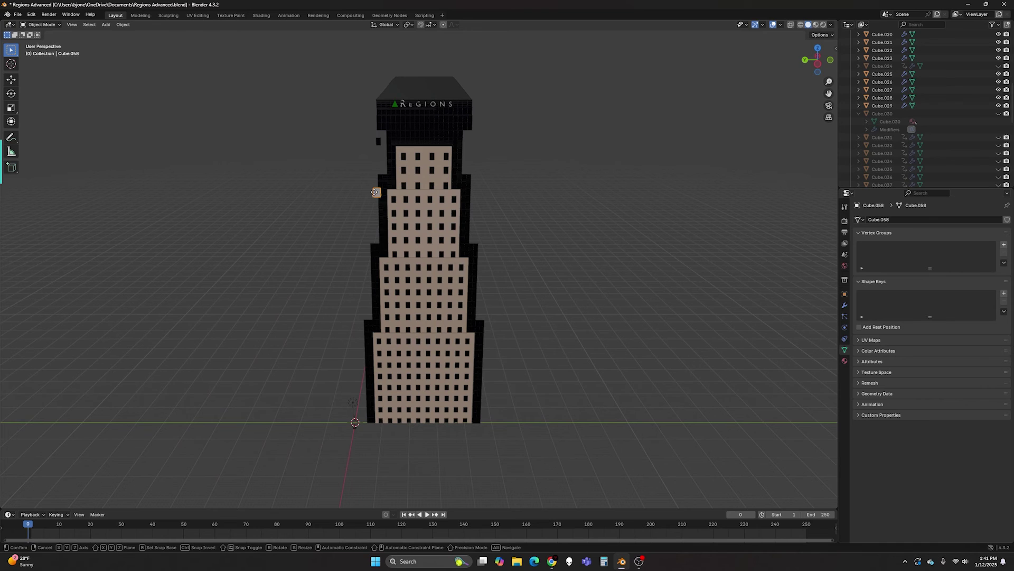
pyautogui.click(364, 126)
# - Move the cube into the open space beside the crown, away from the green triangle end of the Regions sign
pyautogui.moveTo(525, 142); pyautogui.dragTo(229, 71, button='middle')
pyautogui.press('g')
pyautogui.click(333, 115)
pyautogui.moveTo(829, 94); pyautogui.dragTo(890, 398)
pyautogui.press('g')
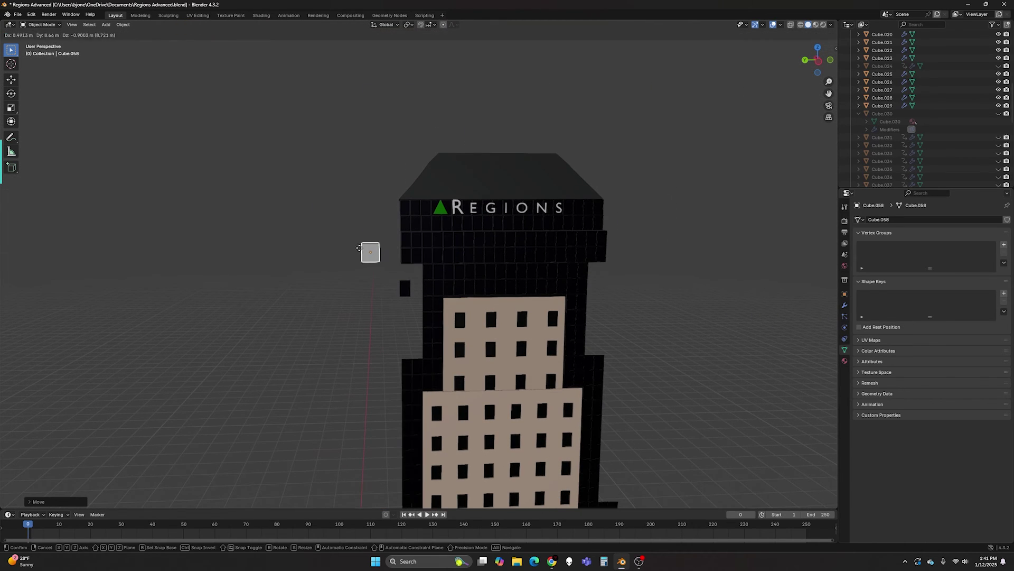
pyautogui.click(332, 243)
pyautogui.scroll(3, 348, 254)
pyautogui.scroll(2, 346, 250)
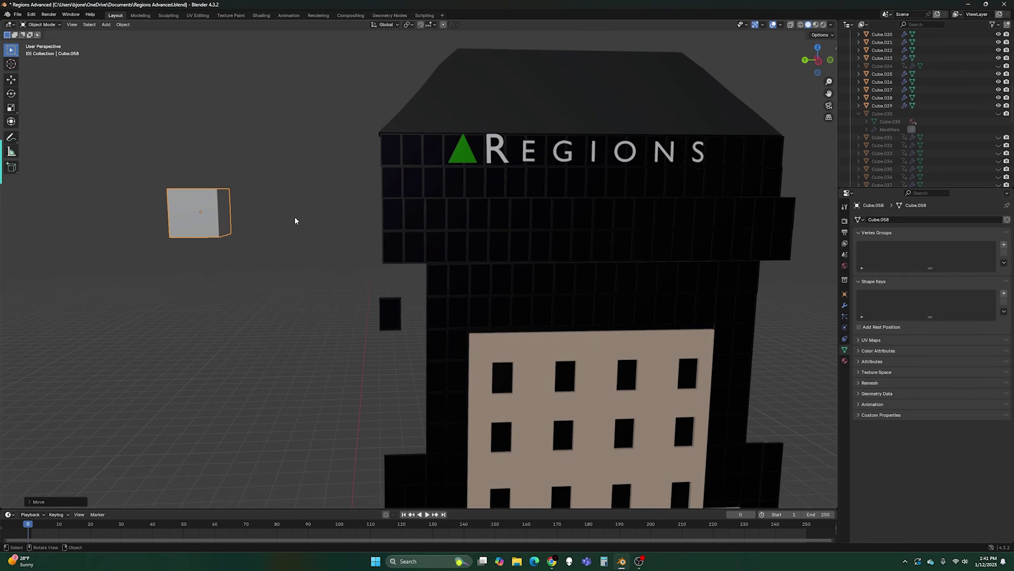
# - Scale the cube along the X axis into a thin slab
pyautogui.moveTo(294, 217); pyautogui.dragTo(303, 219, button='middle')
pyautogui.click(277, 192)
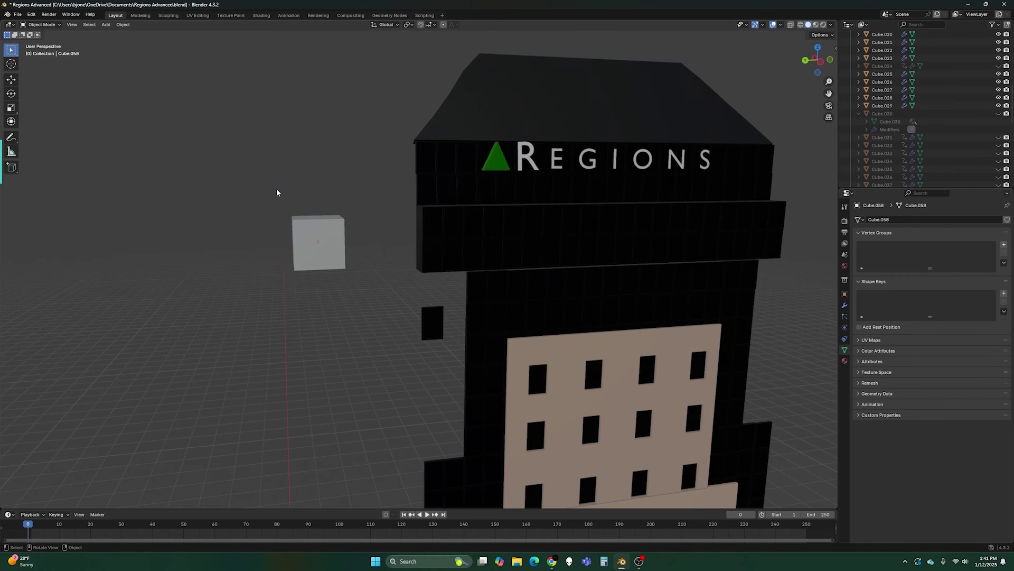
pyautogui.moveTo(266, 185); pyautogui.dragTo(304, 186, button='middle')
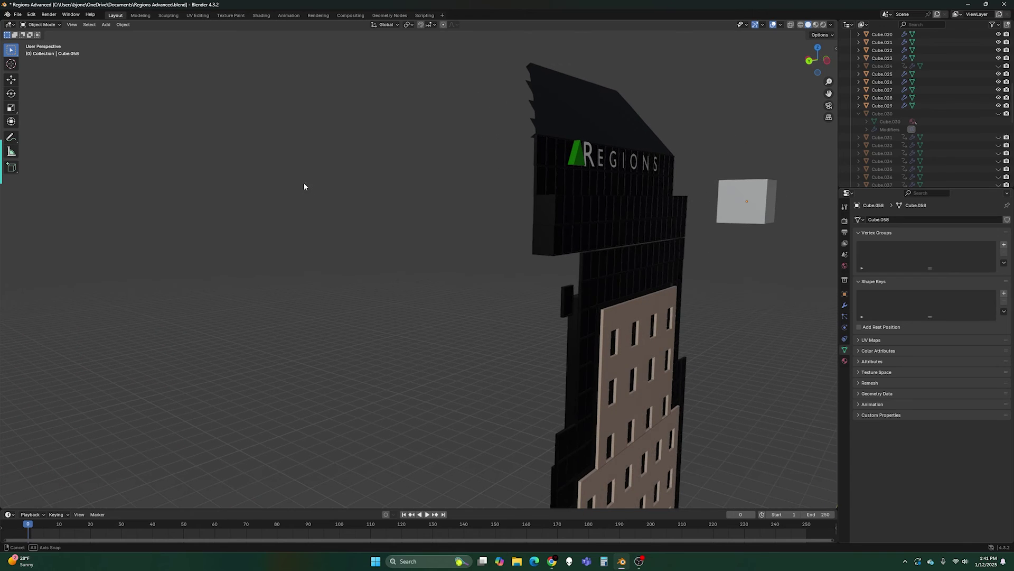
pyautogui.click(747, 220)
pyautogui.press('s')
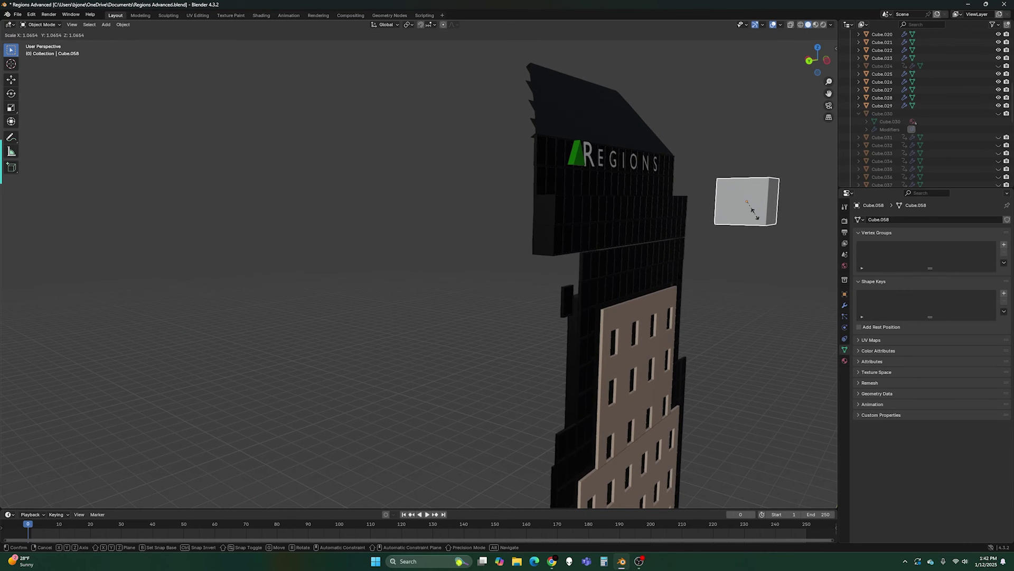
pyautogui.press('x')
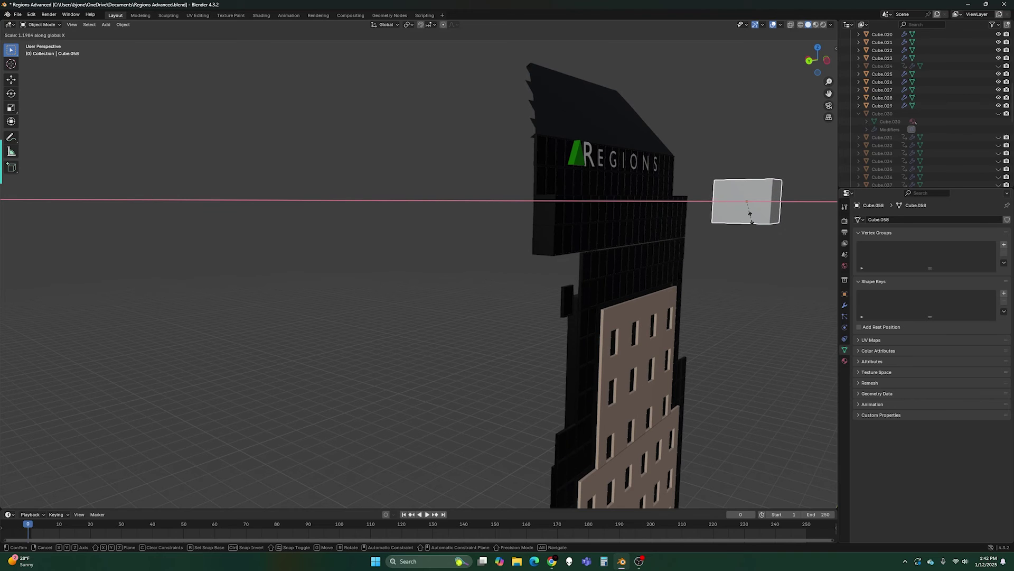
pyautogui.click(747, 199)
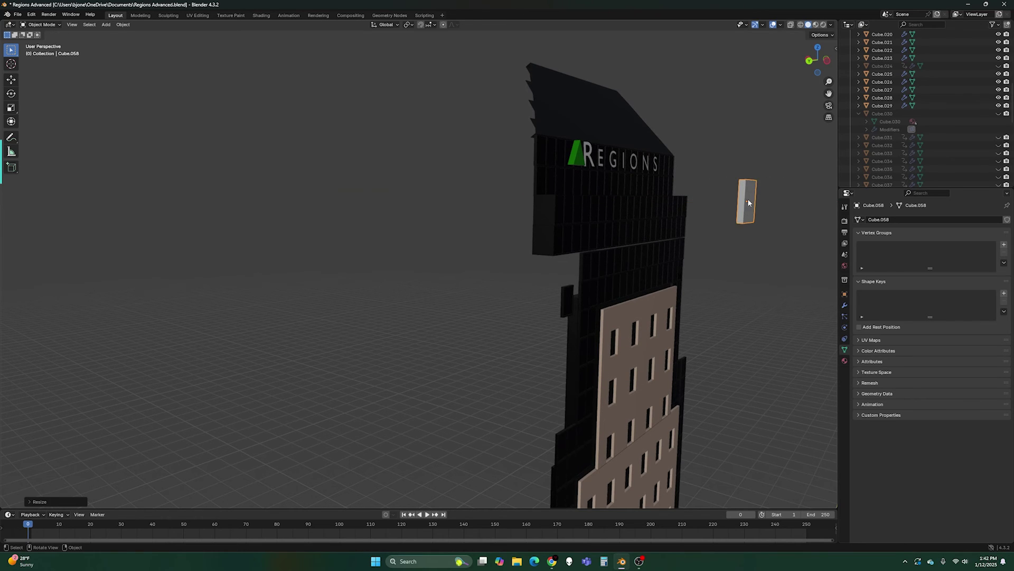
# - Enter Edit Mode on the thin slab and set the selection mode to vertices
pyautogui.moveTo(763, 199); pyautogui.dragTo(728, 198, button='middle')
pyautogui.click(302, 114)
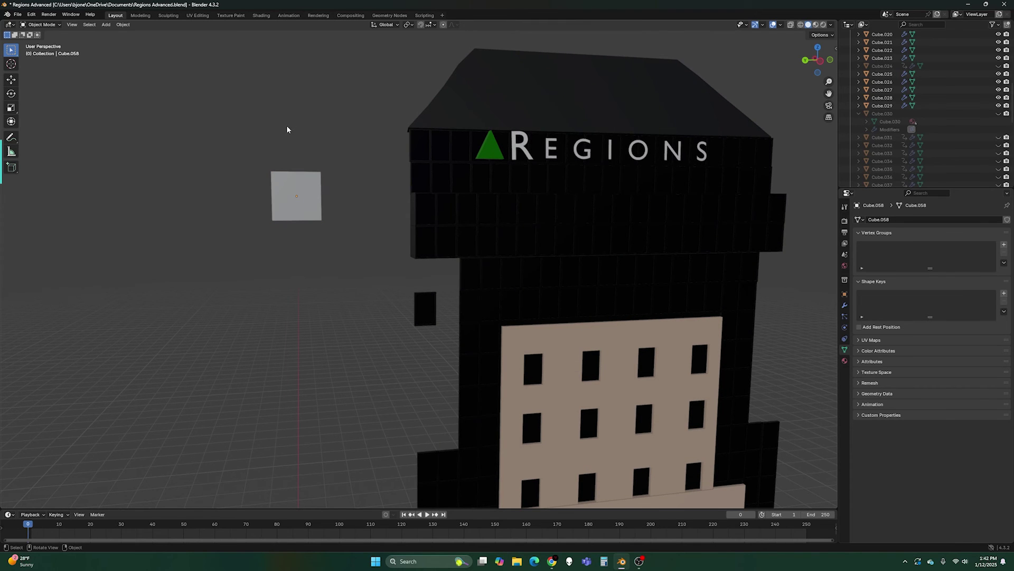
pyautogui.moveTo(286, 125); pyautogui.dragTo(355, 302, button='middle')
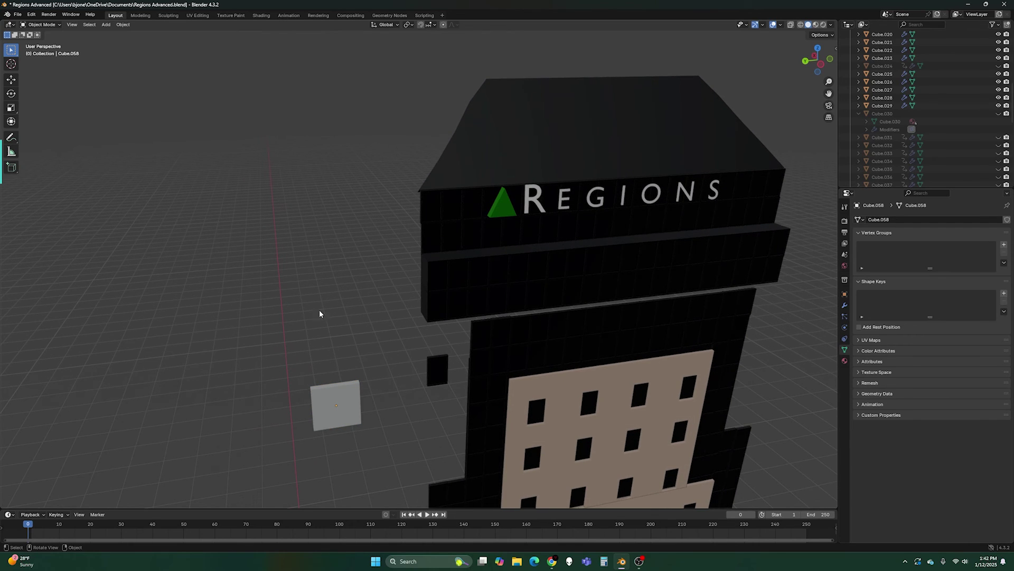
pyautogui.click(45, 24)
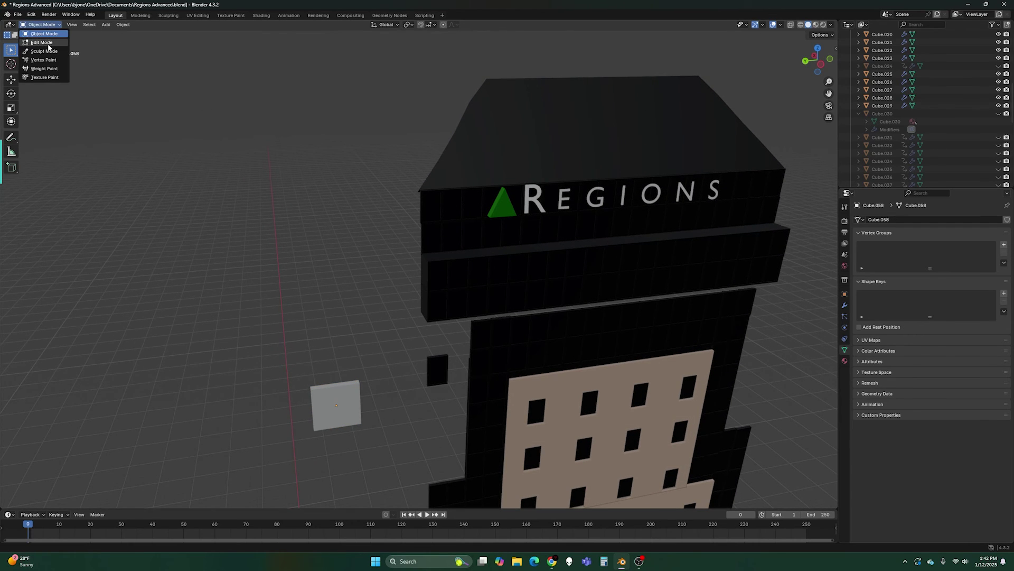
pyautogui.click(45, 37)
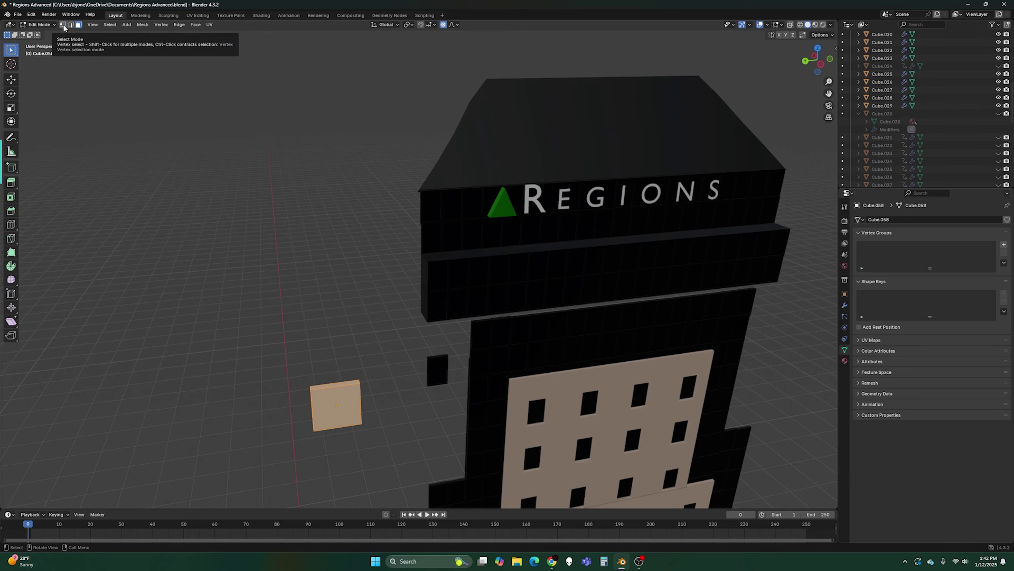
pyautogui.click(63, 25)
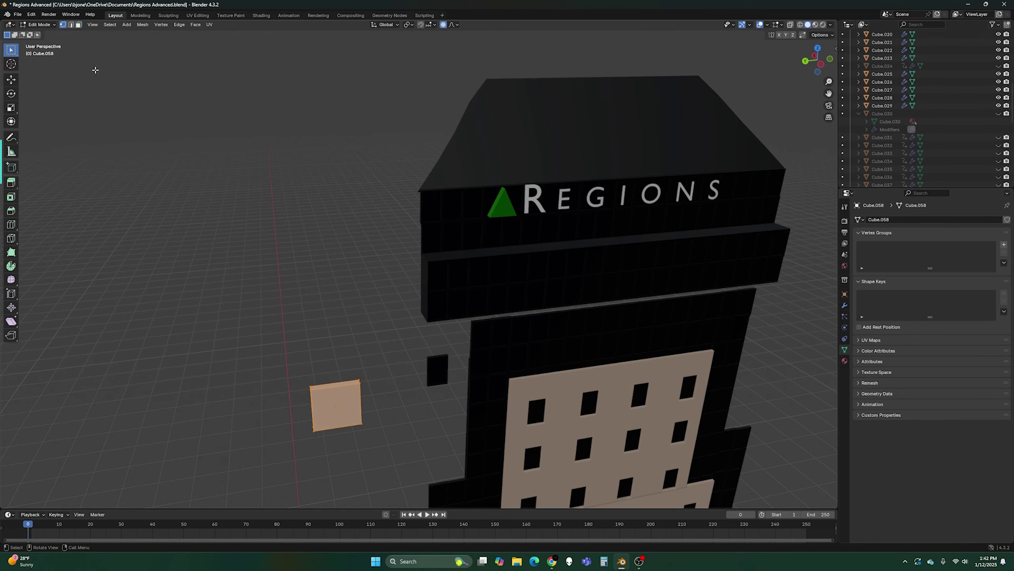
# - Try to merge the slab's top vertices at their center
pyautogui.click(309, 386)
pyautogui.keyDown('ctrl'); pyautogui.click(359, 380); pyautogui.keyUp('ctrl')
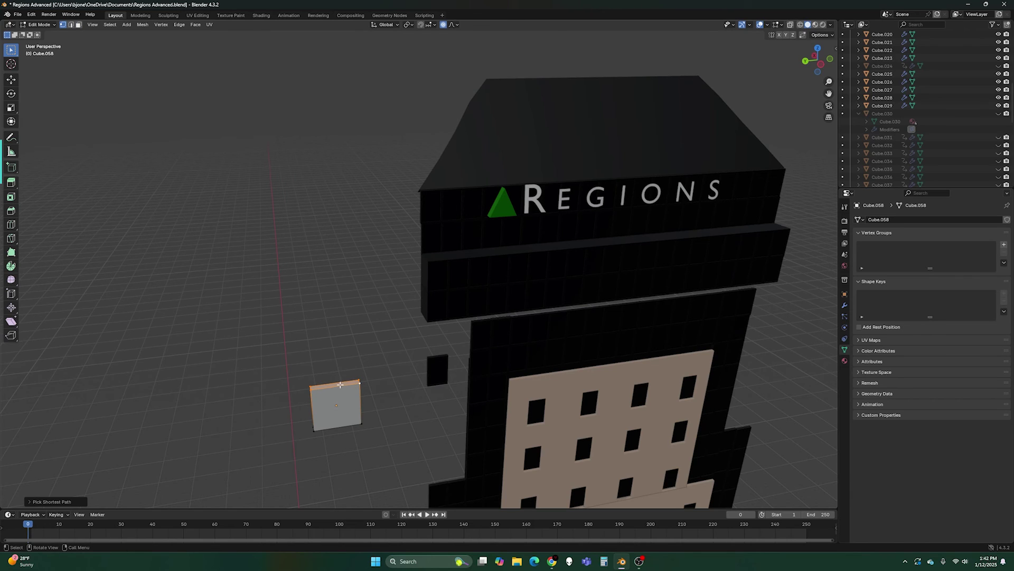
pyautogui.press('m')
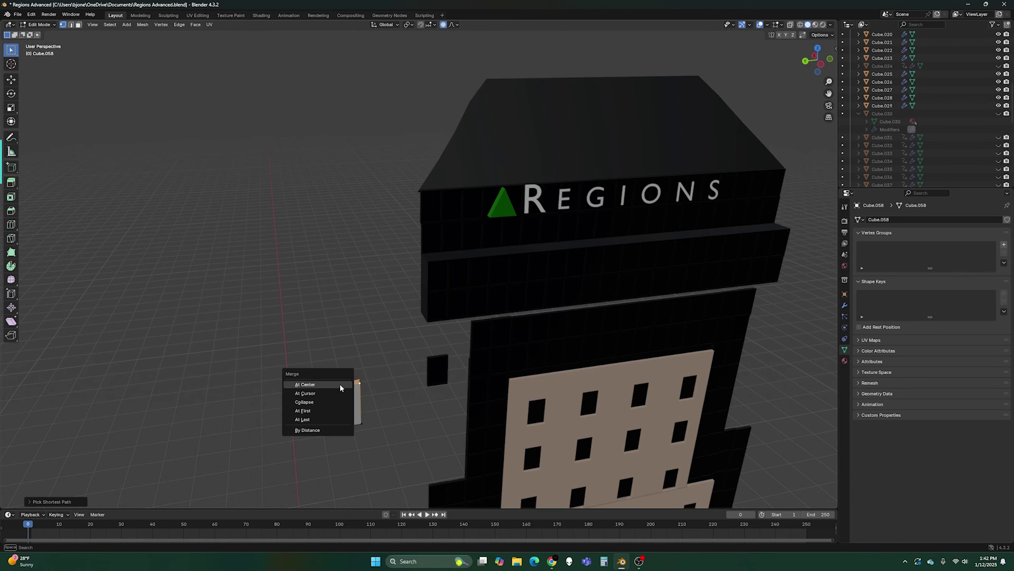
pyautogui.click(335, 384)
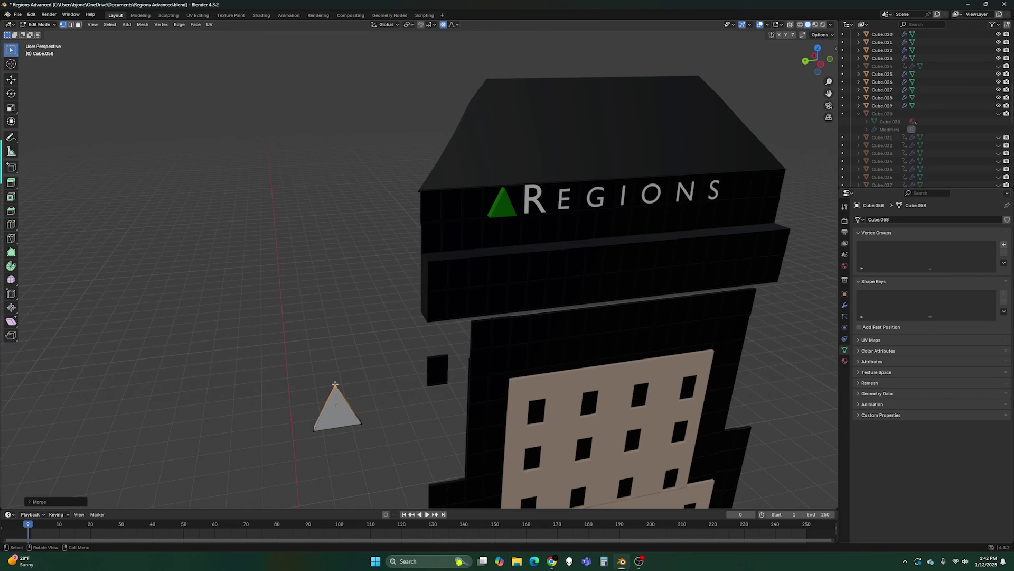
pyautogui.moveTo(370, 427)
pyautogui.mouseDown(button='middle')
pyautogui.moveTo(392, 414)
pyautogui.moveTo(362, 407)
pyautogui.moveTo(370, 420)
pyautogui.mouseUp(button='middle')
pyautogui.hotkey('ctrl', 'z')
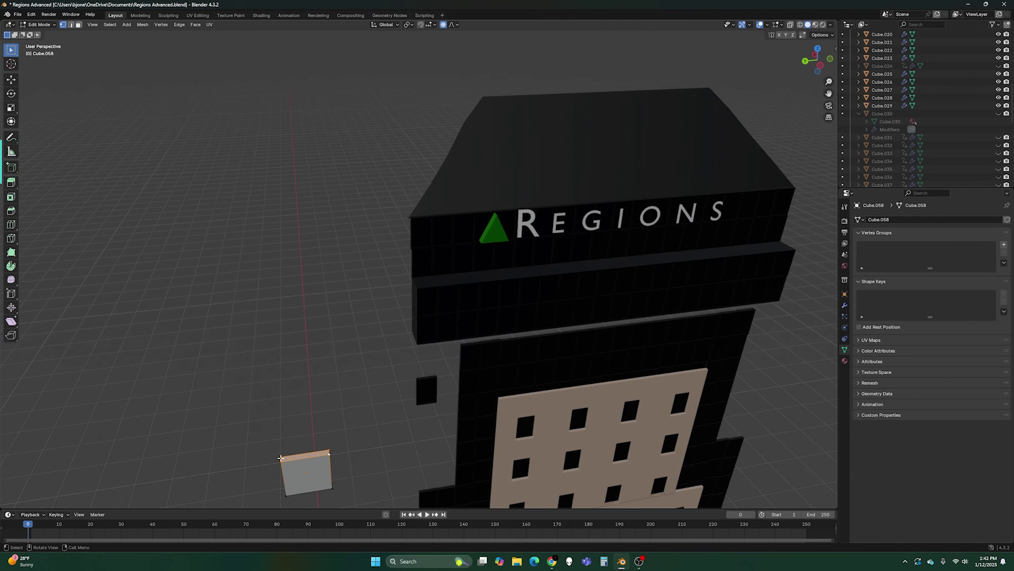
# - Merge the two rear top vertices of the slab at their center
pyautogui.keyDown('ctrl'); pyautogui.click(317, 449); pyautogui.keyUp('ctrl')
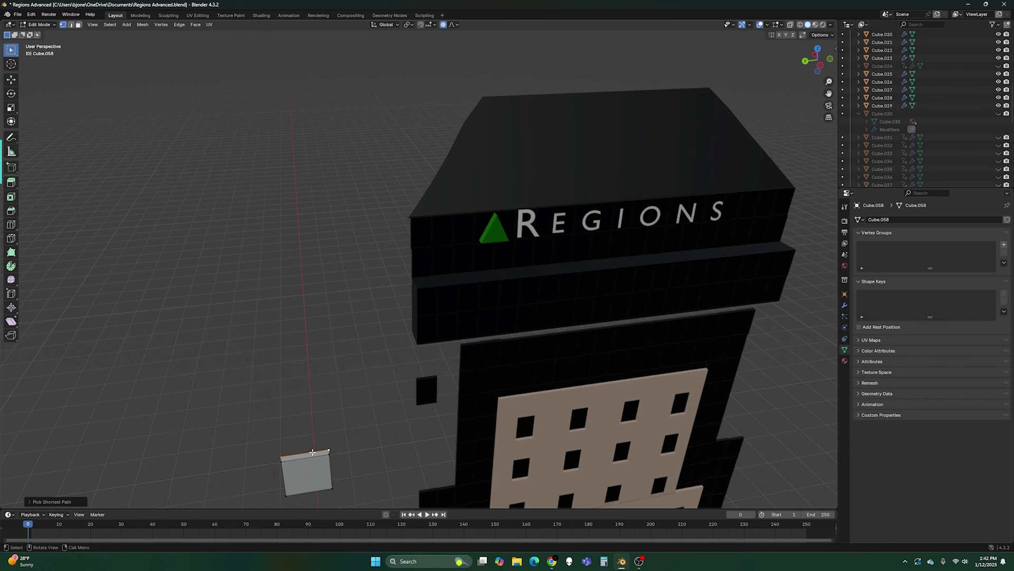
pyautogui.press('m')
pyautogui.click(310, 453)
pyautogui.hotkey('ctrl', 'z')
pyautogui.press('m')
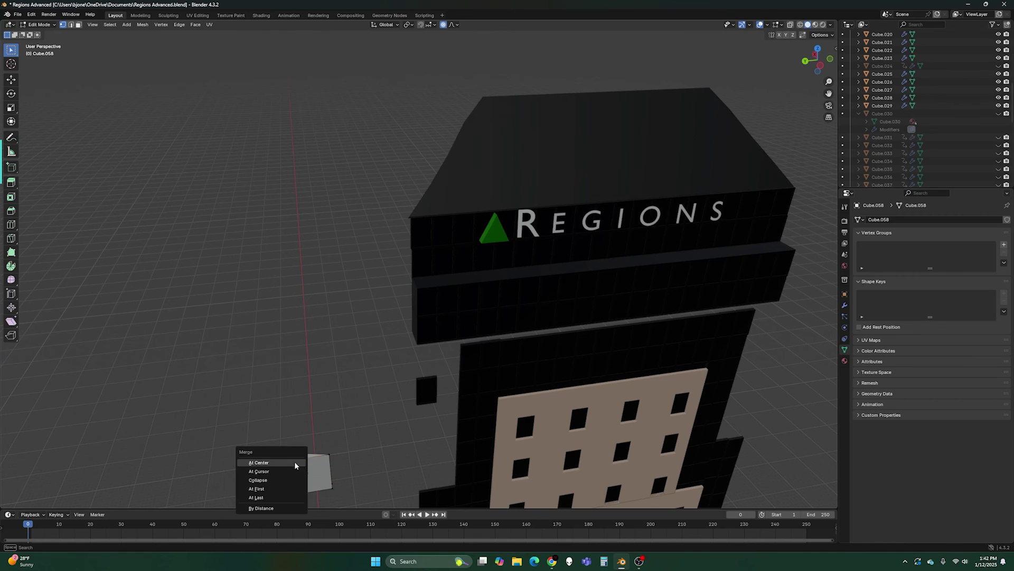
pyautogui.click(305, 462)
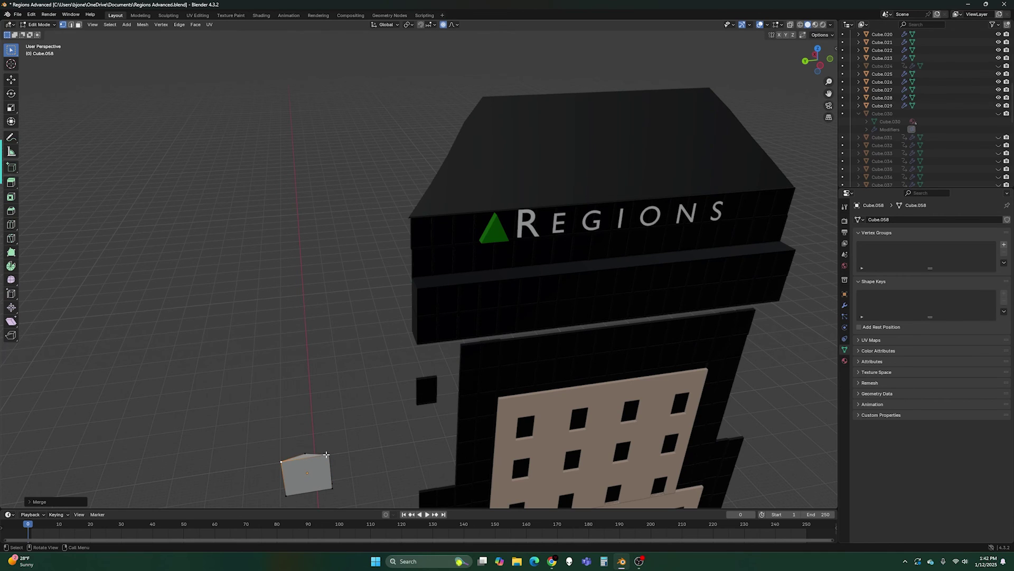
# - Merge the two front top vertices of the slab at their center to form a triangular prism
pyautogui.click(328, 454)
pyautogui.keyDown('ctrl'); pyautogui.click(280, 459); pyautogui.keyUp('ctrl')
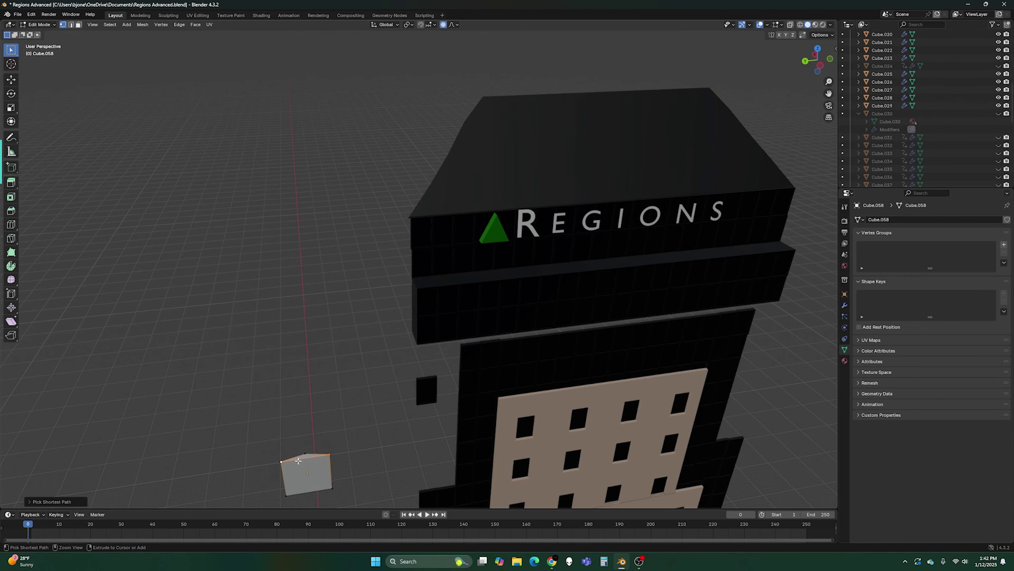
pyautogui.rightClick(303, 462)
pyautogui.click(378, 435)
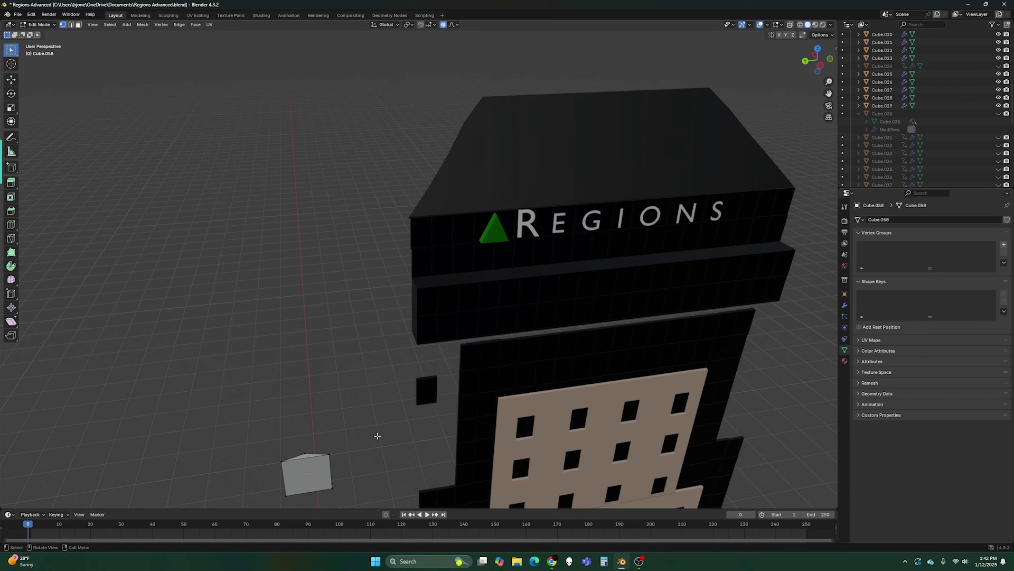
pyautogui.click(329, 455)
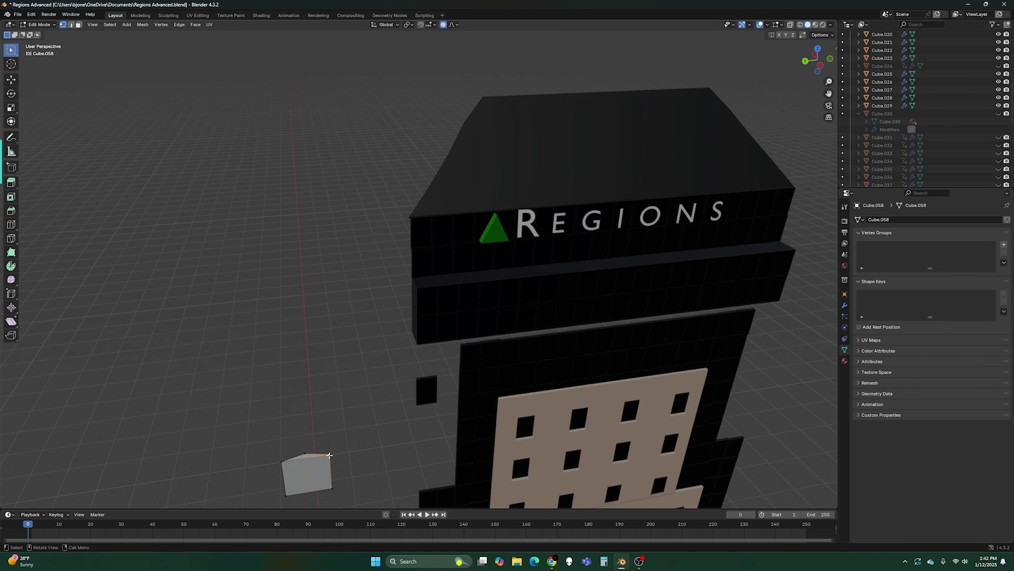
pyautogui.keyDown('ctrl'); pyautogui.click(281, 461); pyautogui.keyUp('ctrl')
pyautogui.press('m')
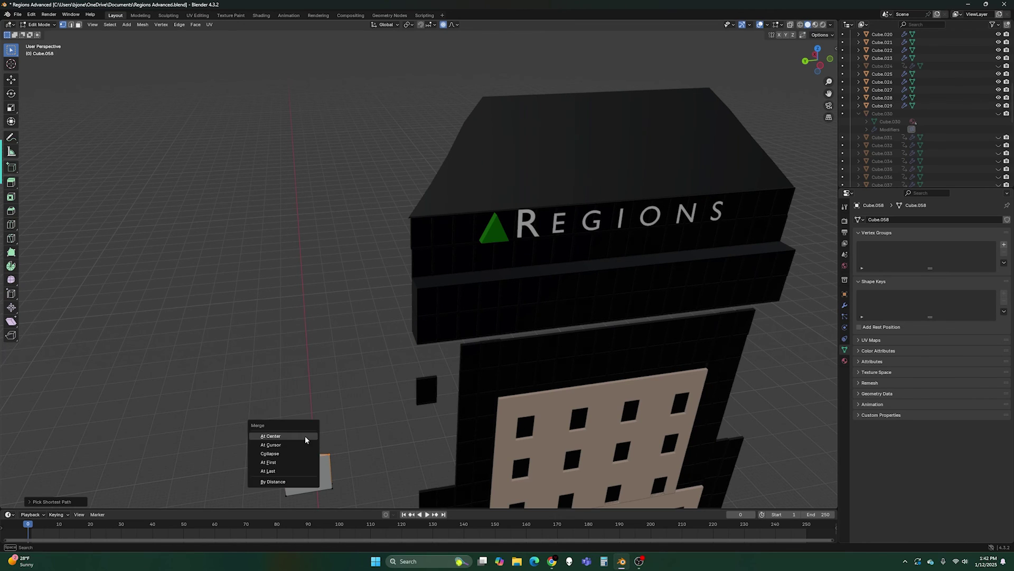
pyautogui.click(312, 439)
pyautogui.moveTo(328, 441)
pyautogui.mouseDown(button='middle')
pyautogui.moveTo(351, 444)
pyautogui.moveTo(317, 437)
pyautogui.mouseUp(button='middle')
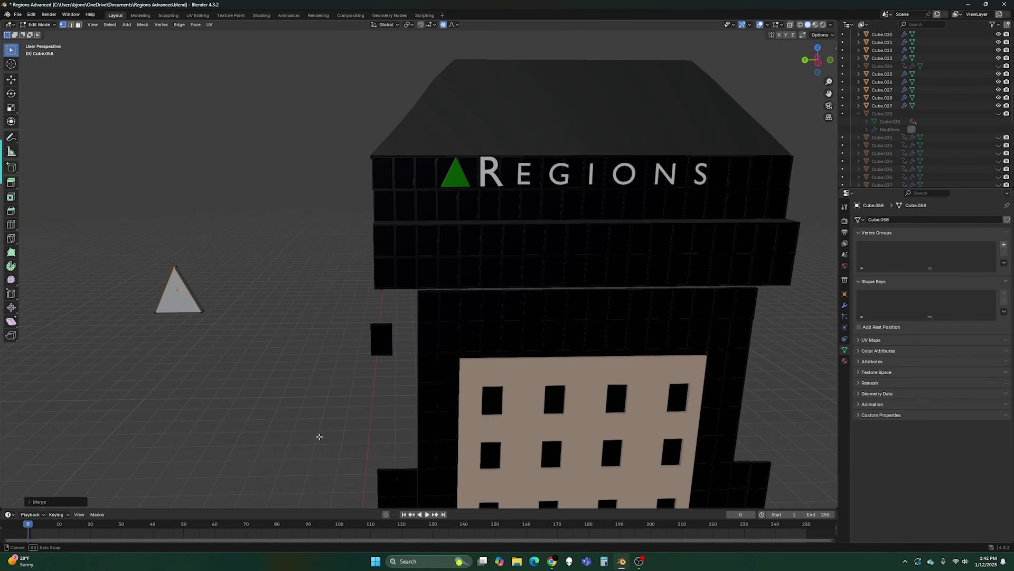
# - Return to Object Mode and delete the practice triangle beside the tower
pyautogui.press('Tab')
pyautogui.click(233, 316)
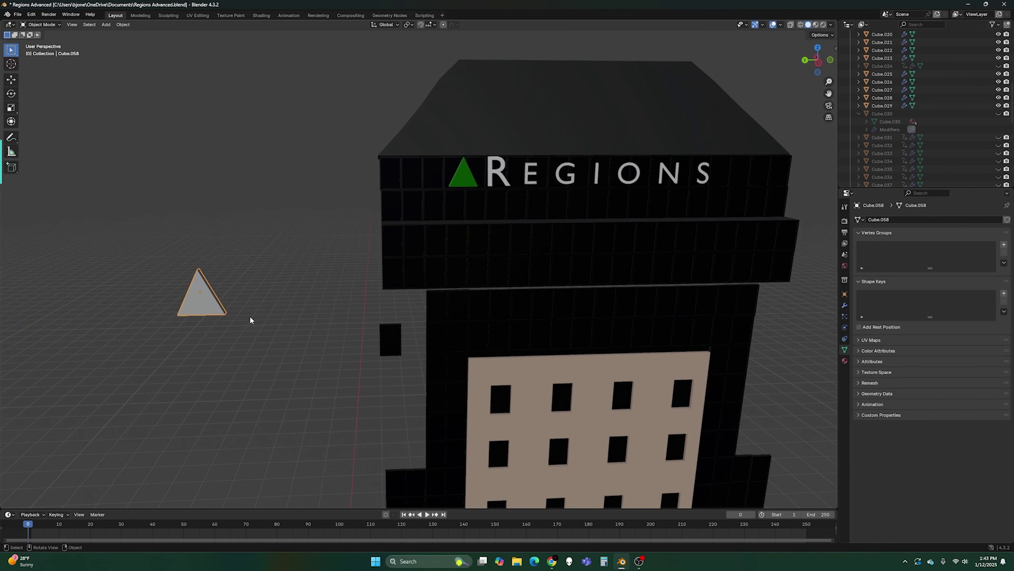
pyautogui.press('Delete')
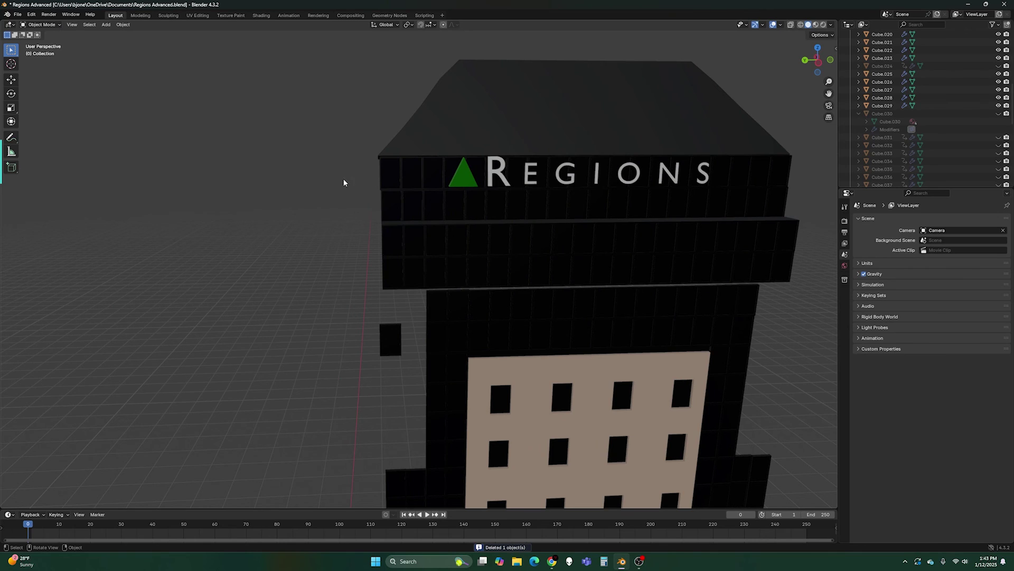
# - Select the green triangle on the sign and examine its Regions Symbol surface and viewport display material settings
pyautogui.click(454, 175)
pyautogui.click(470, 179)
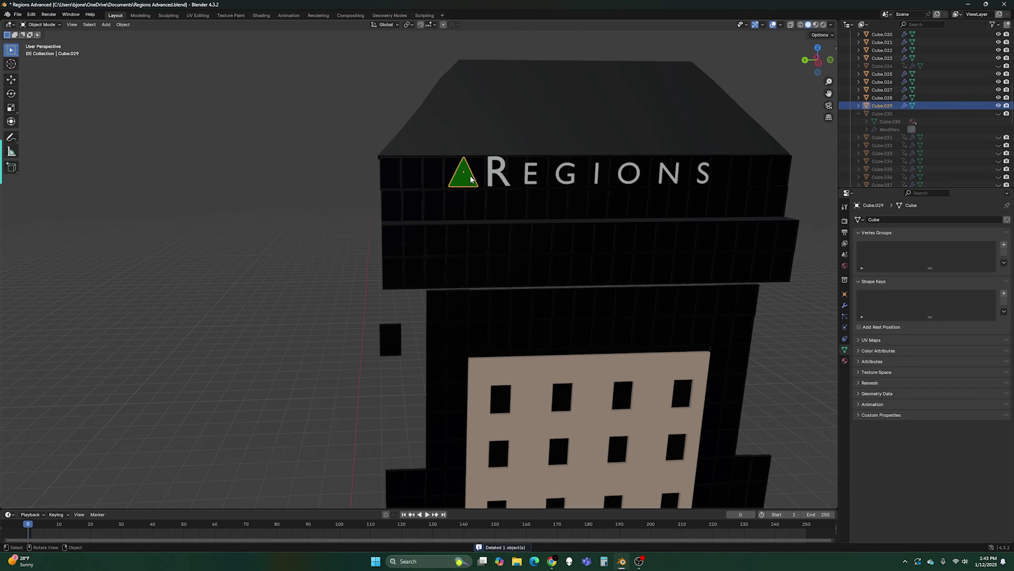
pyautogui.click(844, 361)
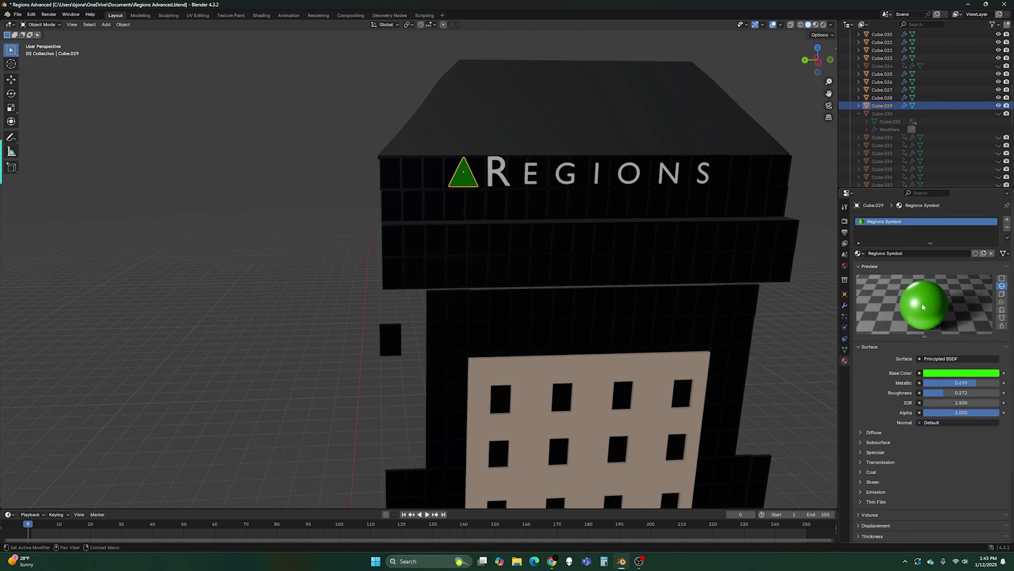
pyautogui.scroll(-4, 943, 428)
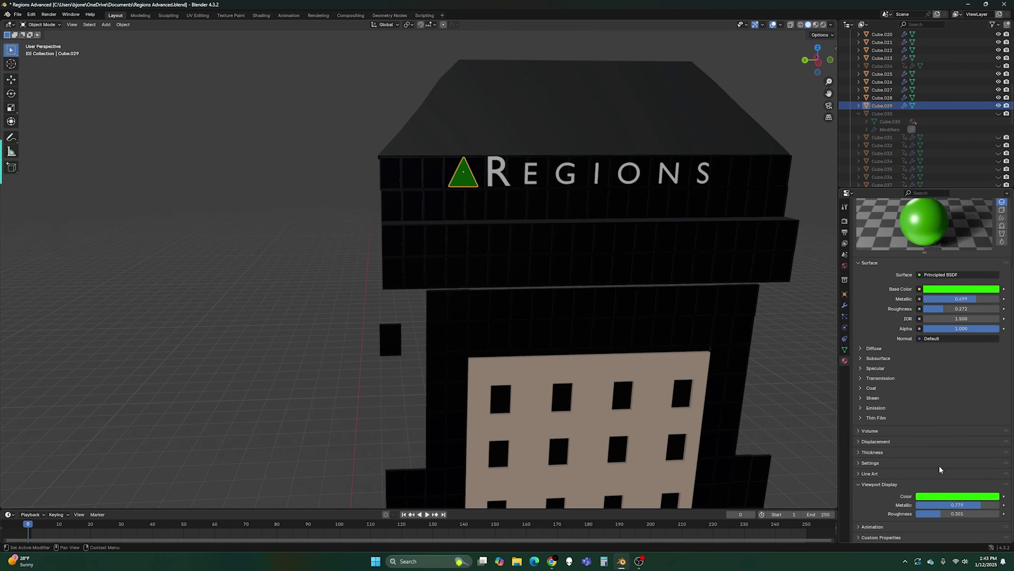
pyautogui.scroll(3, 901, 299)
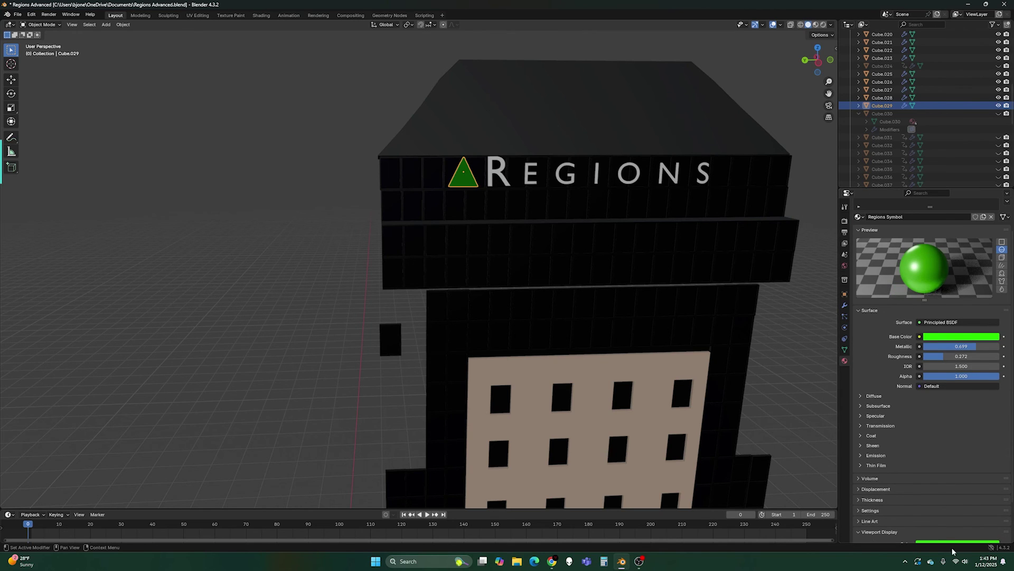
pyautogui.scroll(-3, 919, 437)
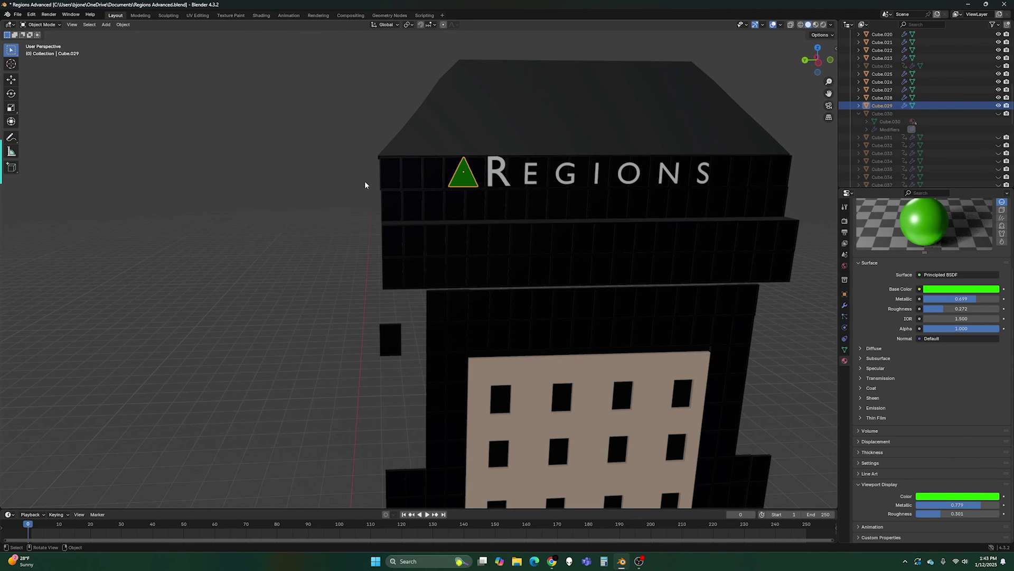
# - Select the tower's sloped black roof and enter Edit Mode on it
pyautogui.moveTo(364, 181); pyautogui.dragTo(330, 183, button='middle')
pyautogui.click(422, 128)
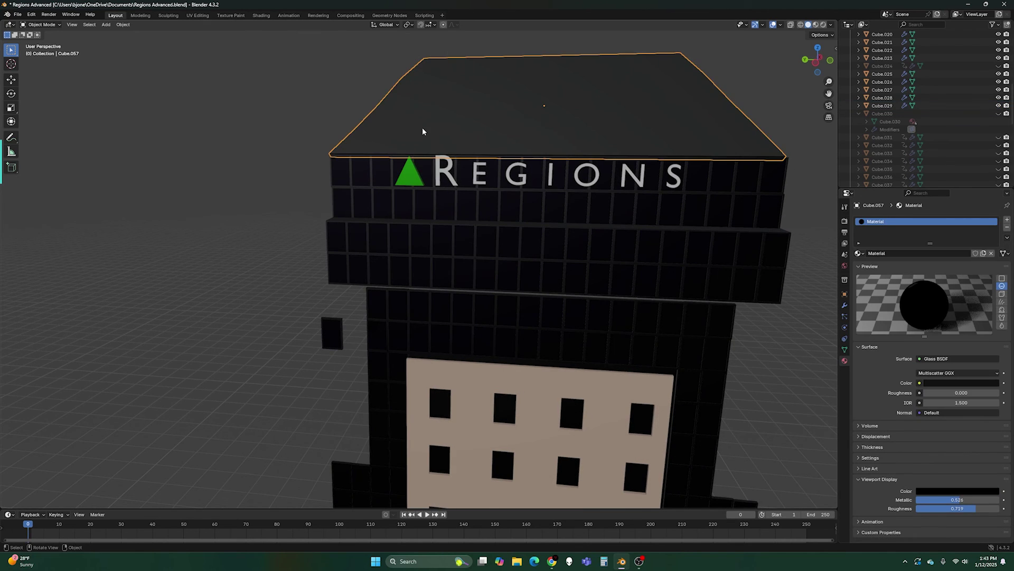
pyautogui.moveTo(353, 99); pyautogui.dragTo(370, 124, button='middle')
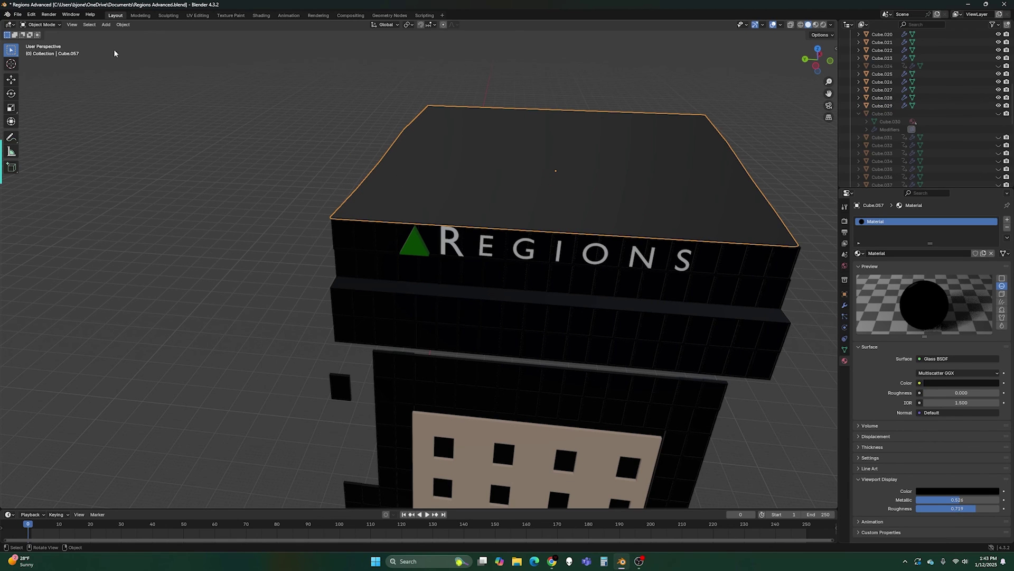
pyautogui.click(42, 25)
pyautogui.click(29, 42)
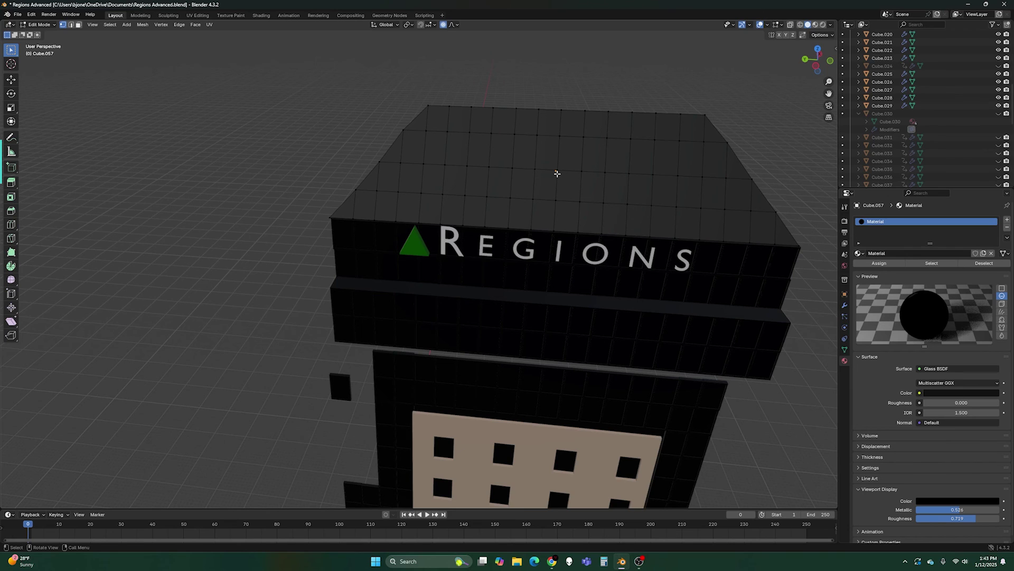
# - Try a single horizontal loop cut across the middle of the roof's front slope, and undo it
pyautogui.hotkey('ctrl', 'r')
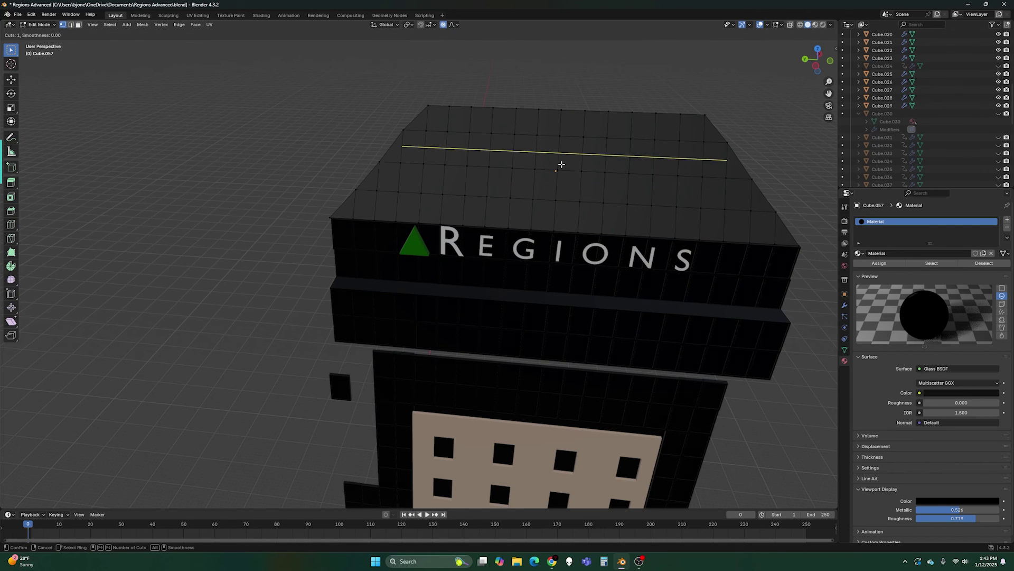
pyautogui.click(561, 165)
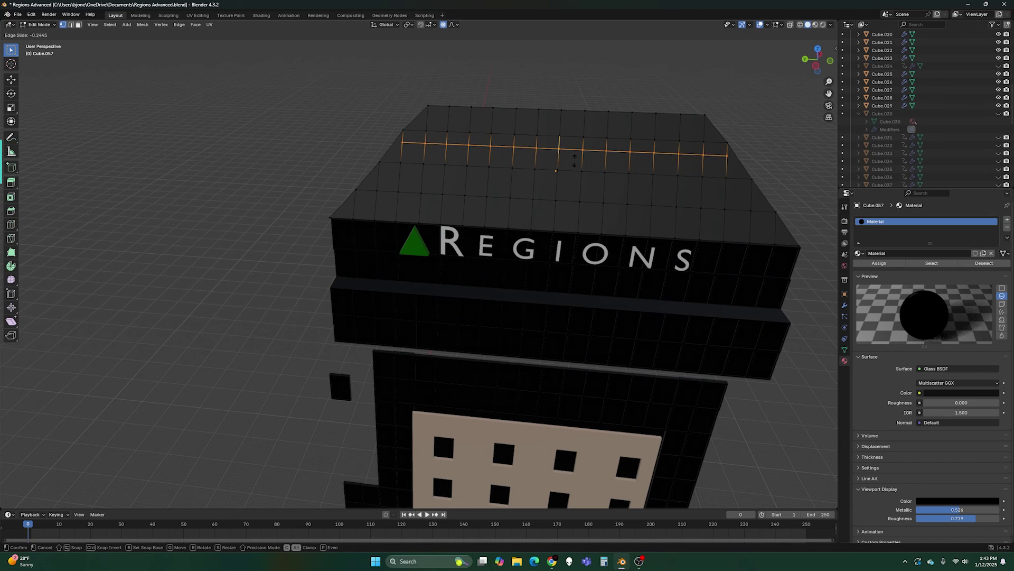
pyautogui.click(574, 161)
pyautogui.click(570, 162)
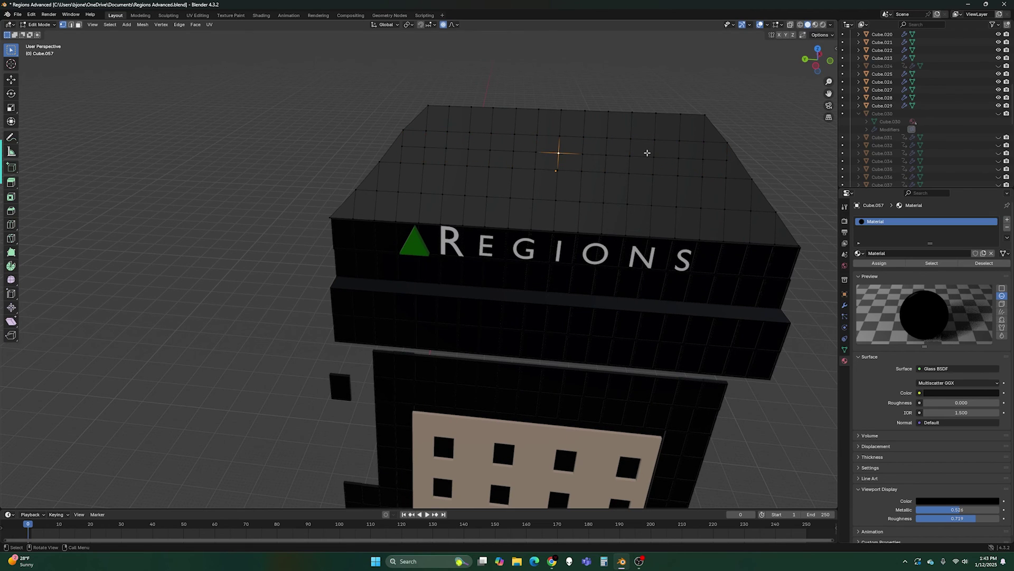
pyautogui.hotkey('ctrl', 'z')
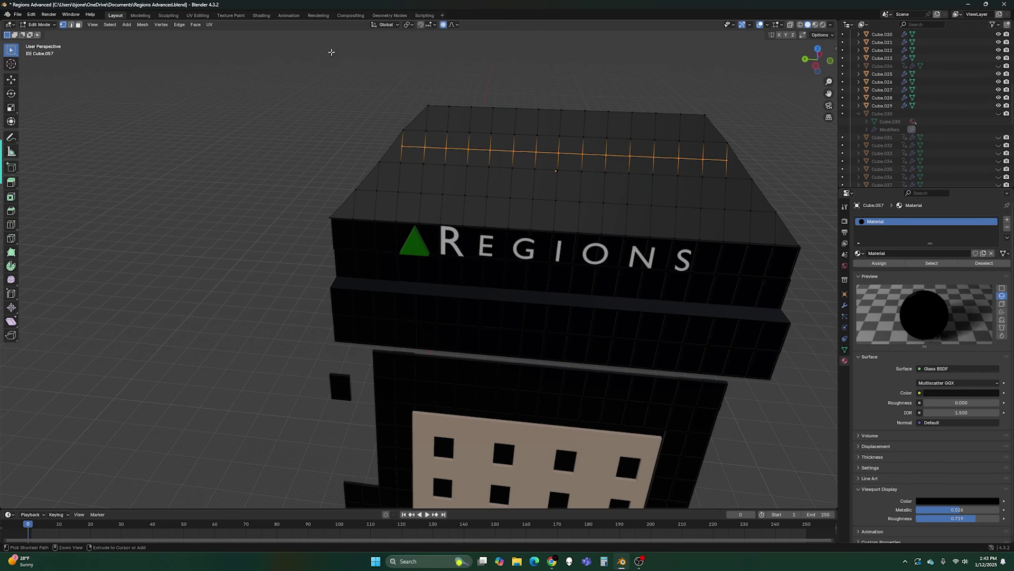
pyautogui.hotkey('ctrl', 'z')
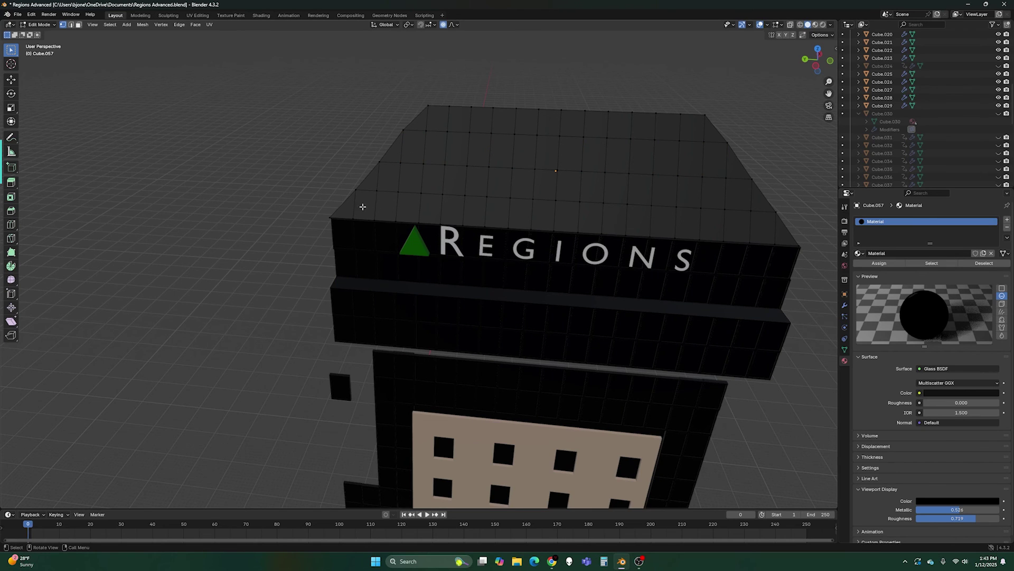
# - Try selecting single corner faces of the roof in face mode, and a run of panel edges up the slope in edge mode
pyautogui.click(356, 189)
pyautogui.click(78, 25)
pyautogui.click(363, 193)
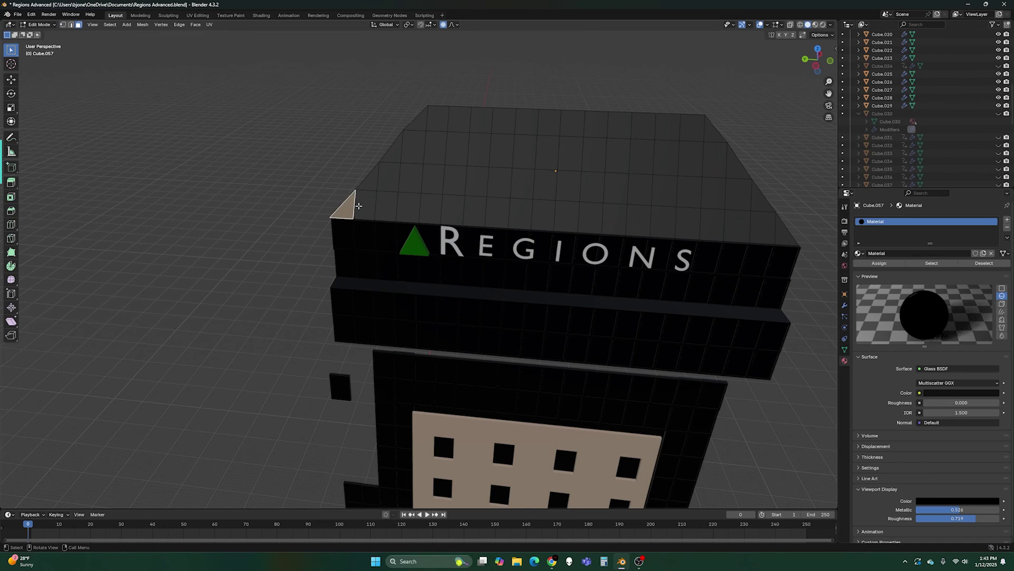
pyautogui.click(372, 182)
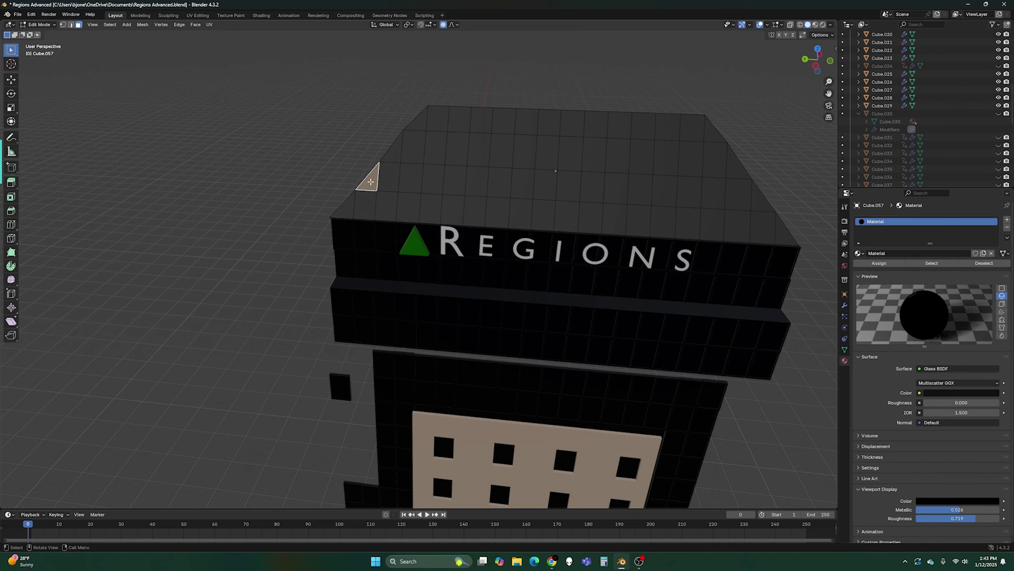
pyautogui.click(70, 25)
pyautogui.click(401, 156)
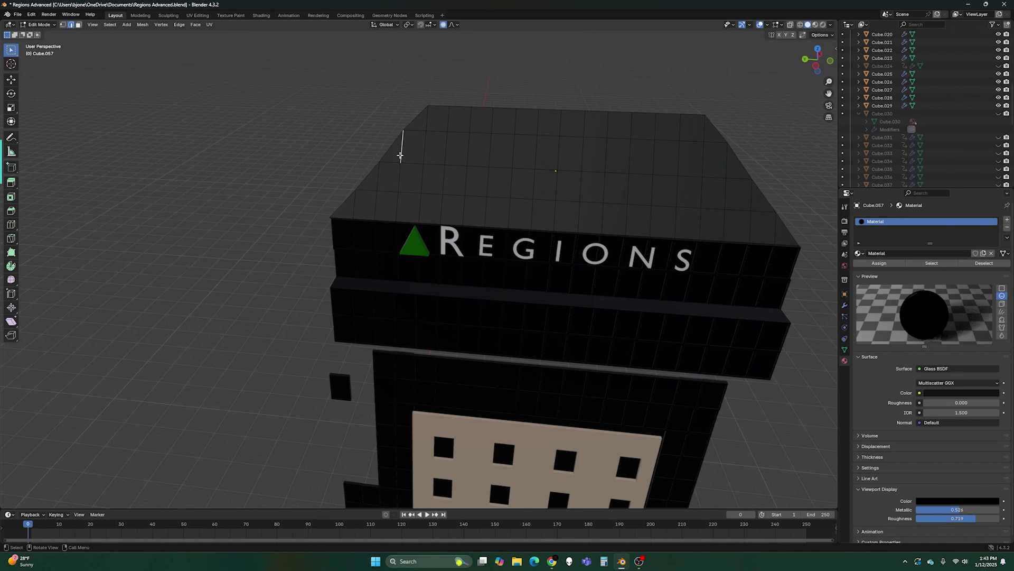
pyautogui.keyDown('ctrl'); pyautogui.click(400, 174); pyautogui.keyUp('ctrl')
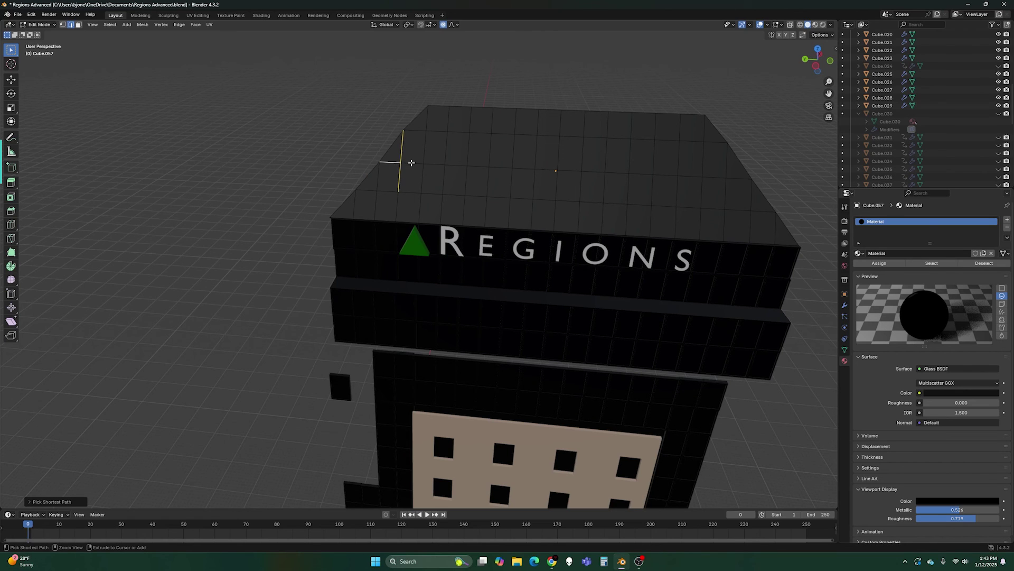
pyautogui.keyDown('ctrl'); pyautogui.click(397, 200); pyautogui.keyUp('ctrl')
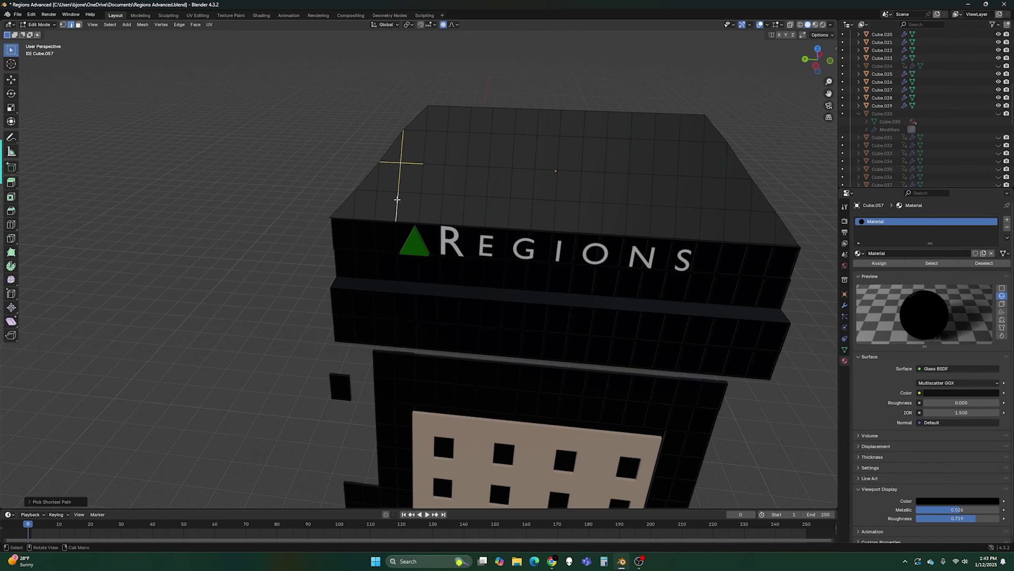
# - Switch to Chrome to examine the roof in the full-height Regions Tower photo, and return to Blender
pyautogui.click(552, 563)
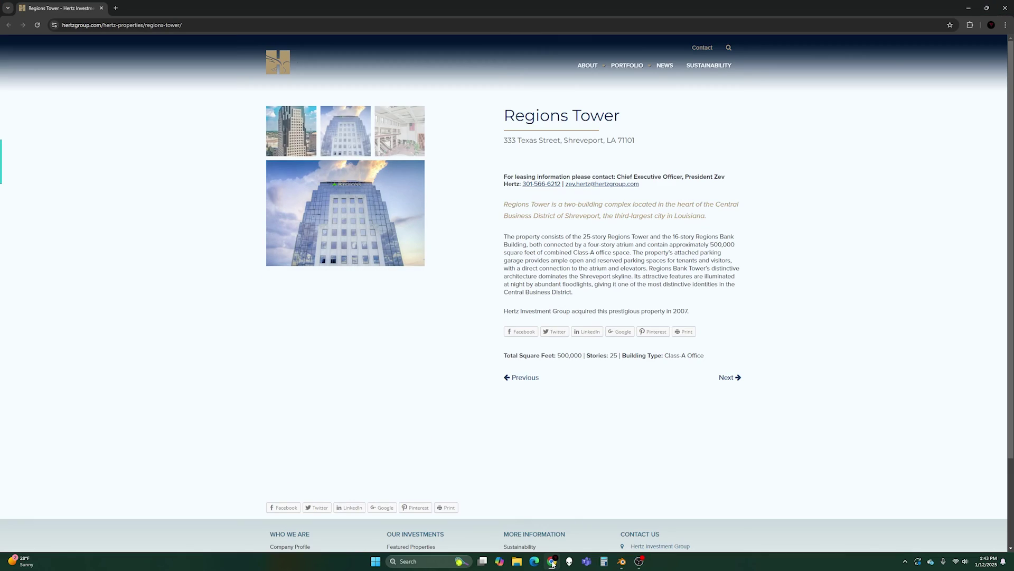
pyautogui.click(281, 212)
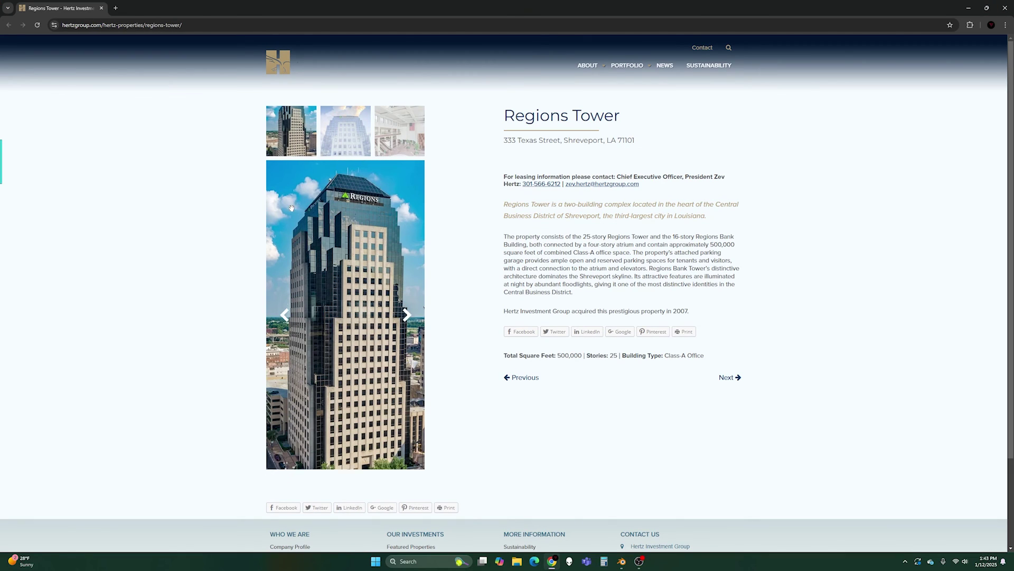
pyautogui.click(624, 563)
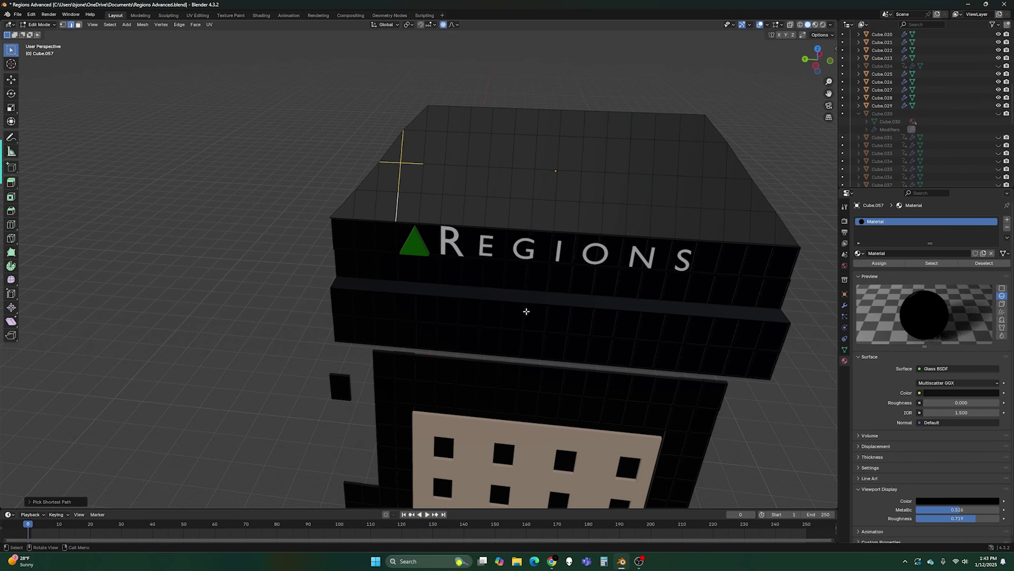
# - Return the roof to Object Mode and deselect it
pyautogui.click(32, 25)
pyautogui.click(40, 25)
pyautogui.click(44, 34)
pyautogui.click(262, 114)
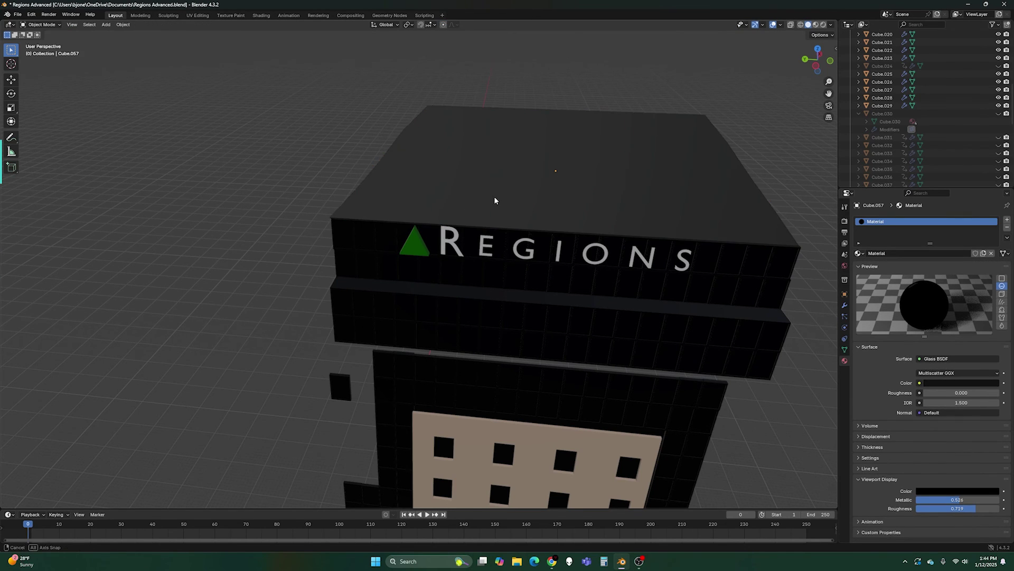
# - Examine the tower's stepped facade from the crown downward, from the front and from an angle
pyautogui.moveTo(493, 196); pyautogui.dragTo(499, 174, button='middle')
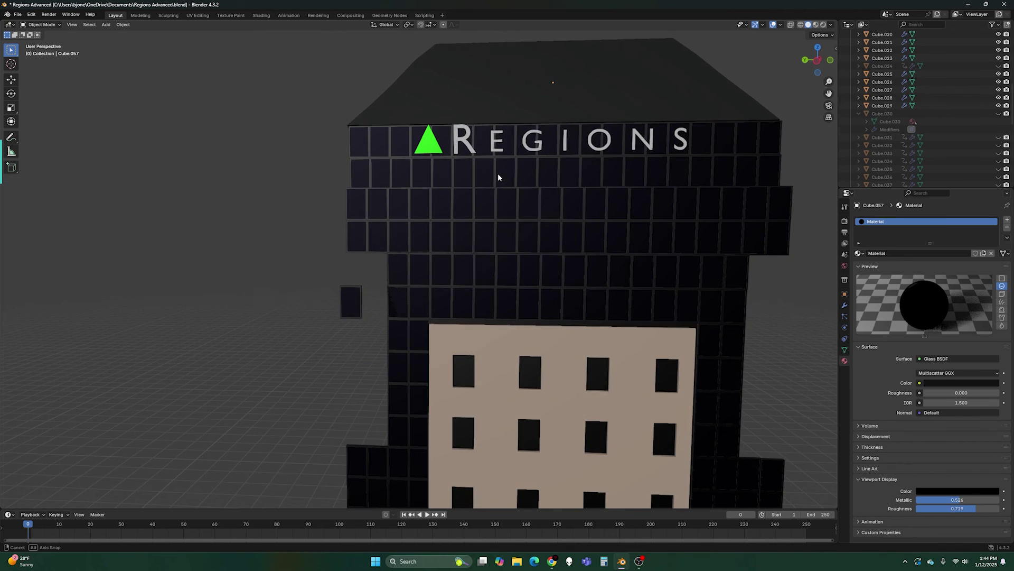
pyautogui.scroll(-5, 571, 287)
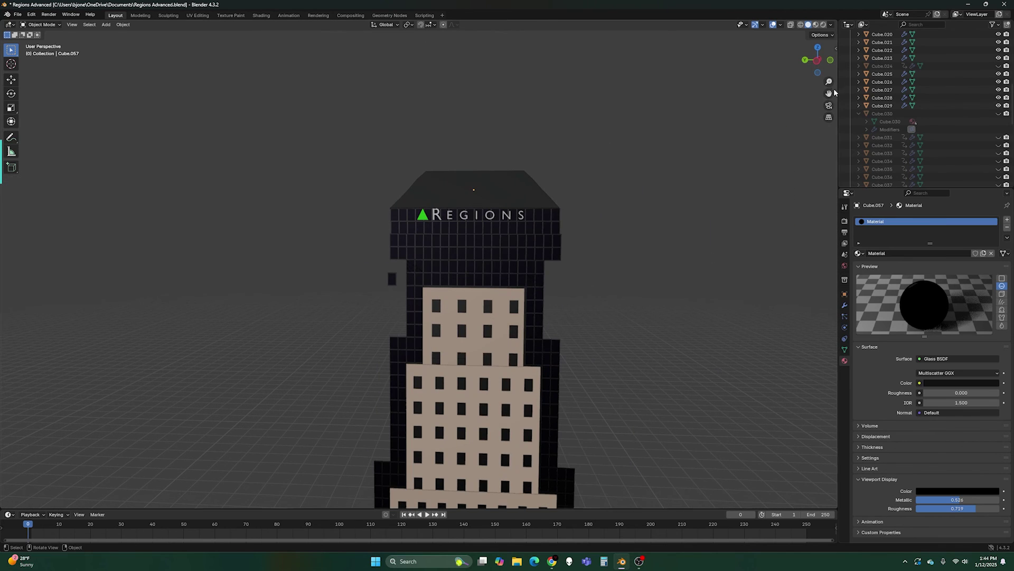
pyautogui.moveTo(831, 93); pyautogui.dragTo(855, 1)
pyautogui.scroll(-1, 643, 260)
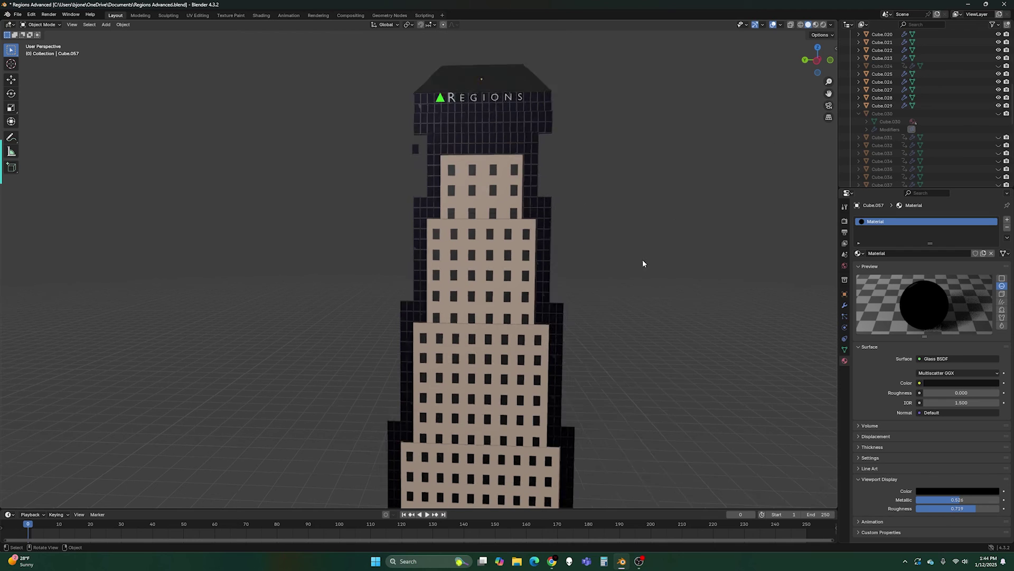
pyautogui.scroll(-1, 643, 263)
pyautogui.moveTo(829, 93); pyautogui.dragTo(972, 67)
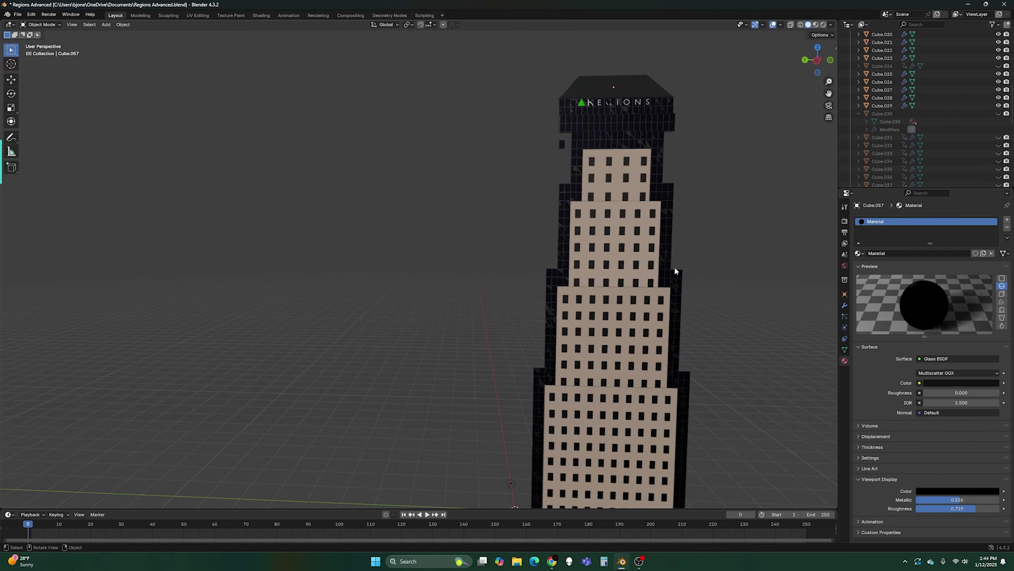
pyautogui.moveTo(675, 271); pyautogui.dragTo(702, 247, button='middle')
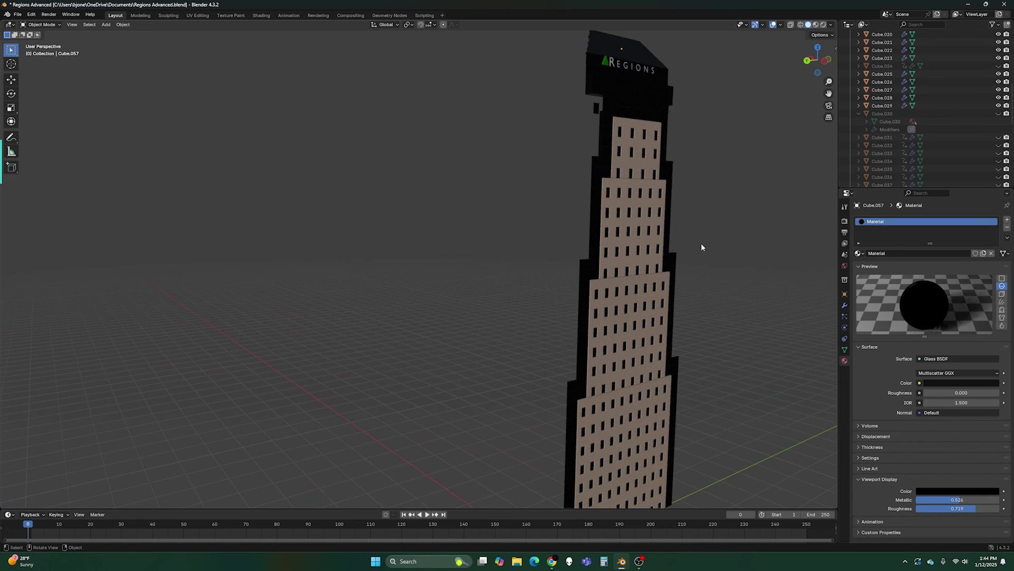
pyautogui.moveTo(829, 93); pyautogui.dragTo(658, 88)
# - Compare the angled tower model with the reference photo in Chrome, and switch back to Blender
pyautogui.click(552, 561)
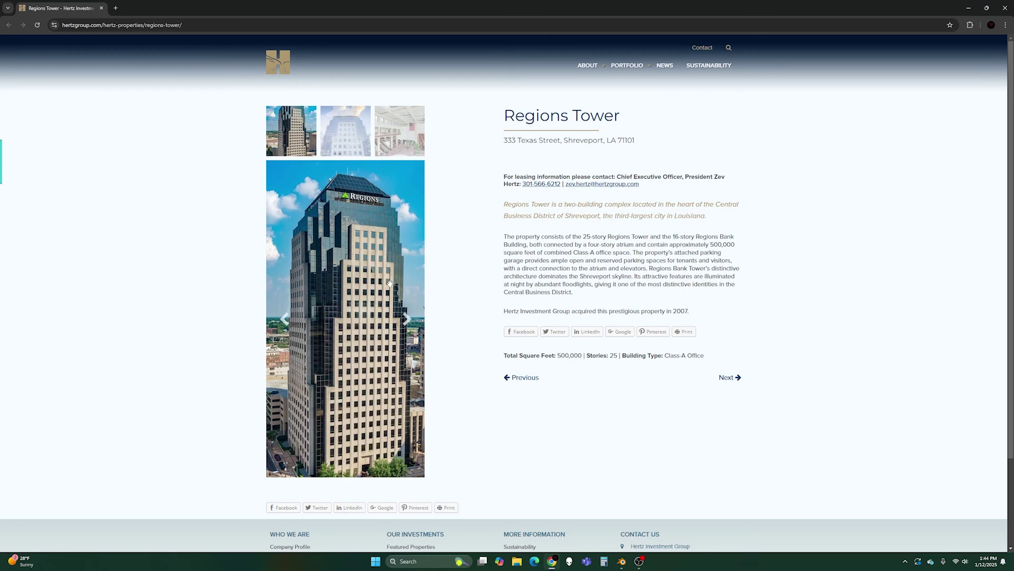
pyautogui.click(552, 561)
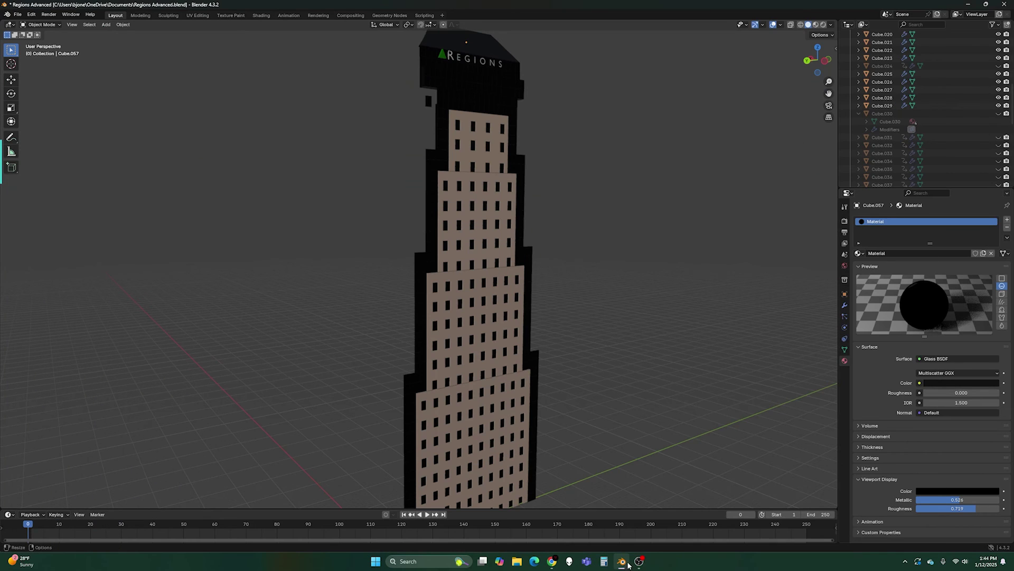
pyautogui.moveTo(637, 564)
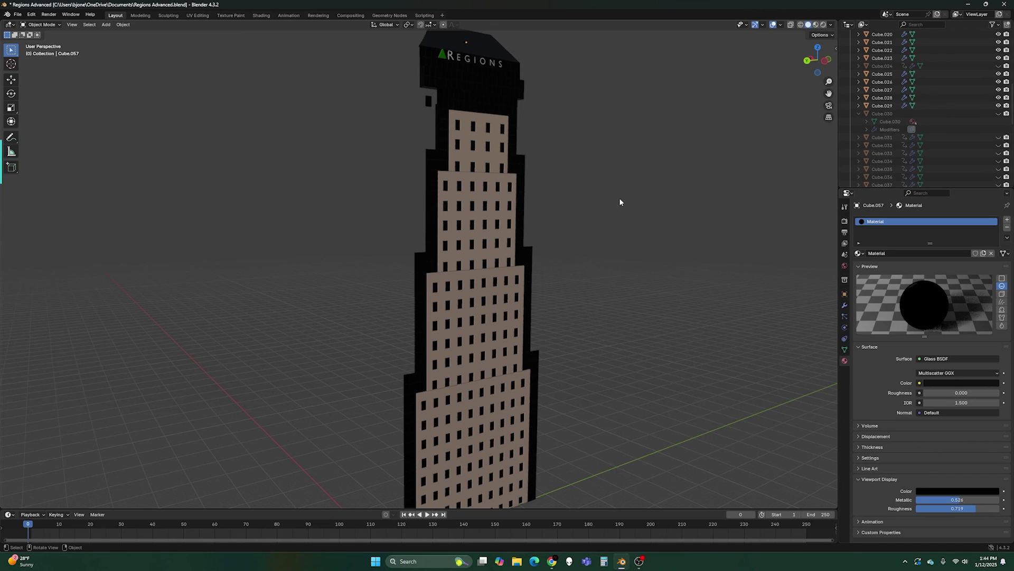